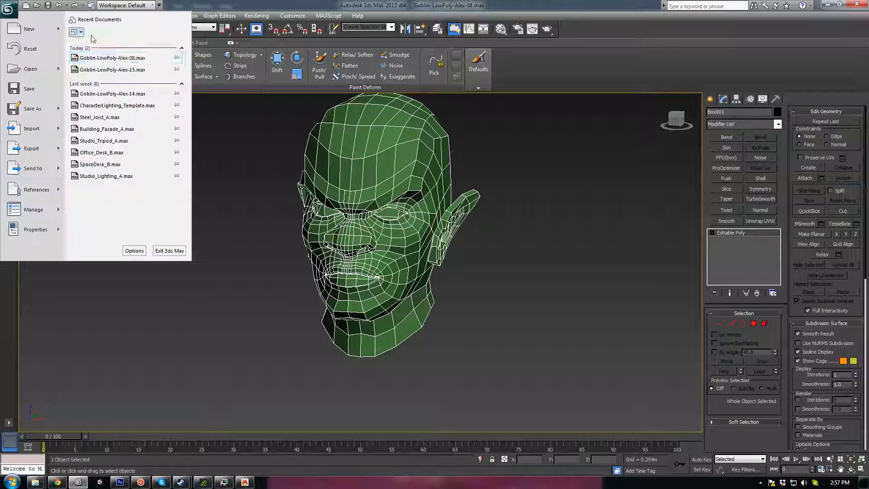
Open the recent scene Goblin-LowPoly-Alex-15.max and discard the changes in the current scene
left_click(116, 70)
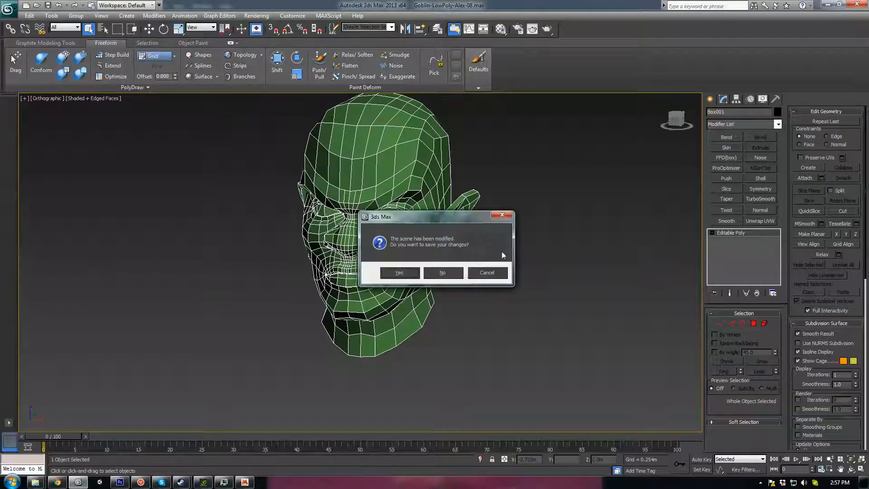
left_click(467, 278)
left_click(544, 323)
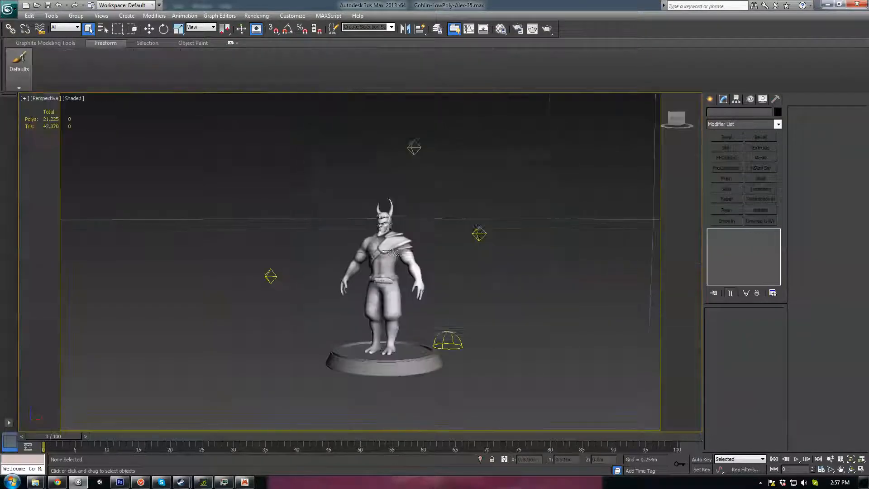
Select the goblin's body mesh and examine the seam between the beard and the jaw up close
scroll(369, 225, "up", 15)
scroll(368, 233, "down", 4)
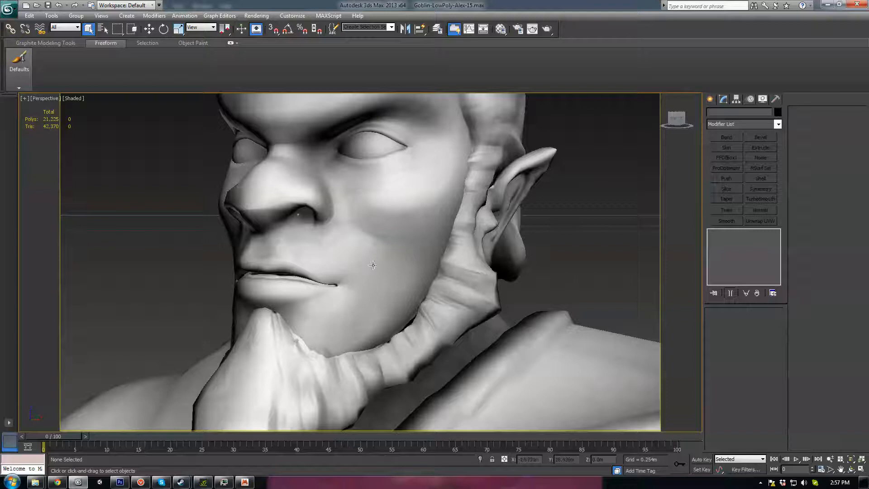
scroll(374, 263, "up", 3)
middle_click_drag(388, 282, 341, 299, "alt")
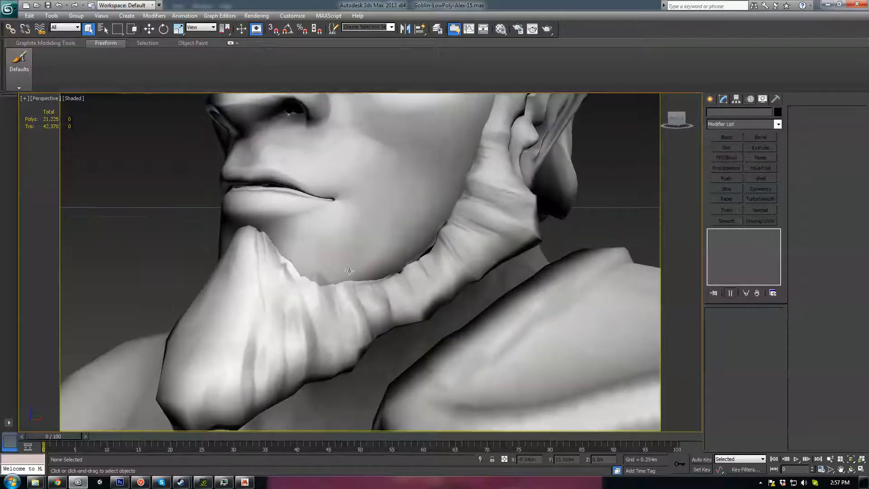
left_click(341, 300)
scroll(341, 298, "down", 5)
scroll(342, 294, "up", 10)
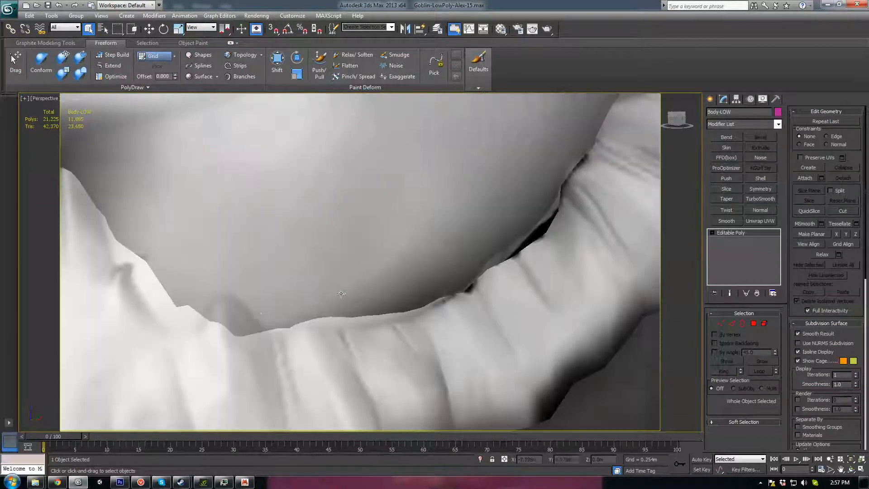
middle_click_drag(487, 308, 484, 307, "alt")
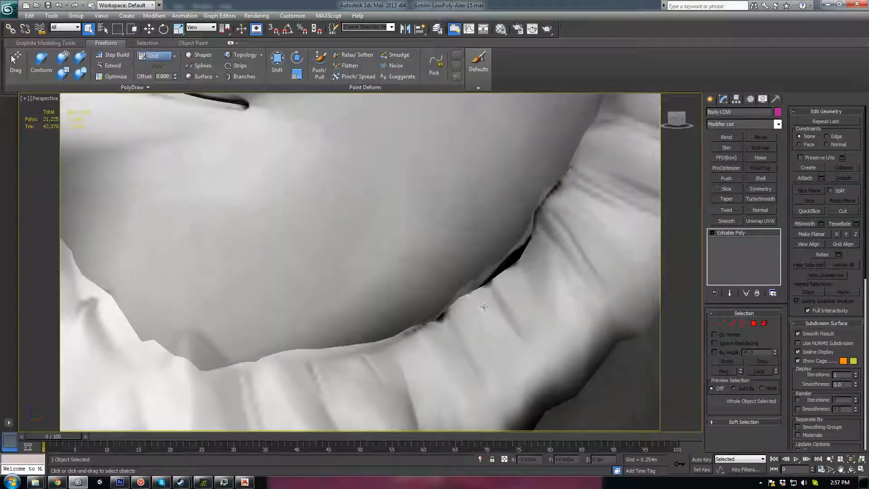
scroll(522, 228, "down", 6)
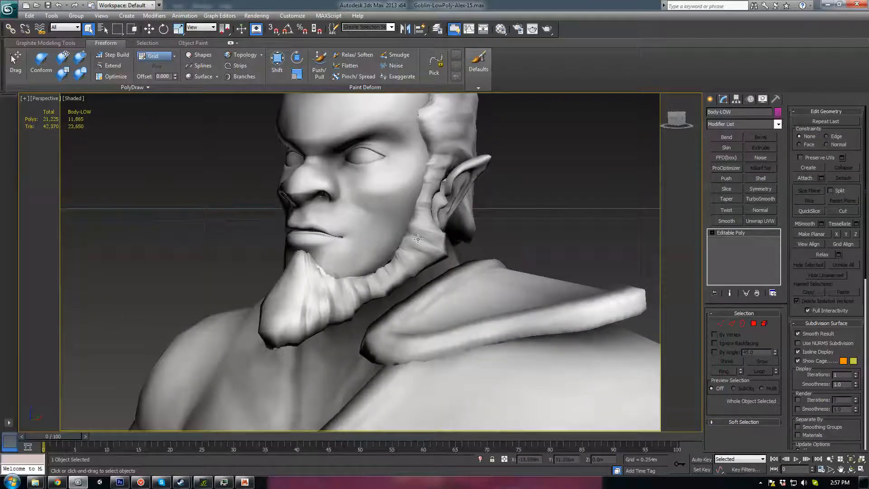
Examine the goblin's hairline, the hair around the head and the base of the horn for jagged texture edges
scroll(413, 196, "up", 6)
middle_click_drag(413, 196, 406, 312)
scroll(405, 312, "up", 3)
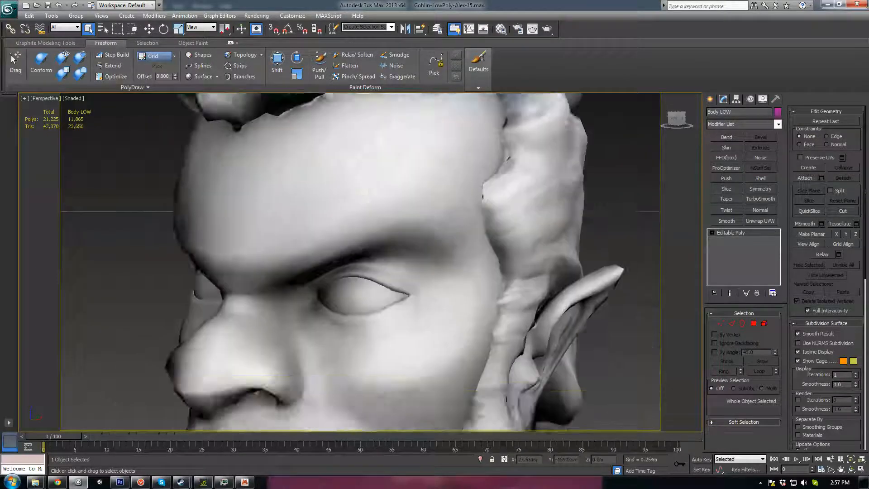
middle_click_drag(378, 149, 360, 188)
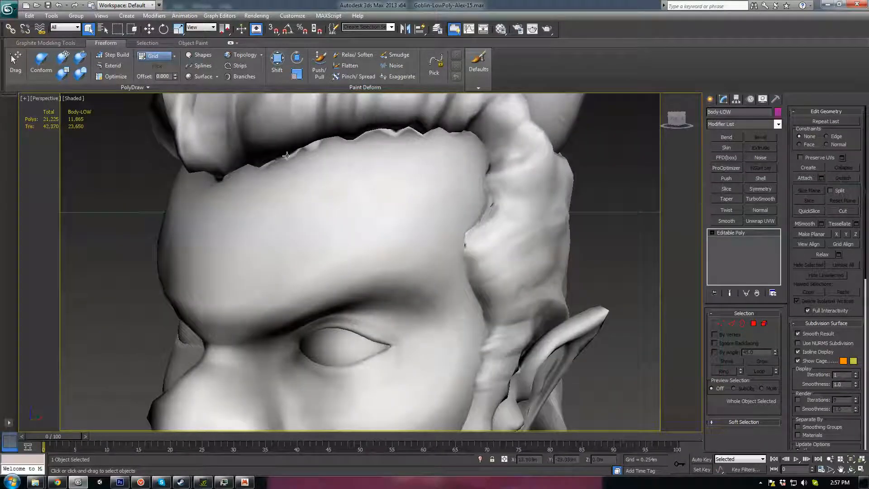
scroll(468, 198, "down", 5)
middle_click_drag(468, 197, 401, 253, "alt")
scroll(401, 258, "up", 6)
scroll(436, 265, "down", 6)
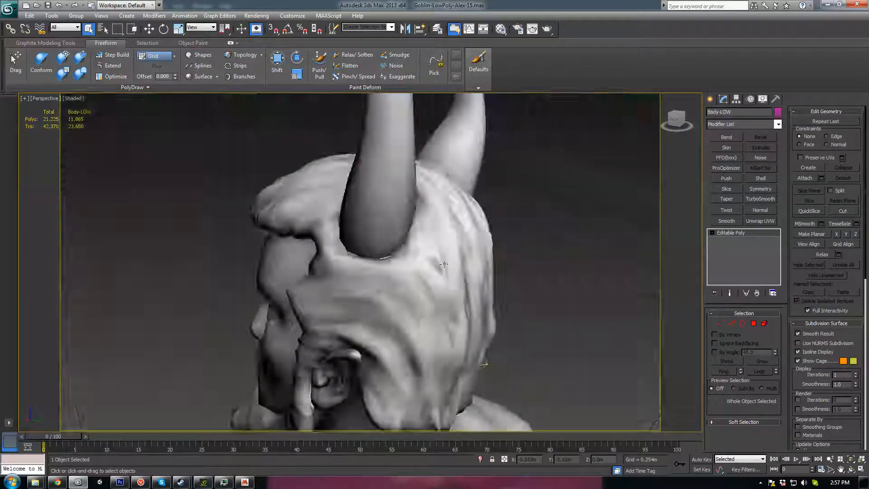
scroll(397, 250, "up", 7)
scroll(304, 216, "down", 3)
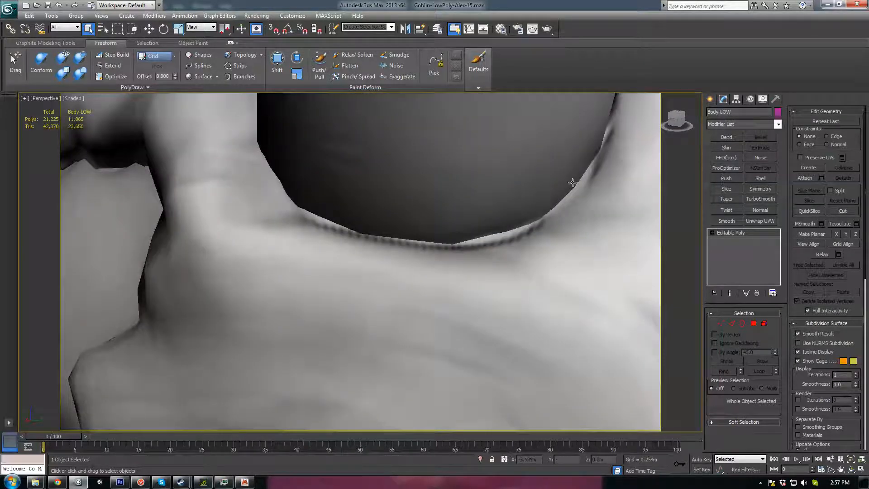
scroll(573, 183, "down", 6)
Examine the low-resolution textures on the goblin's shoulder armor, chest strap, abdomen and waist belt
middle_click_drag(450, 330, 430, 227, "alt")
scroll(430, 227, "down", 2)
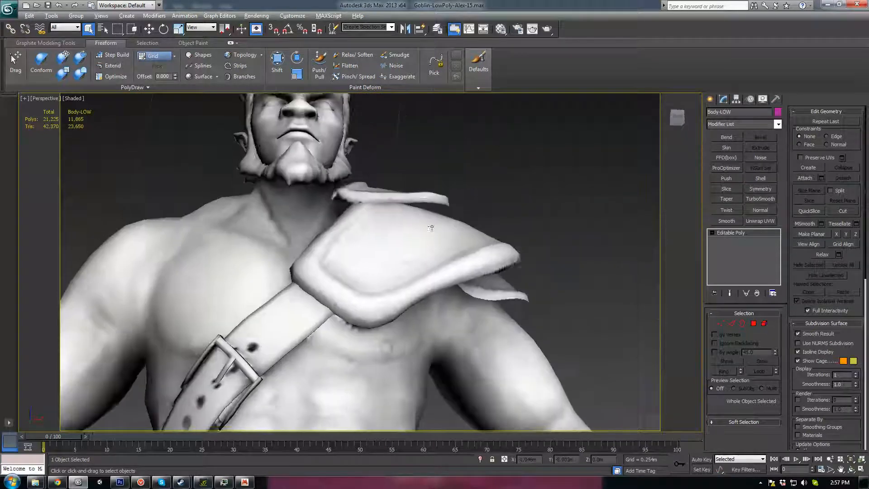
middle_click_drag(394, 380, 640, 130)
scroll(386, 198, "up", 3)
scroll(348, 245, "down", 3)
middle_click_drag(362, 277, 359, 222)
scroll(359, 222, "up", 3)
middle_click_drag(366, 169, 382, 262)
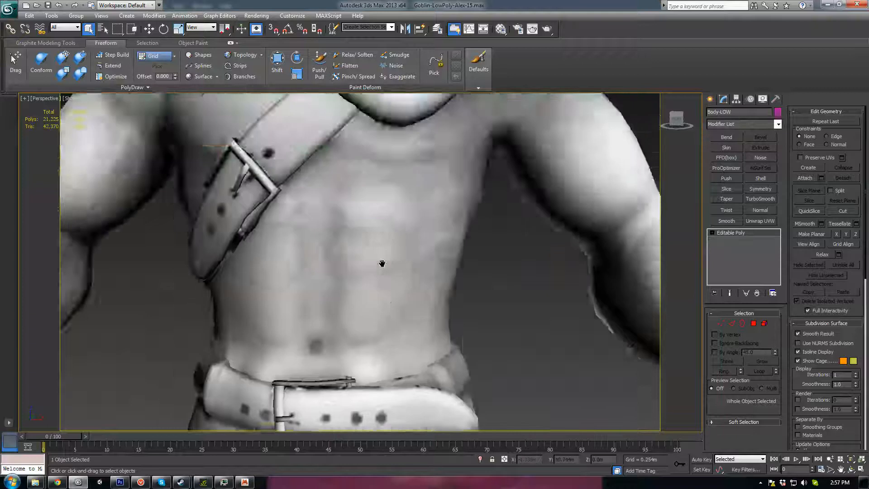
scroll(382, 262, "down", 3)
middle_click_drag(392, 199, 389, 254)
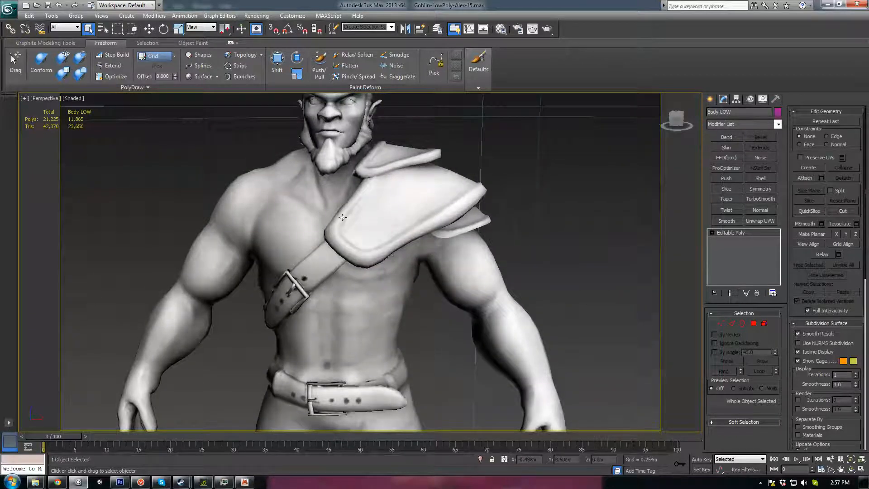
Replace the Body material's diffuse bitmap with GoblinBody-lrg_occlusion.tga
key("m")
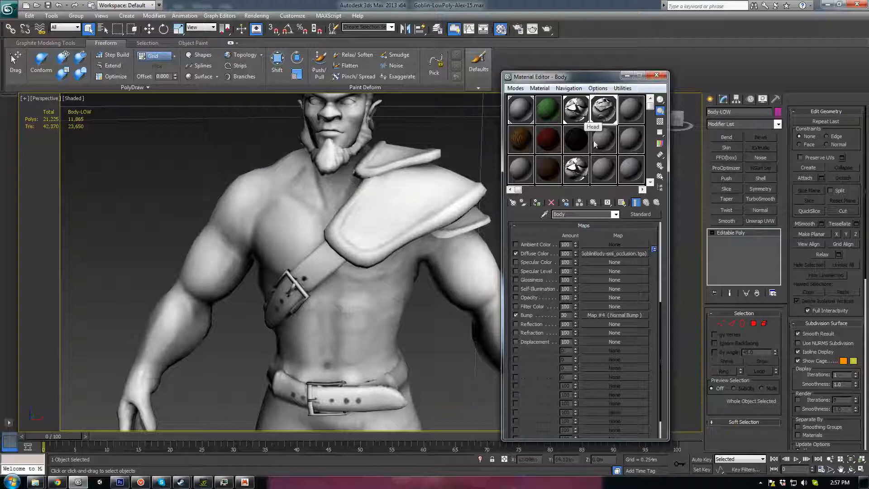
left_click(576, 107)
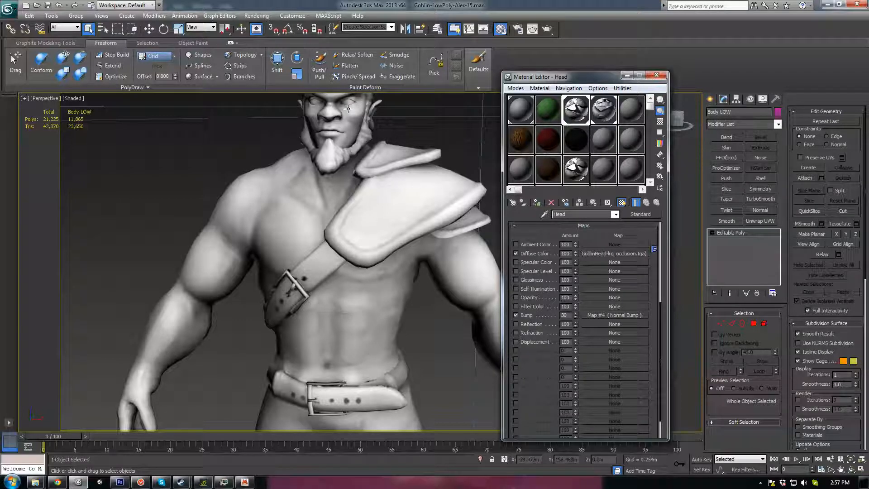
left_click(604, 110)
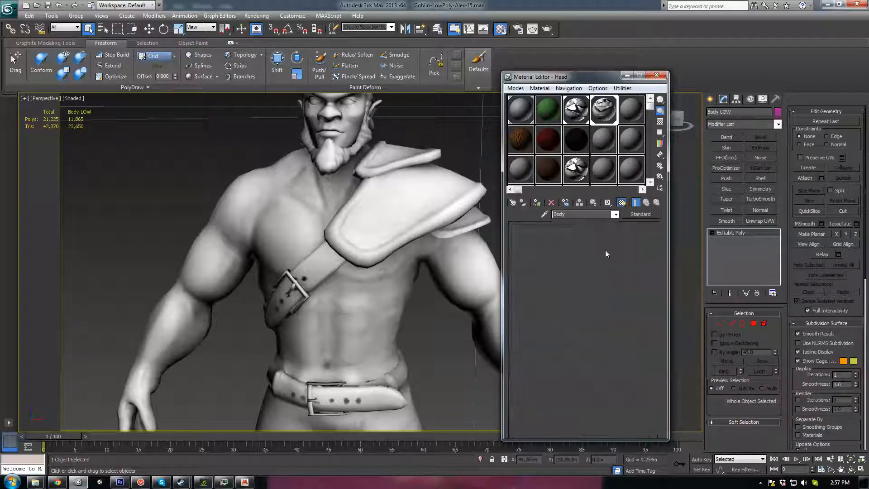
left_click(607, 254)
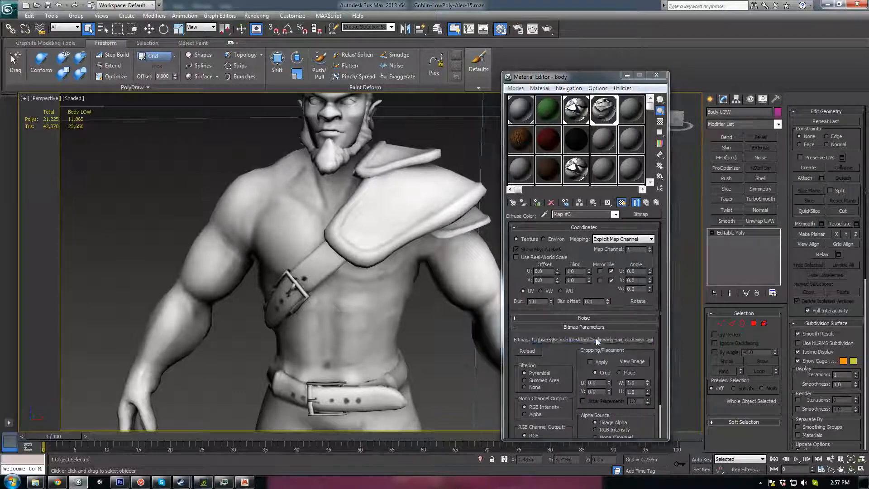
left_click(596, 338)
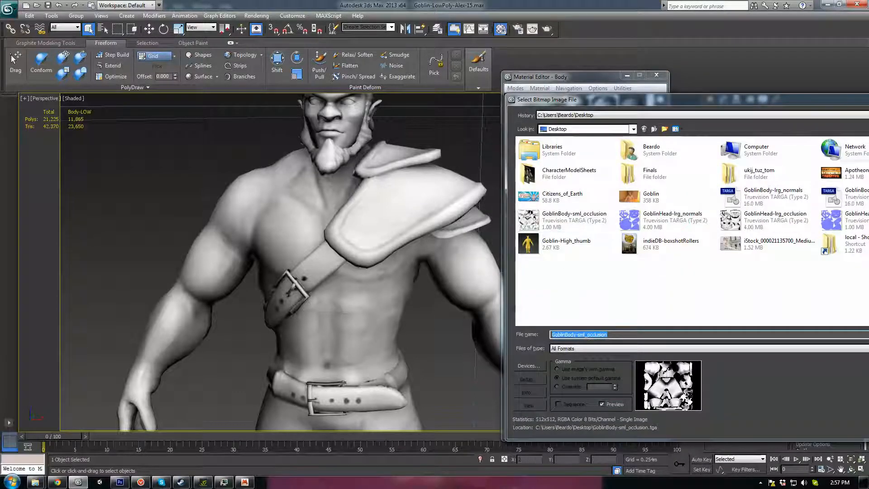
key("Return")
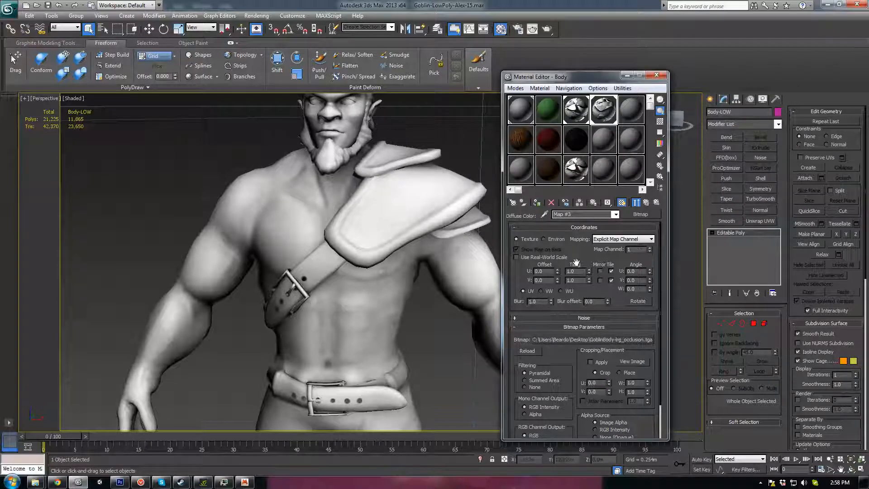
Replace the bitmap in the Body material's normal bump map with GoblinBody-lrg_normals.tga
left_click(647, 203)
left_click(599, 310)
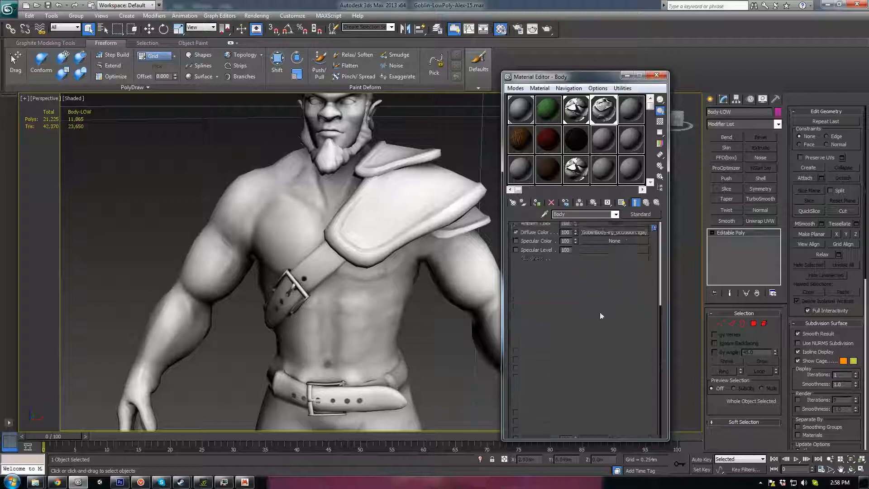
left_click(561, 240)
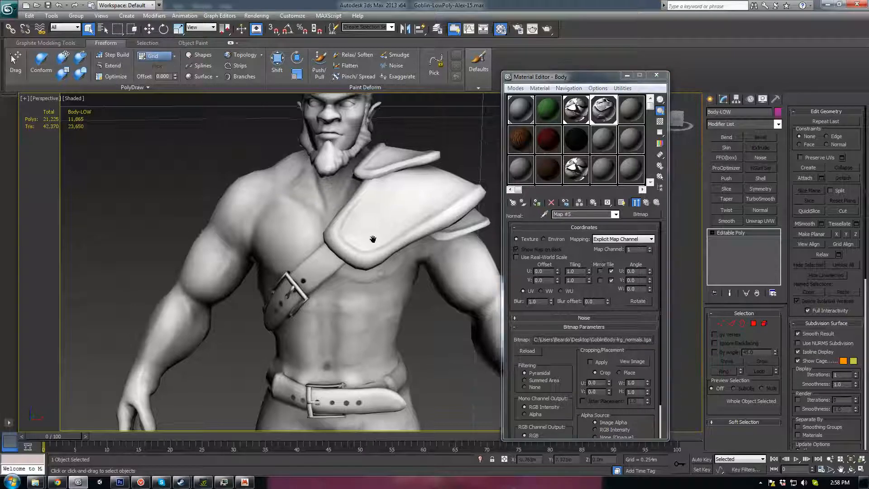
Examine the large textures on the goblin's torso, back and head, and close the Material Editor
scroll(377, 270, "up", 5)
scroll(378, 278, "down", 6)
middle_click_drag(379, 278, 388, 235, "alt")
middle_click_drag(327, 252, 388, 215, "alt")
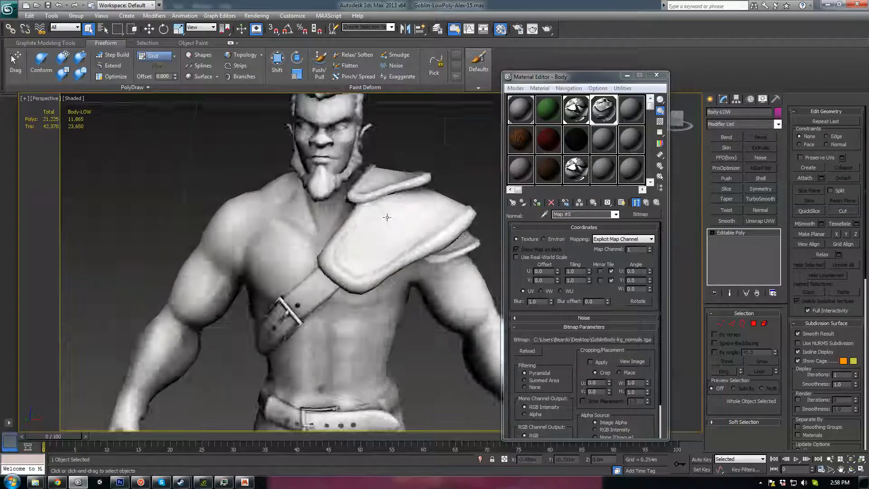
scroll(381, 194, "up", 4)
middle_click_drag(376, 179, 406, 282)
scroll(369, 244, "up", 4)
scroll(365, 285, "down", 5)
scroll(348, 283, "up", 5)
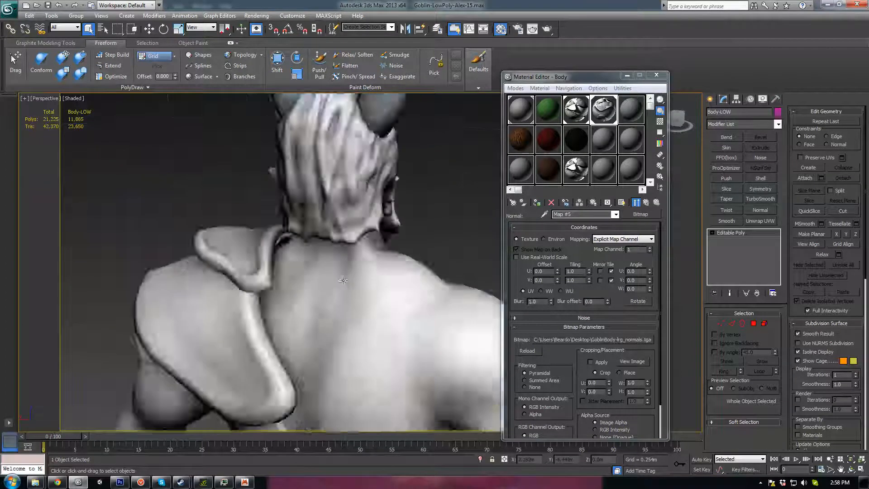
middle_click_drag(345, 254, 267, 281, "alt")
scroll(361, 271, "down", 5)
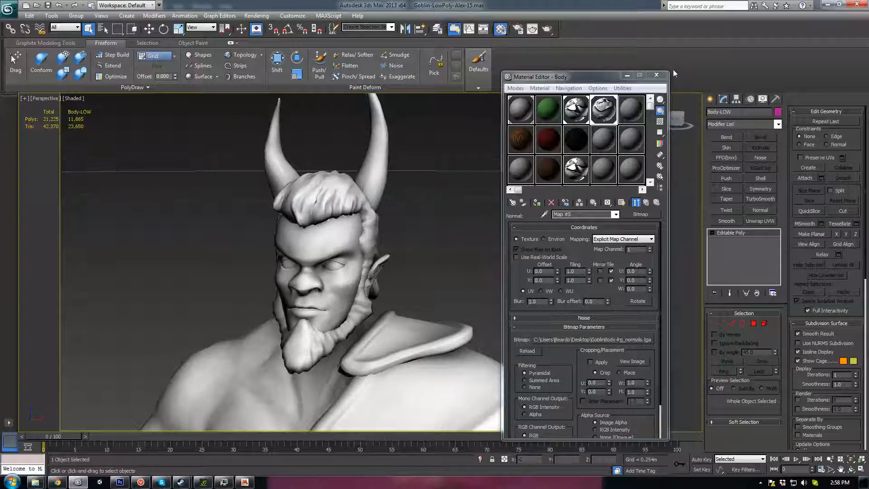
left_click(656, 74)
Switch to Photoshop and open GoblinHead-lrg_occlusion.tga from the Desktop
mouse_move(179, 482)
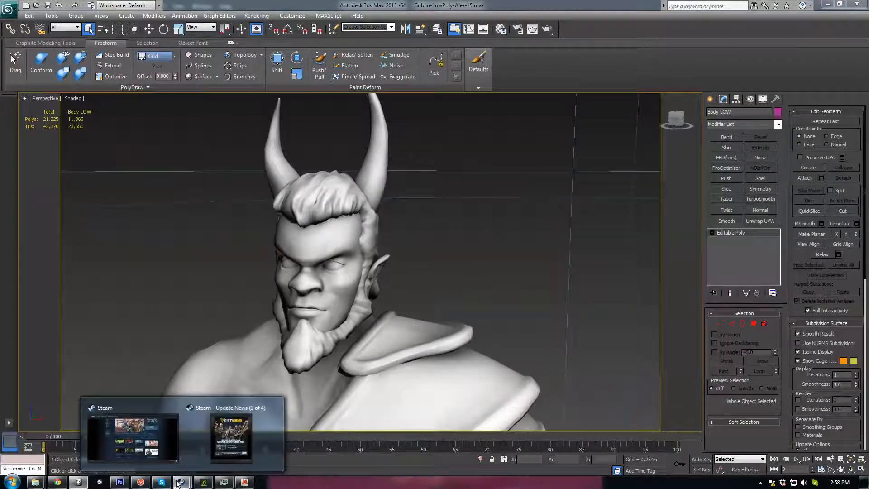
left_click(120, 482)
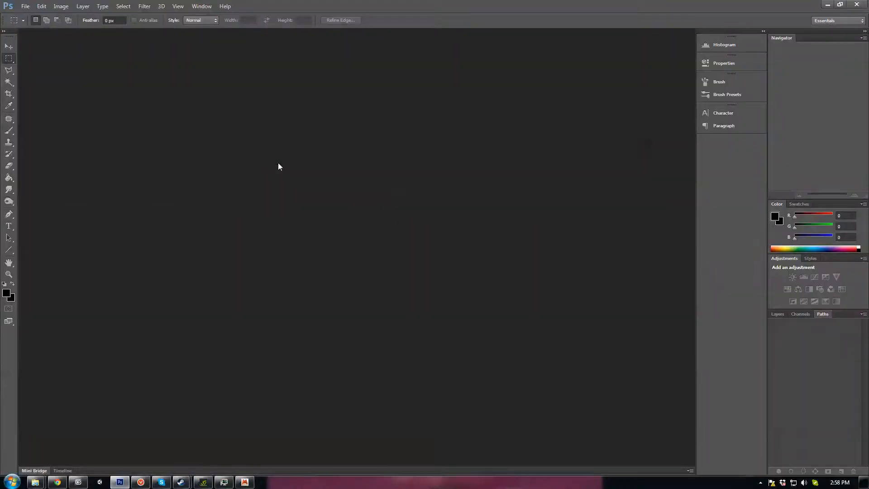
double_click(278, 162)
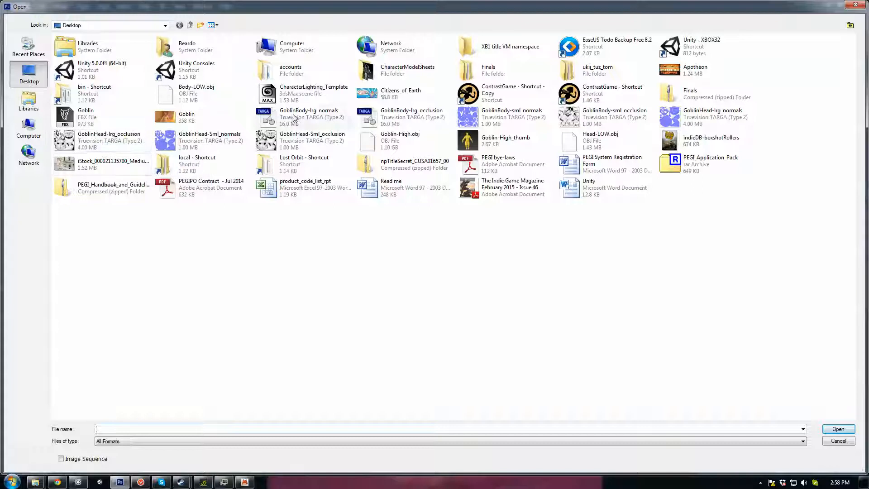
double_click(84, 143)
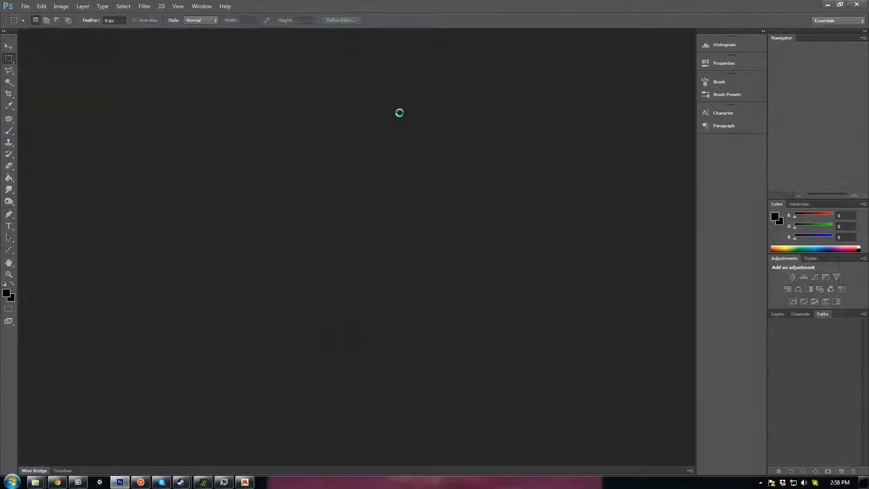
Float and resize the head occlusion image's window, and show the image in full-screen mode with the menu bar
left_click_drag(206, 36, 283, 69)
left_click_drag(422, 400, 531, 428)
left_click_drag(234, 72, 223, 60)
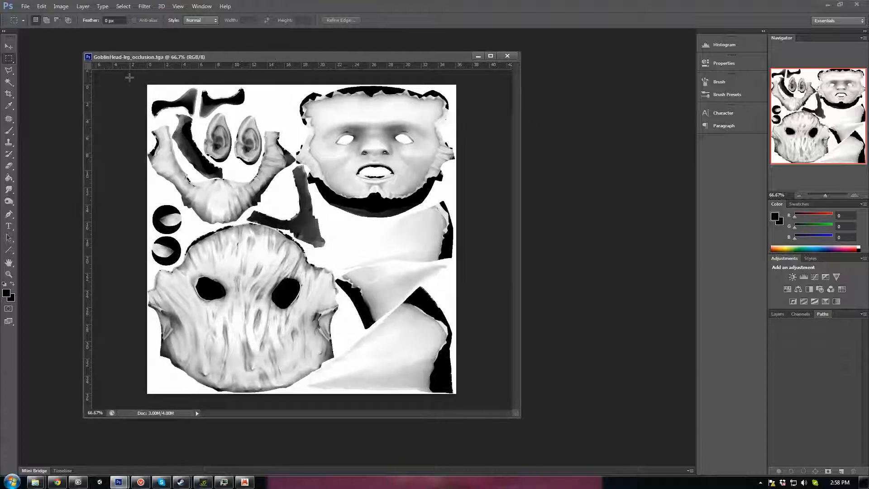
left_click_drag(81, 51, 64, 40)
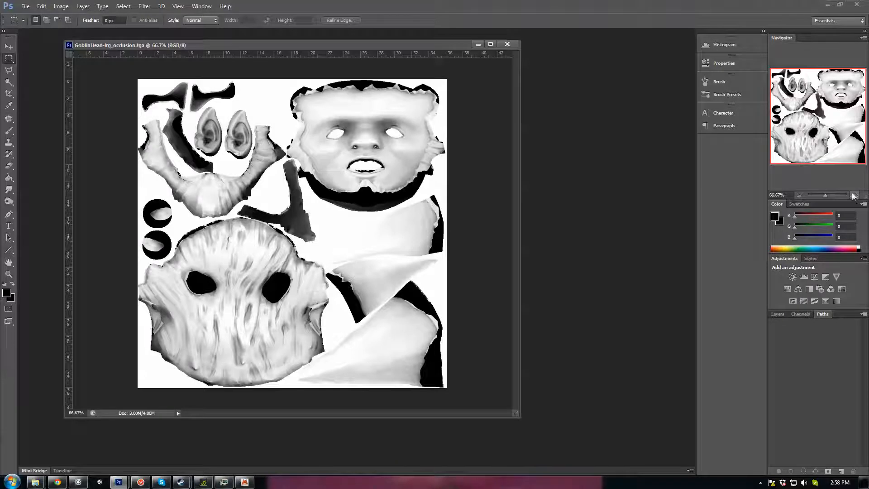
key("f")
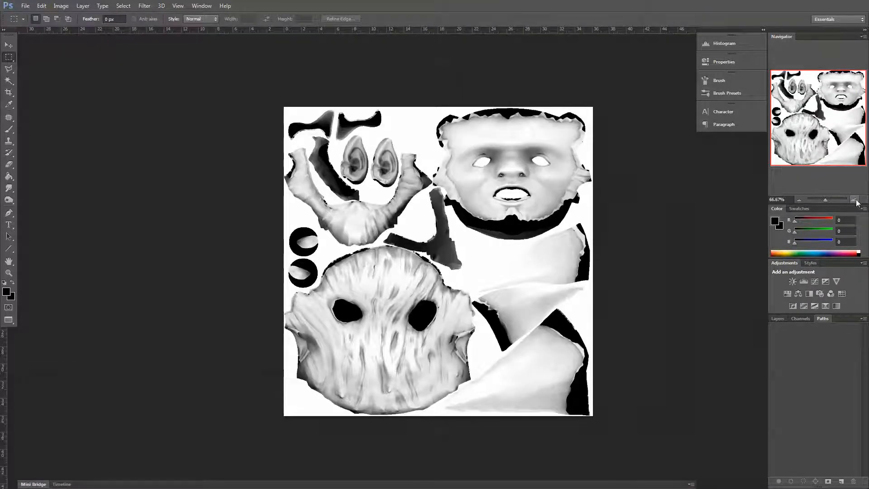
Magnify the head occlusion texture to 200% and examine the face, ear, beard and hair pieces
left_click(854, 200)
left_click_drag(440, 218, 363, 251)
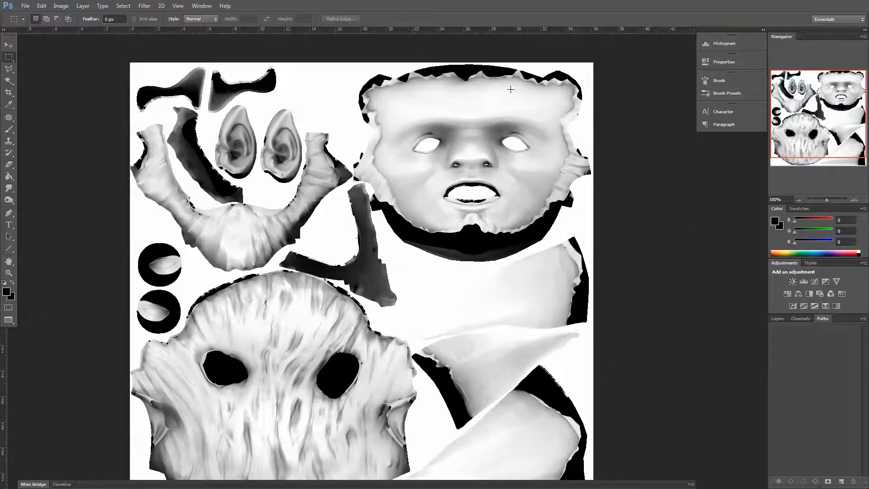
left_click_drag(448, 206, 497, 169)
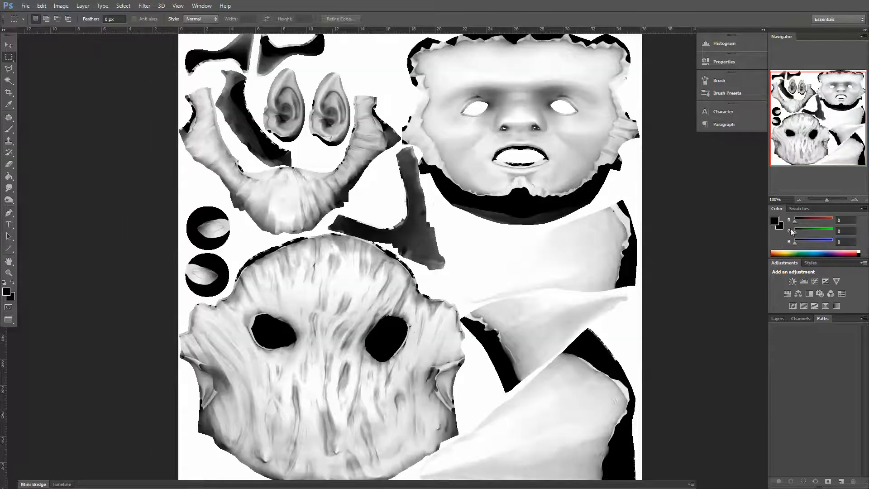
left_click(856, 201)
left_click_drag(272, 392, 456, 297)
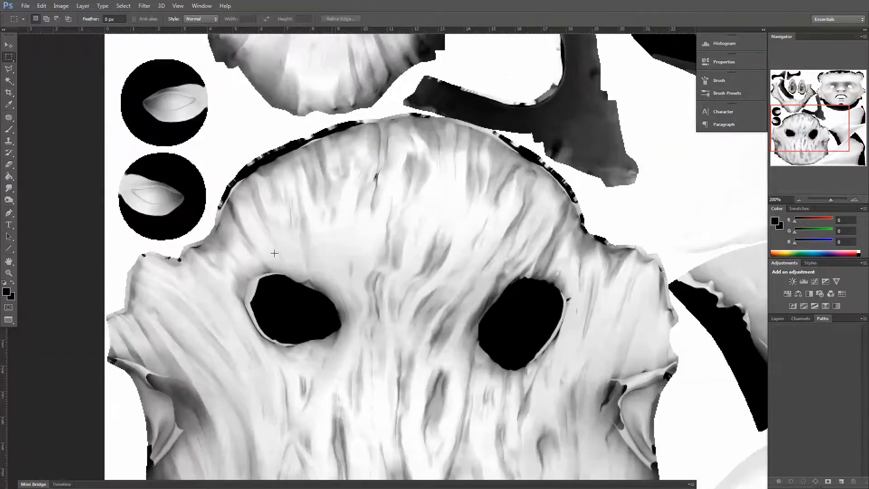
Duplicate the Background layer of the head occlusion image
left_click_drag(247, 293, 267, 274)
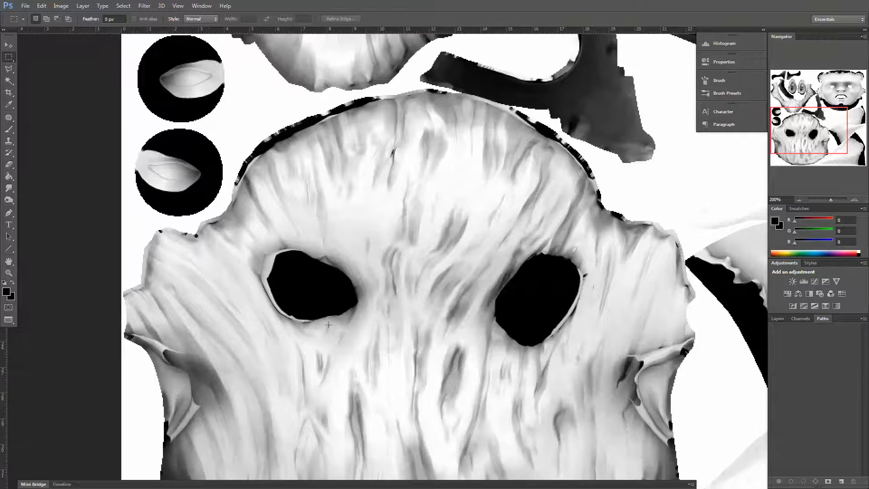
left_click_drag(563, 298, 530, 300)
left_click_drag(316, 185, 330, 324)
left_click_drag(377, 215, 271, 345)
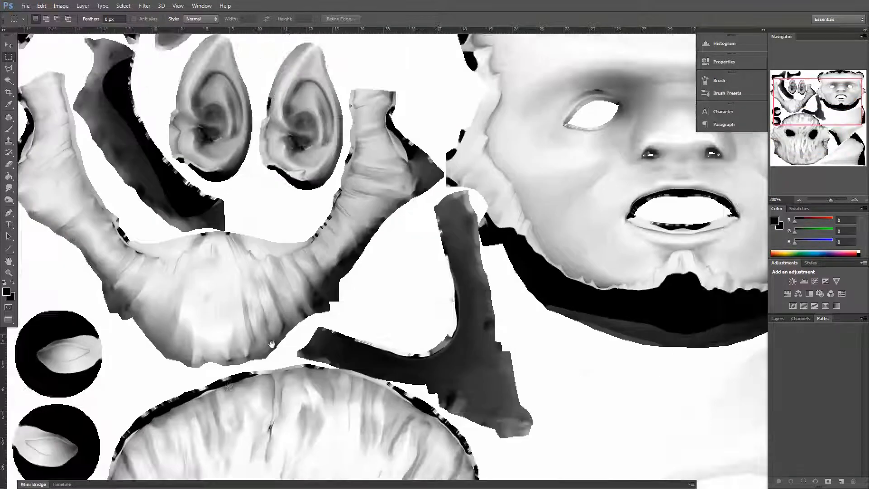
left_click_drag(538, 410, 179, 200)
left_click_drag(390, 297, 381, 293)
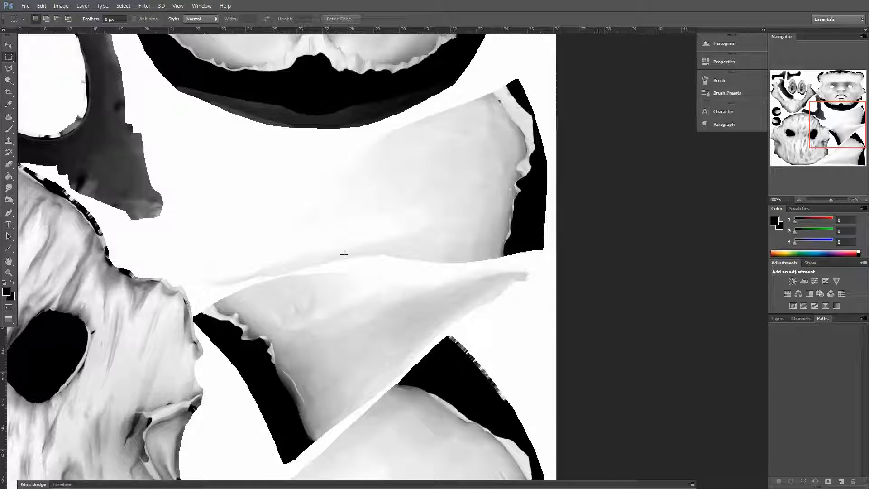
left_click(800, 319)
left_click(777, 318)
left_click_drag(791, 372, 841, 482)
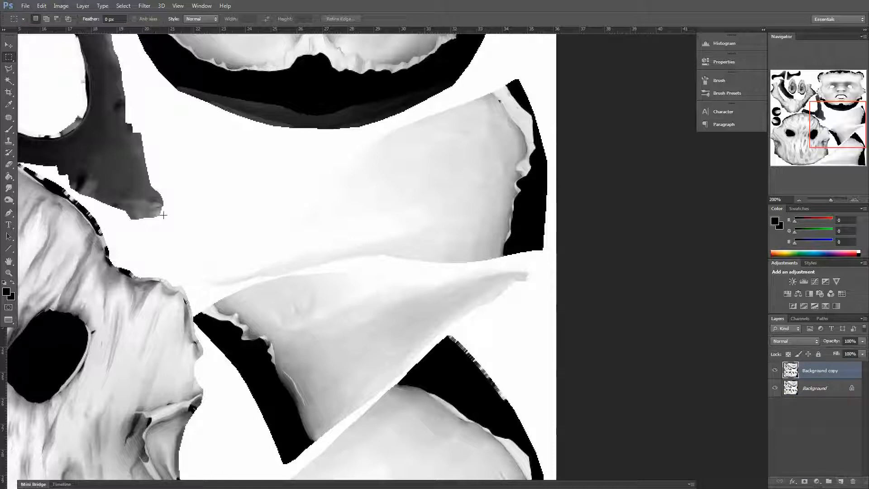
Smudge the jagged light edges at the bases of both horn pieces over the black areas with a 45 px brush
left_click(13, 189)
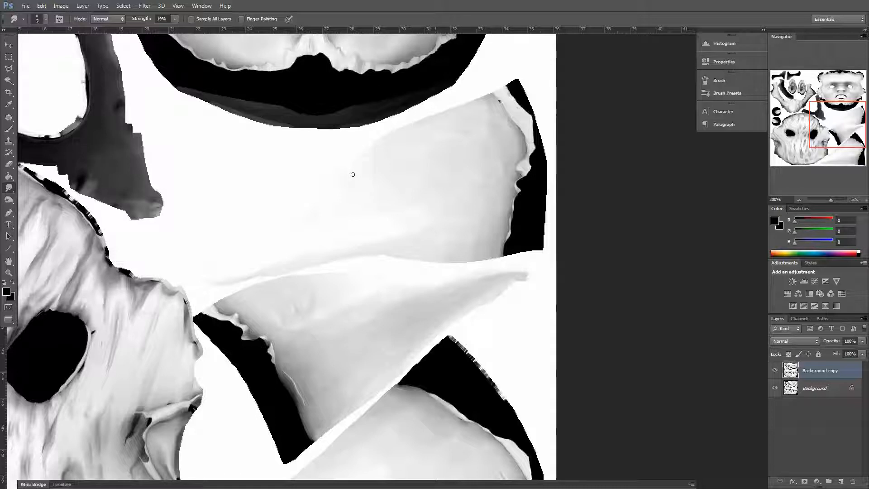
key("bracketleft")
key("bracketleft")
key("bracketleft")
key("bracketleft")
key("bracketleft")
mouse_move(515, 164)
left_mouse_down()
mouse_move(512, 247)
mouse_move(519, 238)
left_mouse_up()
mouse_move(501, 111)
left_mouse_down()
mouse_move(508, 102)
mouse_move(509, 127)
mouse_move(528, 136)
mouse_move(532, 156)
mouse_move(521, 141)
mouse_move(531, 190)
mouse_move(514, 194)
left_mouse_up()
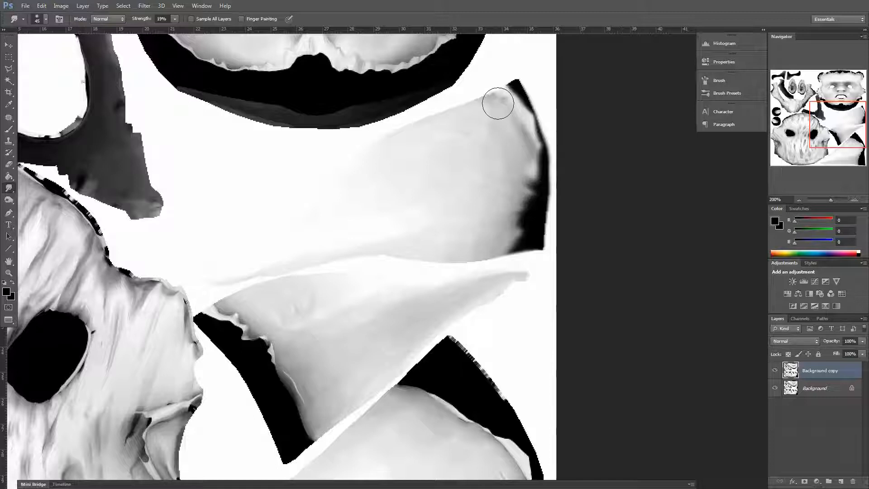
mouse_move(344, 365)
left_mouse_down()
mouse_move(388, 343)
mouse_move(340, 355)
mouse_move(343, 382)
mouse_move(332, 373)
mouse_move(317, 379)
mouse_move(357, 407)
mouse_move(350, 414)
left_mouse_up()
mouse_move(327, 378)
left_mouse_down()
mouse_move(292, 334)
mouse_move(307, 320)
mouse_move(312, 331)
mouse_move(267, 301)
mouse_move(266, 287)
mouse_move(303, 317)
mouse_move(319, 355)
mouse_move(279, 311)
left_mouse_up()
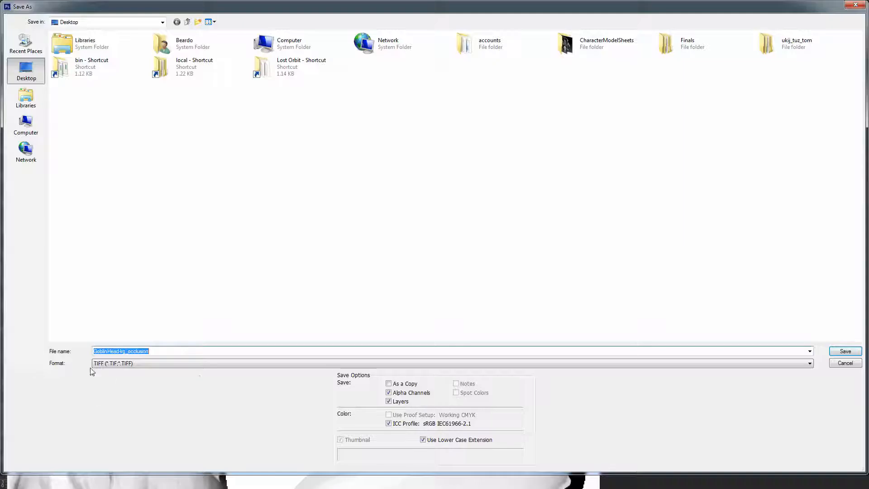
left_click(102, 364)
left_click(111, 349)
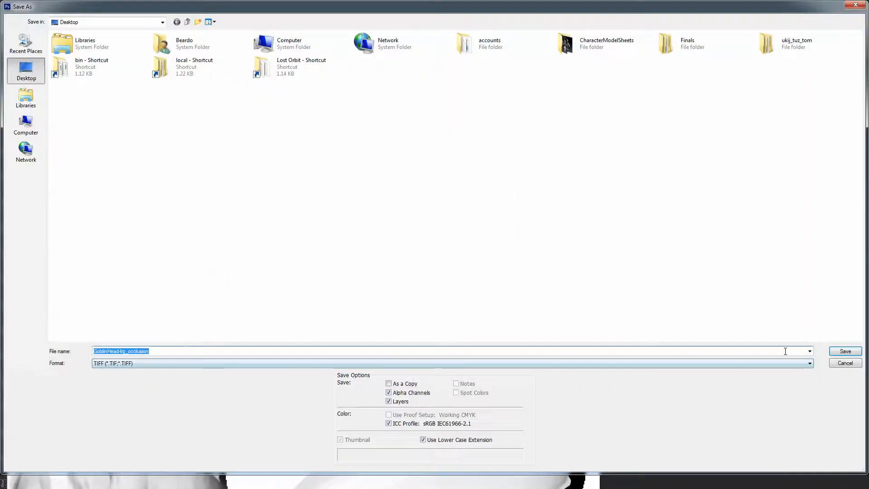
left_click(845, 351)
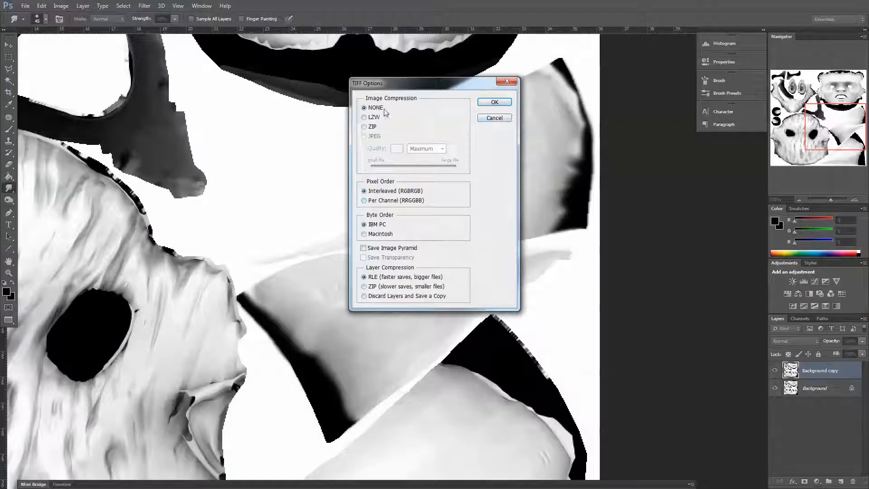
left_click(498, 116)
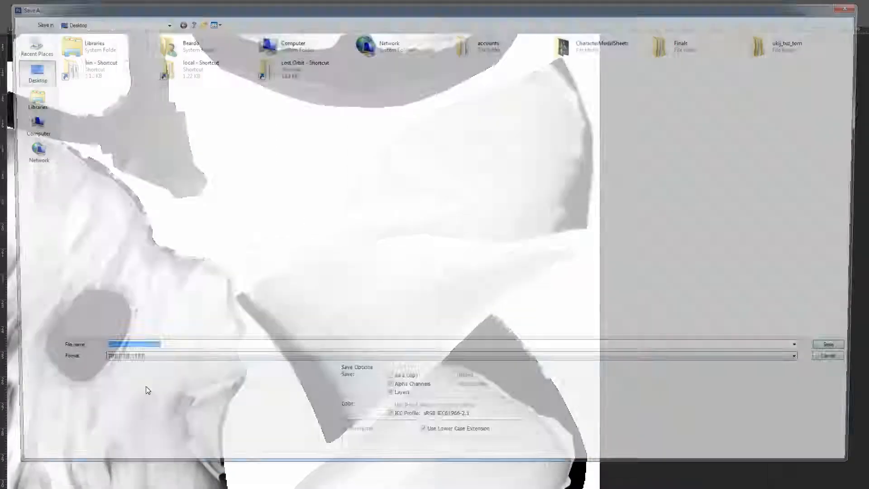
Save the layered head occlusion image to the Desktop in Photoshop format as GoblinHead-lrg_occlusion.psd
left_click(126, 363)
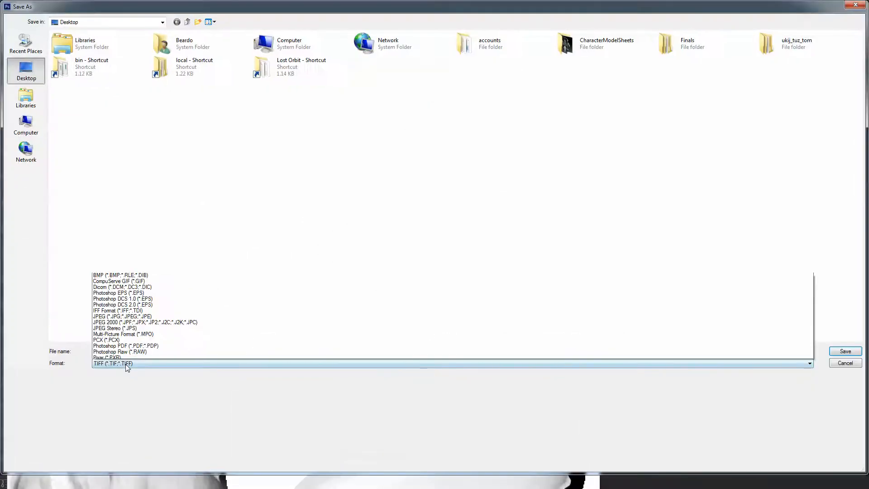
left_click(114, 232)
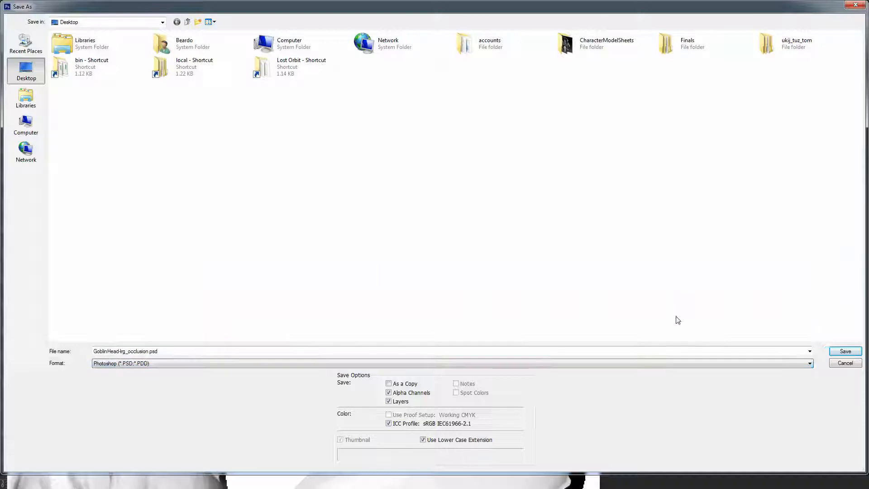
left_click(846, 351)
left_click(535, 148)
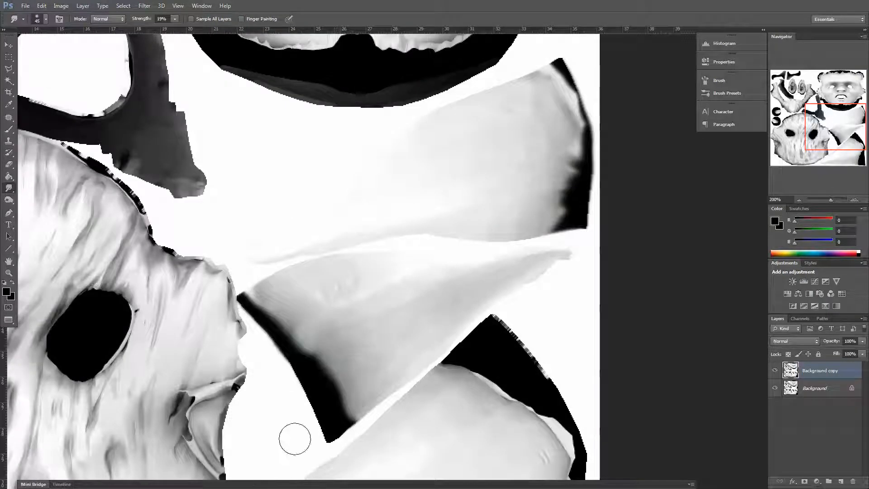
Switch to 3ds Max and reselect the image file of the Head material's diffuse bitmap in the Material Editor
key("alt+Tab")
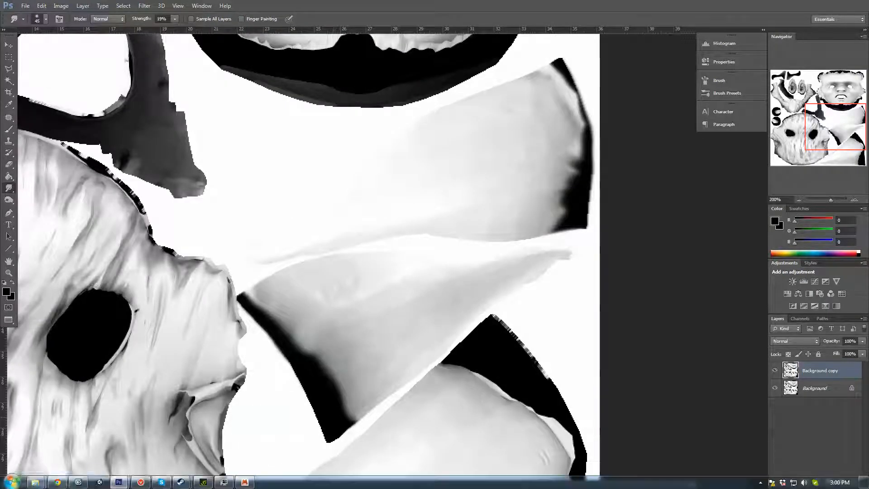
key("super")
left_click(79, 482)
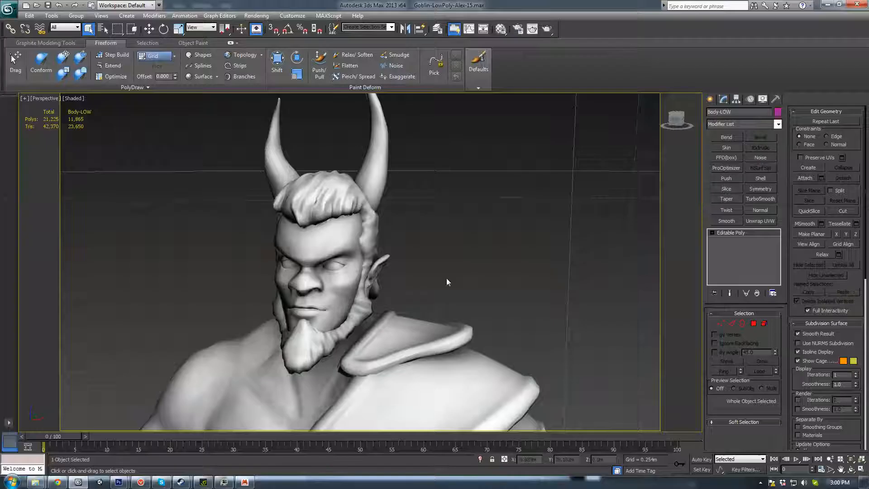
key("m")
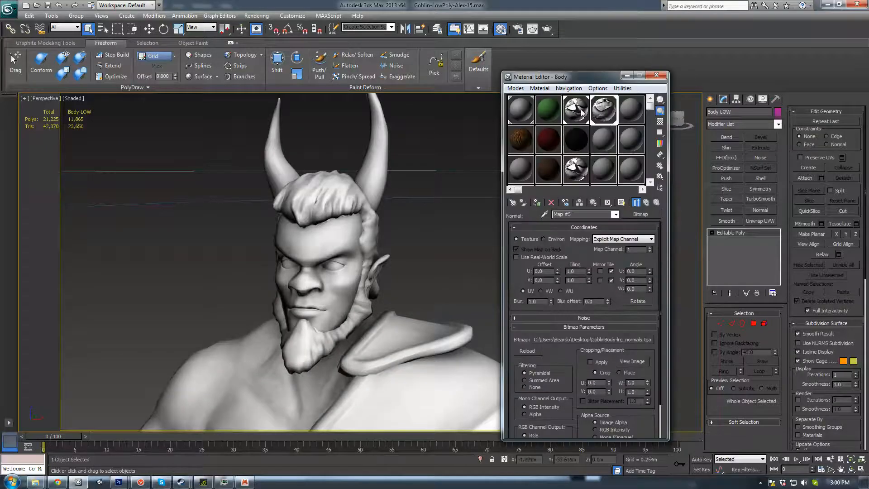
left_click(582, 113)
left_click(598, 254)
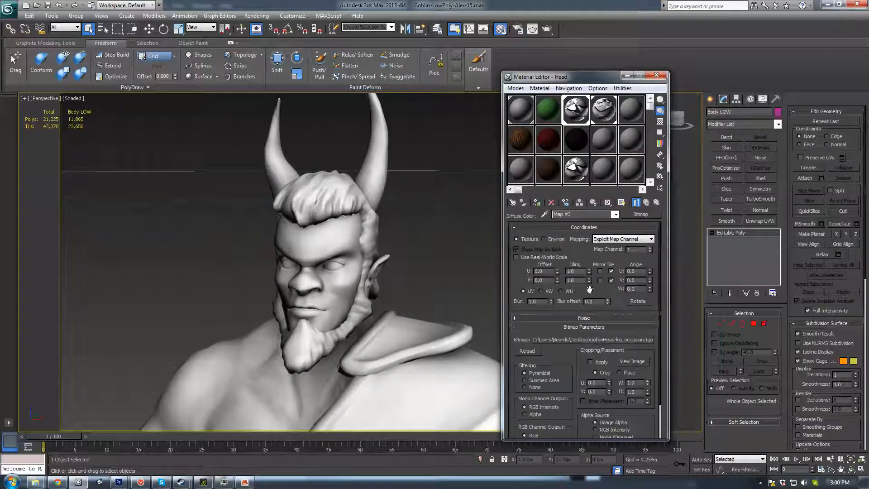
left_click(596, 340)
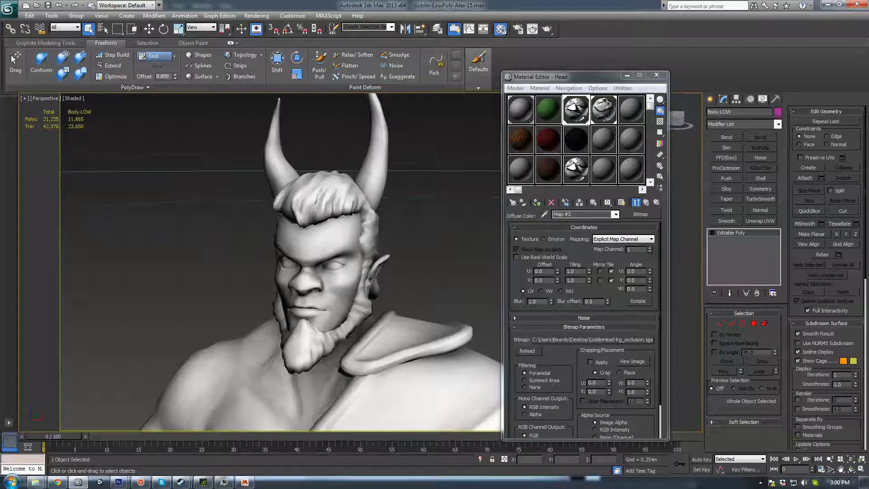
left_click(657, 75)
Examine the goblin's horn and the seam where its base meets the hair
scroll(361, 271, "up", 5)
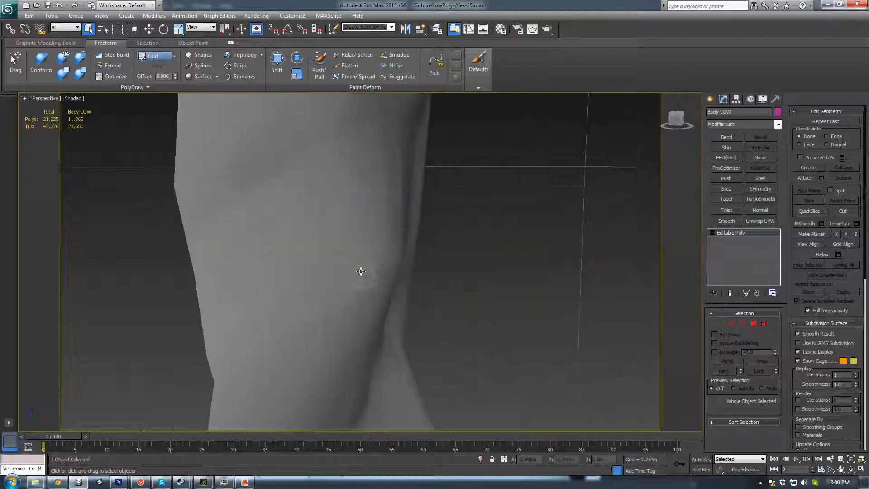
scroll(384, 240, "up", 2)
scroll(389, 239, "down", 6)
middle_click_drag(390, 239, 343, 246)
scroll(343, 246, "up", 2)
middle_click_drag(288, 277, 368, 297, "alt")
scroll(364, 265, "up", 2)
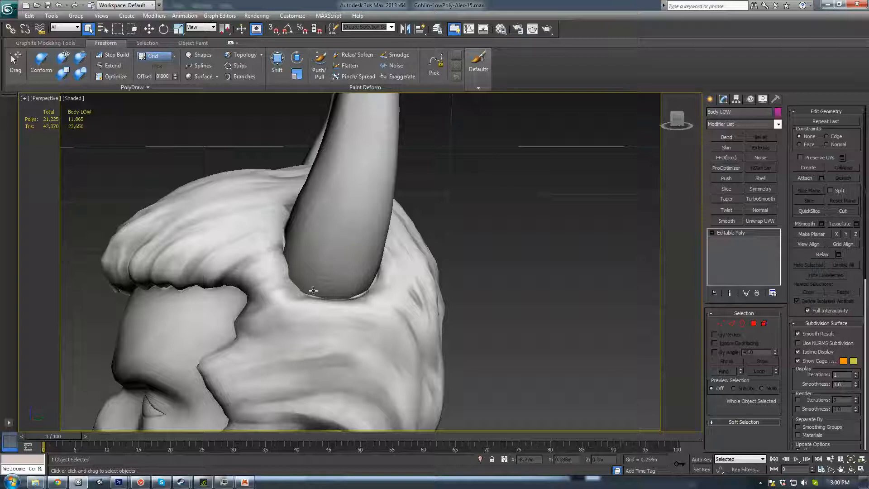
scroll(346, 334, "up", 3)
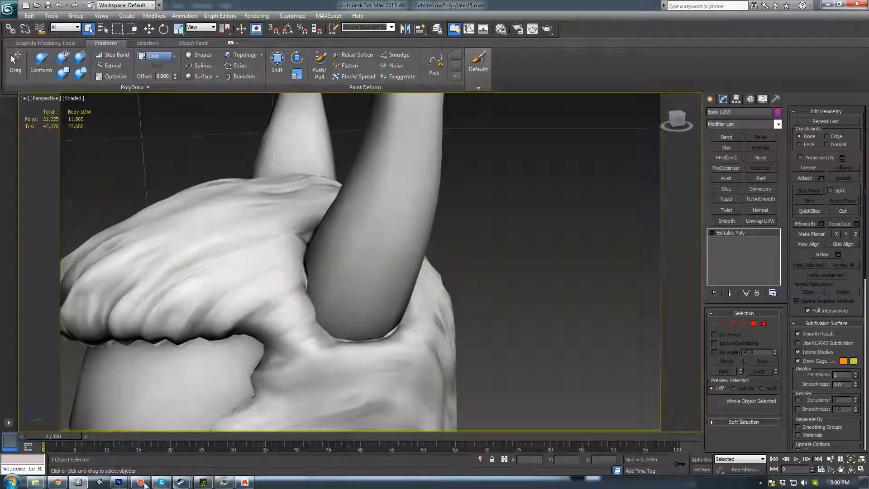
Switch to Photoshop and smudge the rim of the hair piece's right horn hole at 400% magnification with a smaller brush
left_click(119, 482)
left_click(192, 438)
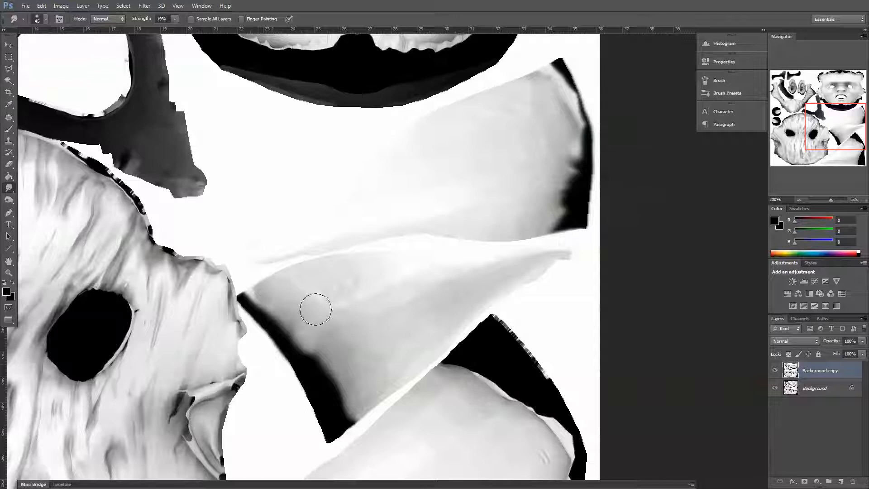
left_click(854, 200)
left_click(854, 200)
left_click_drag(316, 287, 493, 243)
key("bracketleft")
key("bracketleft")
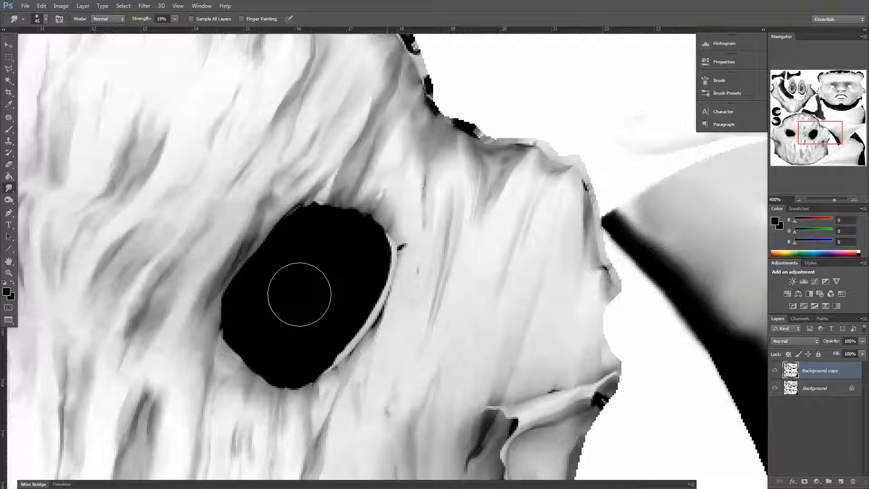
key("bracketleft")
key("bracketleft")
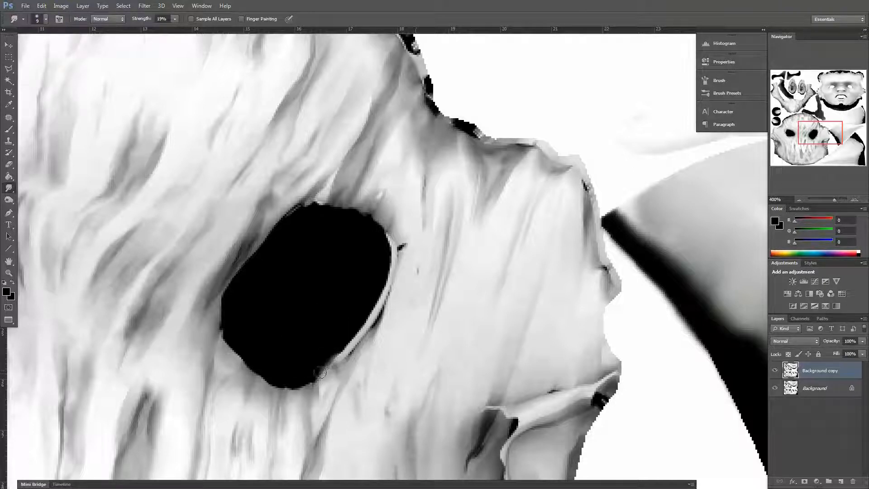
mouse_move(336, 346)
left_mouse_down()
mouse_move(347, 340)
mouse_move(349, 350)
mouse_move(358, 323)
mouse_move(380, 309)
mouse_move(383, 286)
mouse_move(387, 304)
left_mouse_up()
mouse_move(389, 270)
left_mouse_down()
mouse_move(388, 281)
mouse_move(392, 254)
mouse_move(382, 260)
mouse_move(398, 240)
mouse_move(393, 264)
mouse_move(345, 229)
left_mouse_up()
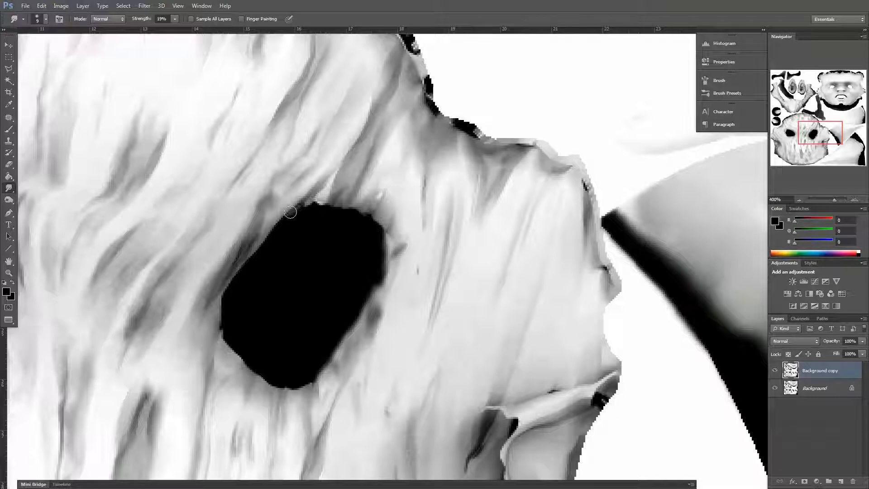
left_click_drag(290, 212, 341, 207)
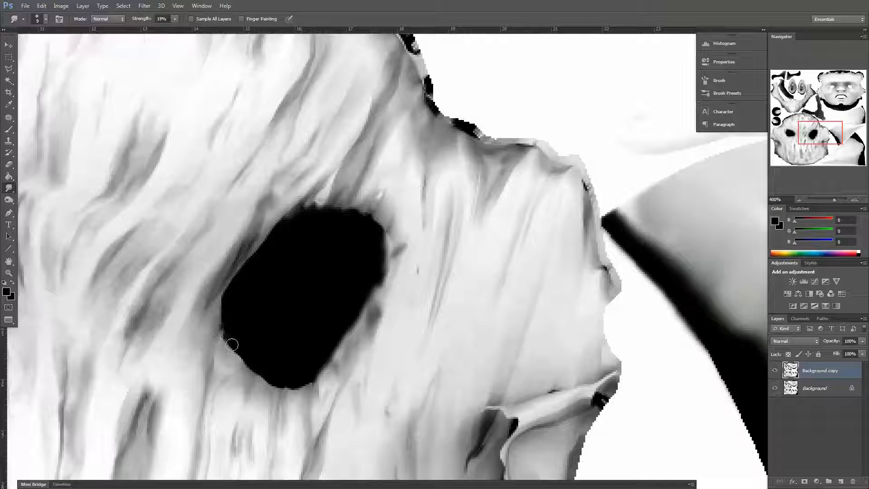
Smudge the light rim around the hair piece's left horn hole to blend it into the black opening
left_click_drag(330, 307, 521, 267)
left_click_drag(350, 306, 565, 294)
mouse_move(244, 293)
left_mouse_down()
mouse_move(264, 301)
mouse_move(295, 282)
left_mouse_up()
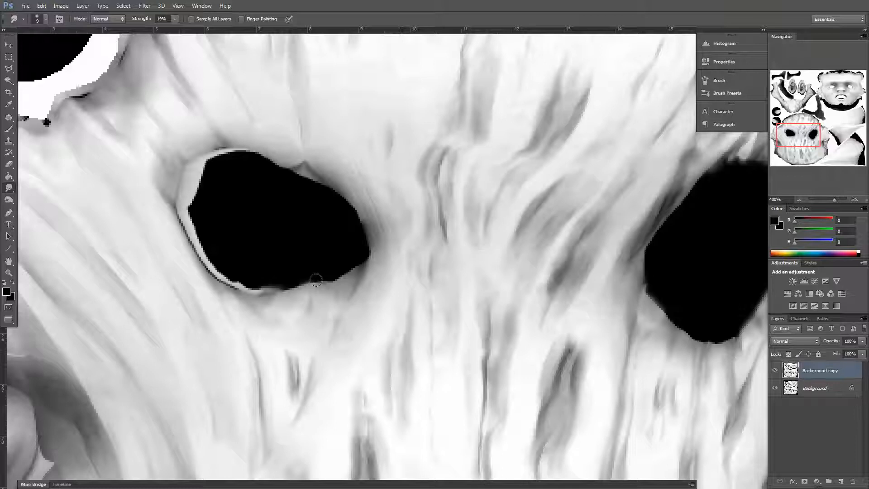
mouse_move(237, 283)
left_mouse_down()
mouse_move(258, 283)
mouse_move(218, 280)
left_mouse_up()
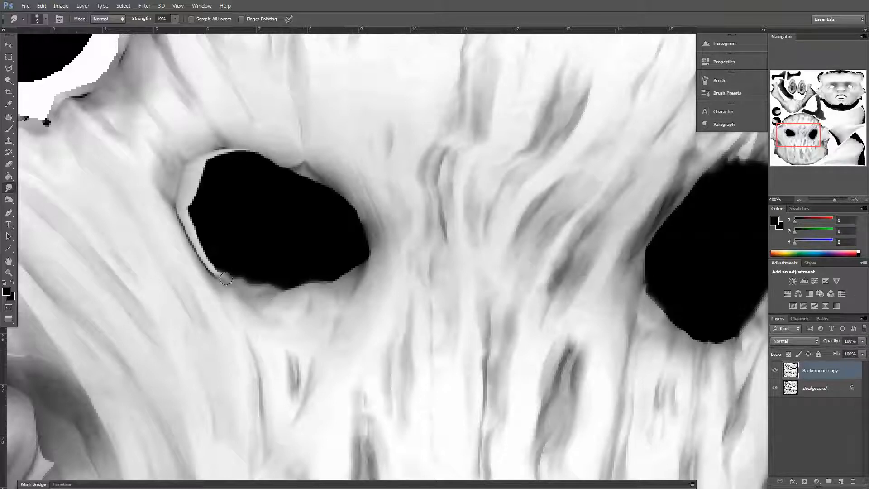
mouse_move(226, 279)
left_mouse_down()
mouse_move(192, 246)
mouse_move(190, 213)
mouse_move(188, 229)
mouse_move(228, 275)
mouse_move(212, 272)
mouse_move(194, 240)
mouse_move(198, 252)
left_mouse_up()
mouse_move(190, 210)
left_mouse_down()
mouse_move(177, 191)
mouse_move(190, 165)
mouse_move(221, 148)
mouse_move(248, 156)
left_mouse_up()
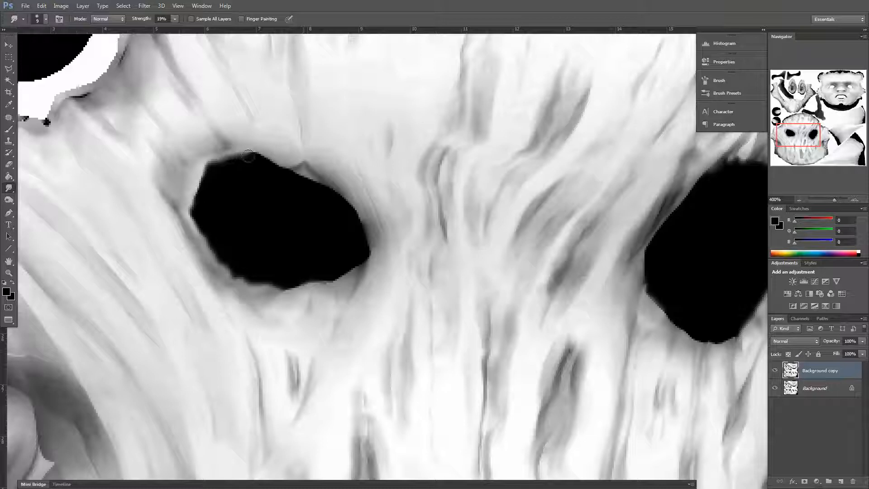
mouse_move(304, 165)
left_mouse_down()
mouse_move(306, 182)
mouse_move(337, 198)
mouse_move(361, 231)
left_mouse_up()
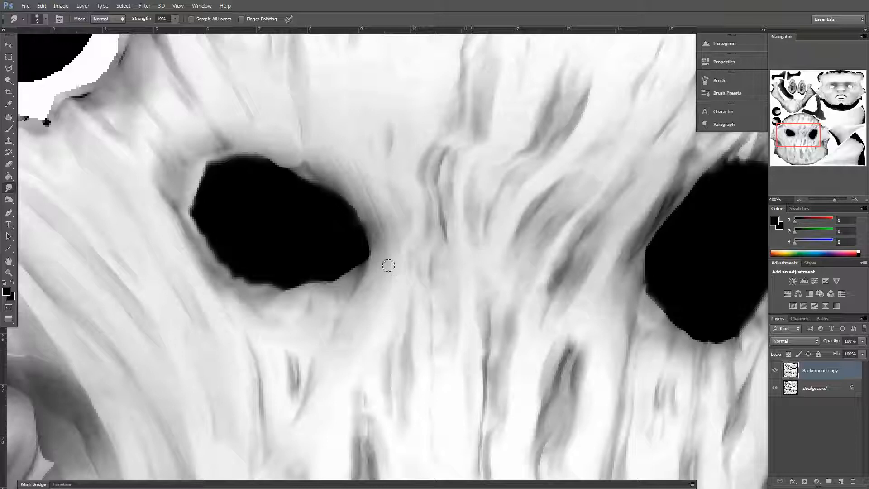
Switch to 3ds Max and examine the hair edge around the horn base from several angles
key("super")
left_click(78, 482)
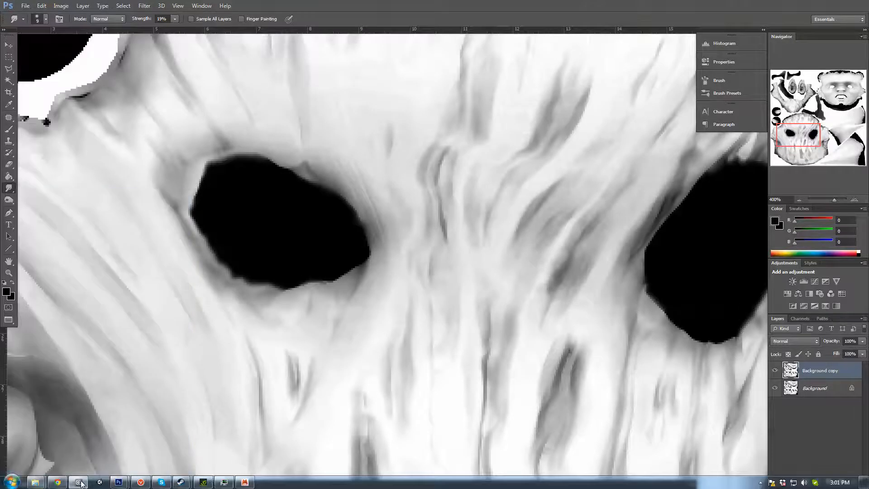
mouse_move(428, 265)
middle_mouse_down()
mouse_move(389, 297)
mouse_move(417, 311)
mouse_move(367, 312)
mouse_move(481, 314)
mouse_move(433, 291)
mouse_move(415, 263)
mouse_move(426, 273)
middle_mouse_up()
scroll(481, 314, "up", 3)
scroll(415, 263, "down", 5)
middle_click_drag(311, 298, 407, 267, "alt")
scroll(425, 281, "up", 4)
scroll(363, 268, "down", 3)
mouse_move(347, 257)
middle_mouse_down("alt")
mouse_move(444, 256)
mouse_move(462, 267)
mouse_move(333, 266)
middle_mouse_up("alt")
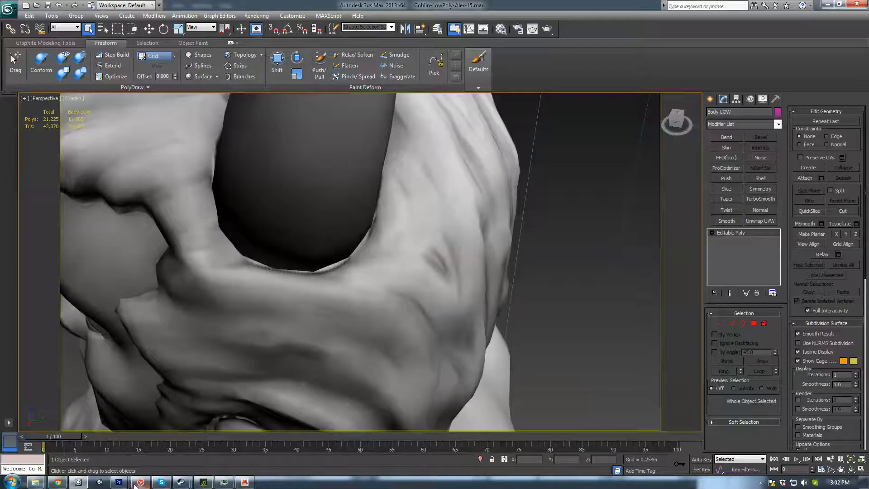
Return to 3ds Max from Photoshop and reload the occlusion bitmap in the Head material's diffuse map
left_click(118, 483)
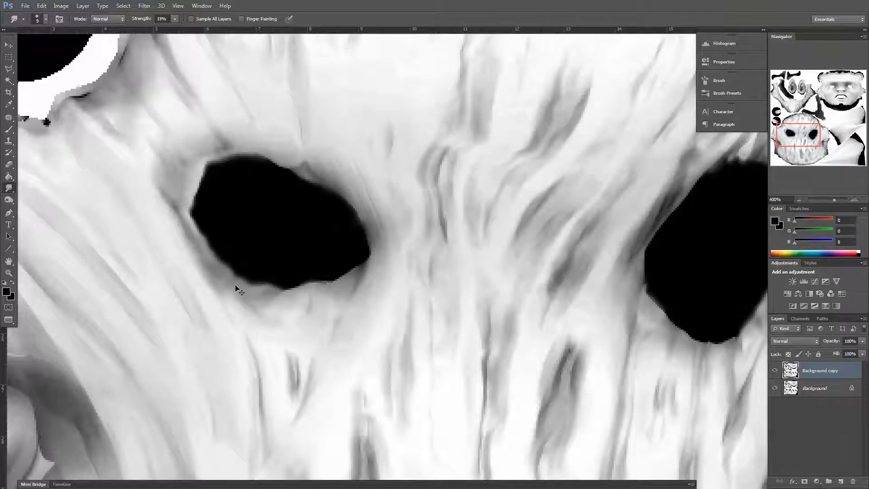
key("shift+f")
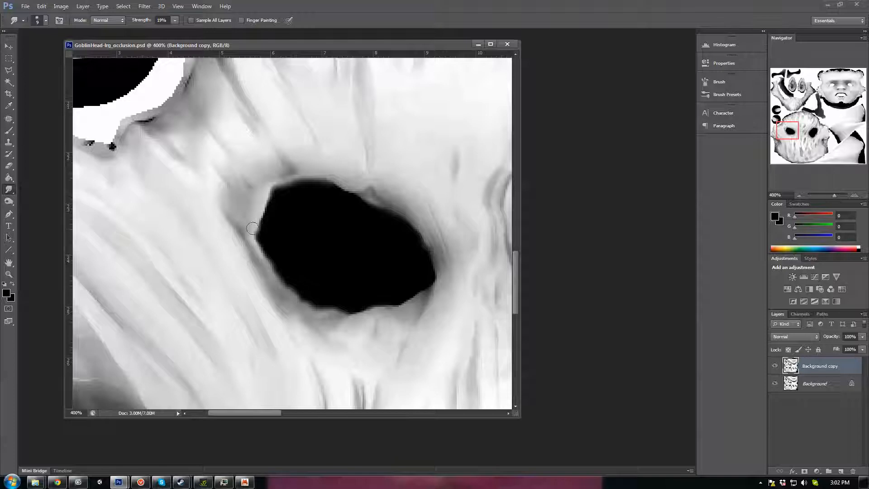
left_click(78, 482)
key("m")
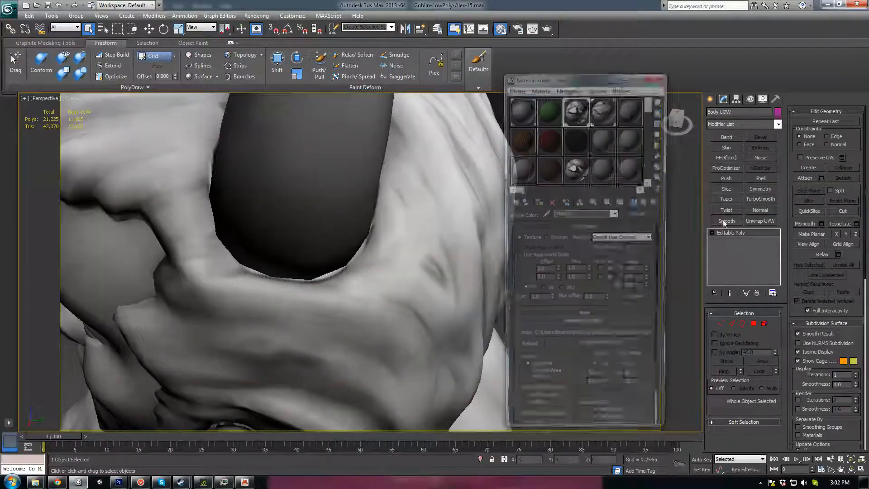
left_click(609, 340)
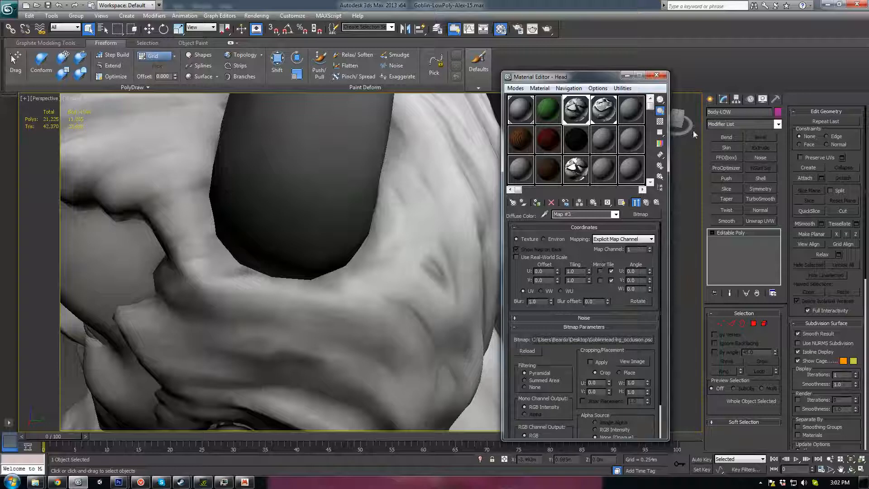
left_click(657, 75)
Examine the goblin's whole head, face and hairline from the side and the front
scroll(372, 272, "down", 10)
middle_click_drag(372, 272, 439, 262, "alt")
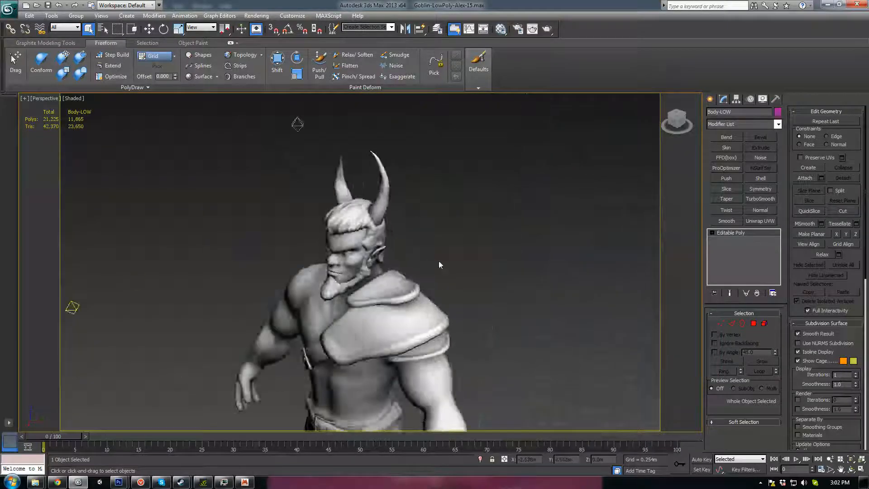
scroll(438, 272, "up", 5)
middle_click_drag(437, 302, 375, 241, "alt")
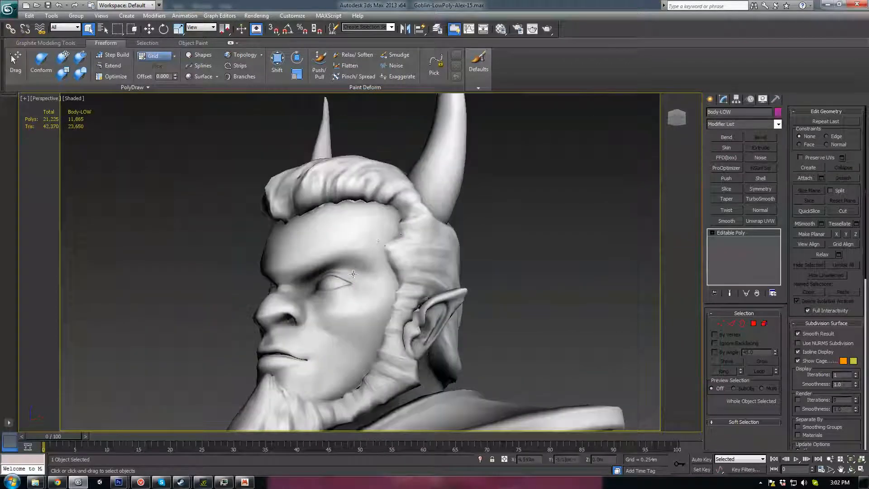
middle_click_drag(352, 274, 400, 283, "alt")
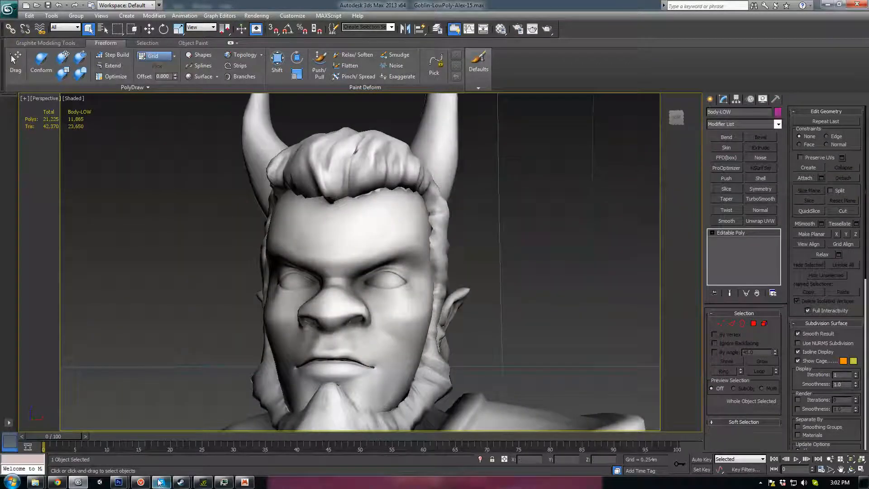
Review the whole head occlusion texture in Photoshop at 100% magnification and return to 3ds Max
left_click(119, 482)
key("f")
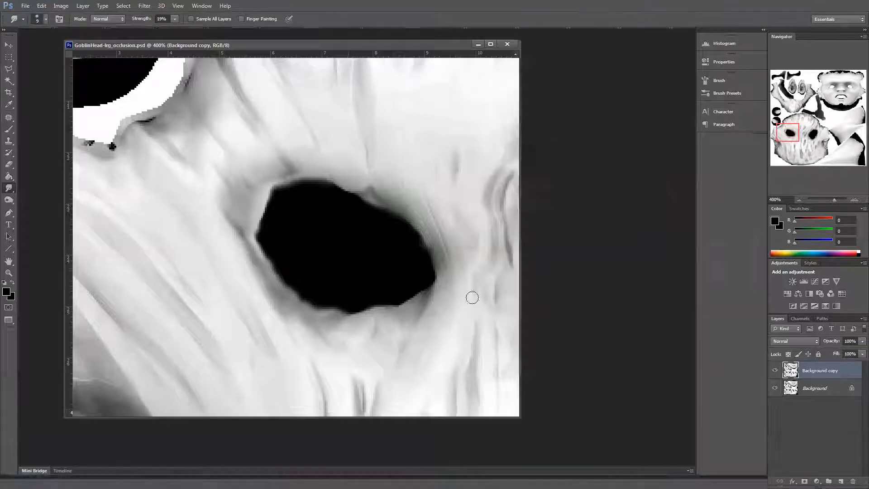
left_click(799, 199)
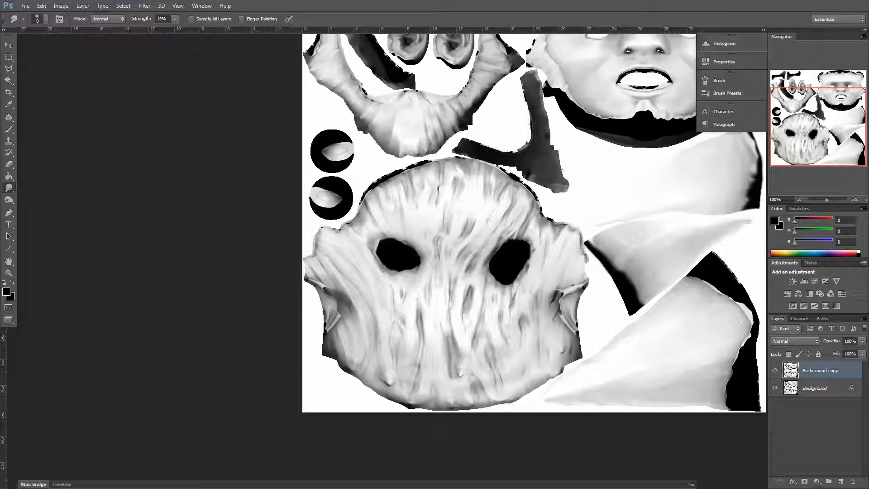
left_click_drag(605, 71, 497, 168)
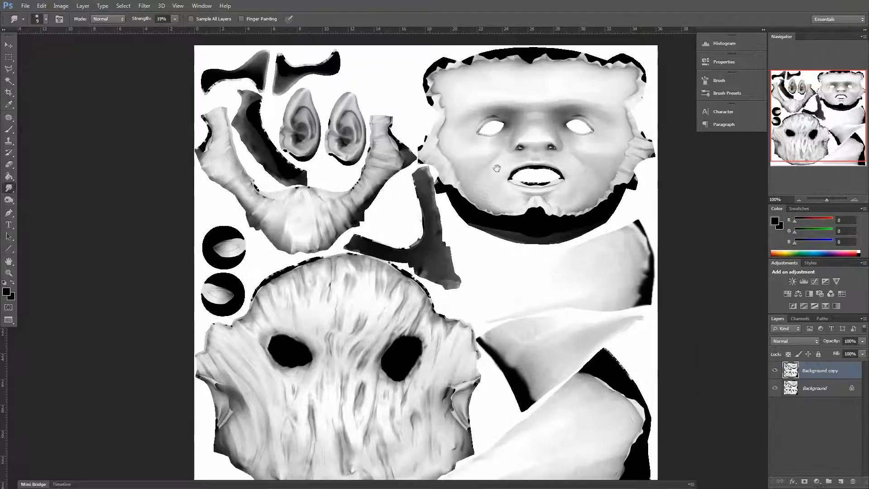
left_click_drag(377, 241, 381, 204)
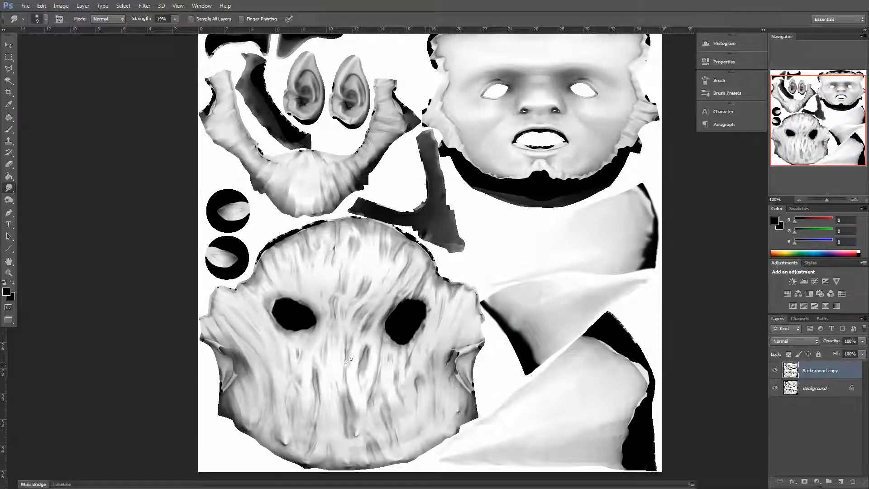
key("f")
key("f")
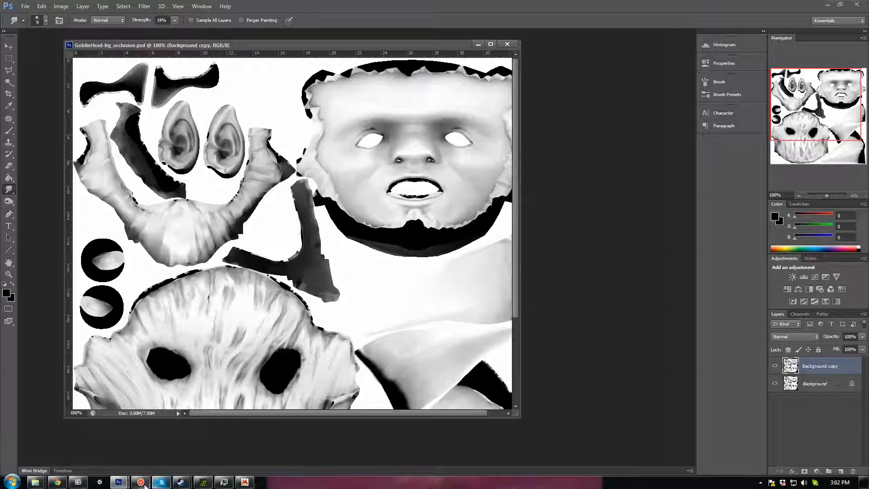
left_click(80, 483)
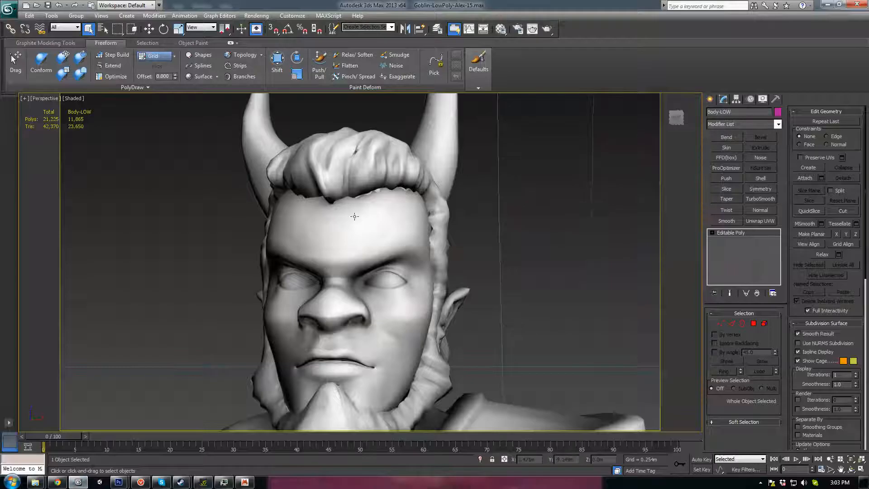
middle_click_drag(472, 312, 480, 303)
key("u")
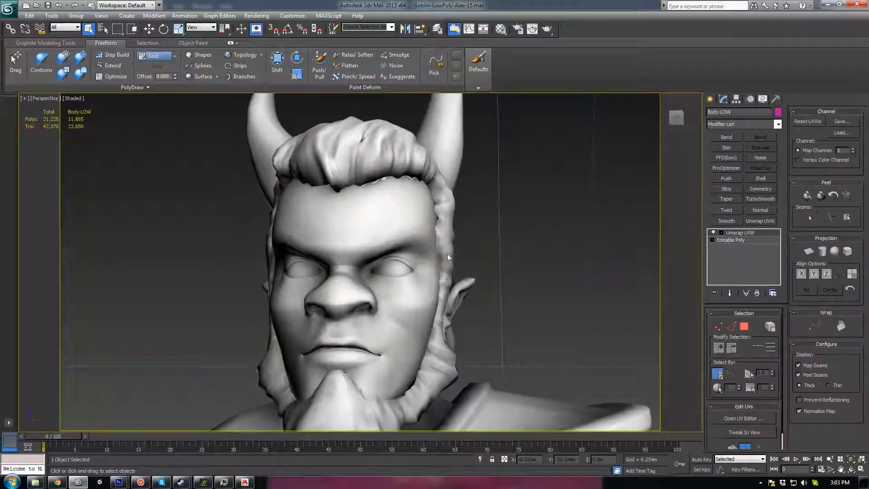
left_click(736, 420)
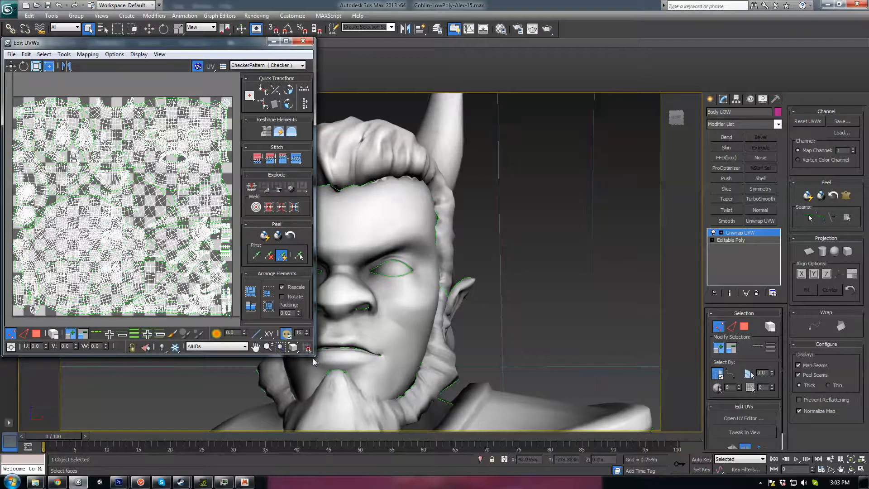
left_click_drag(314, 361, 499, 431)
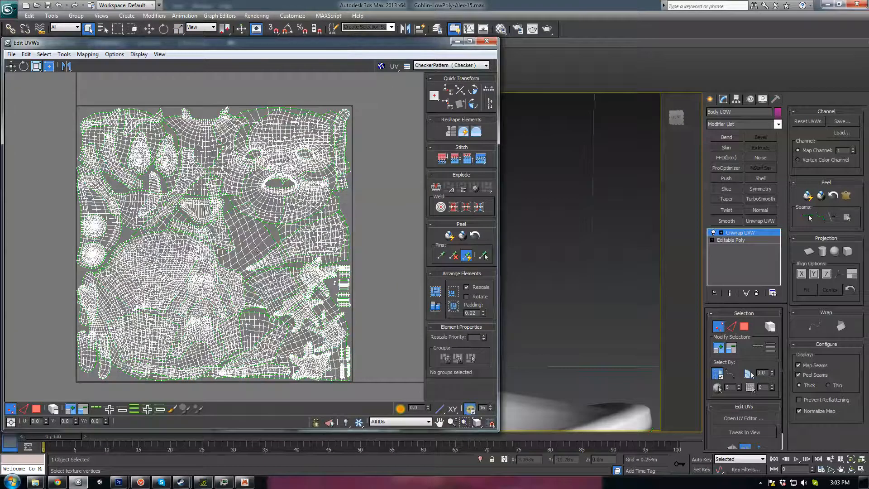
left_click(487, 41)
right_click(367, 245)
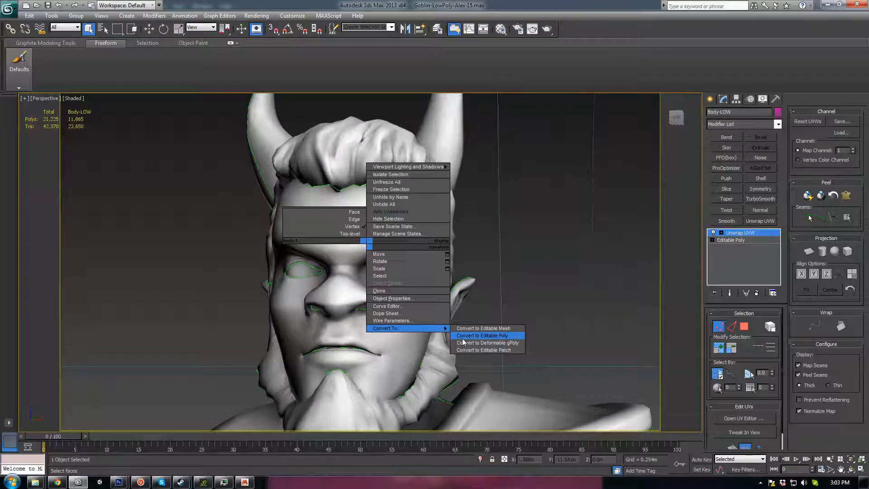
left_click(482, 335)
Select the head elements, including horns, hair, ears and beard, and detach them from the body as a separate object
left_click(765, 324)
scroll(405, 235, "down", 5)
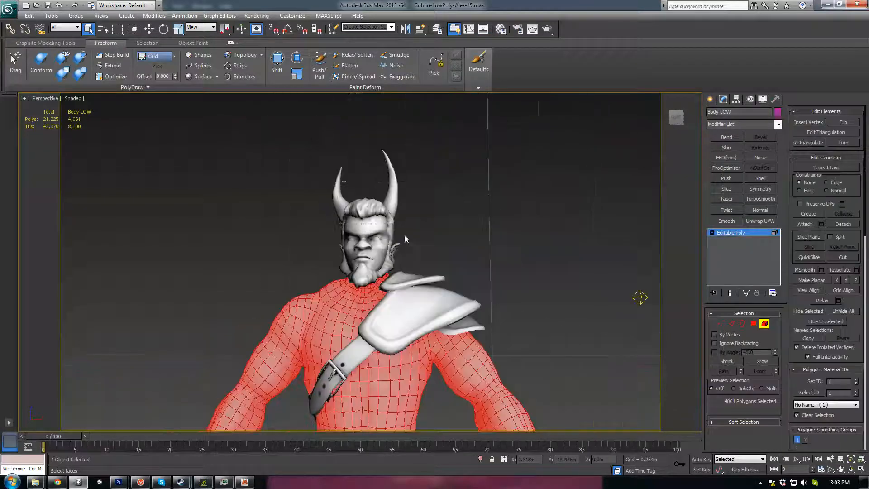
left_click_drag(305, 247, 305, 248)
middle_click_drag(308, 253, 389, 254, "alt")
scroll(332, 265, "up", 4)
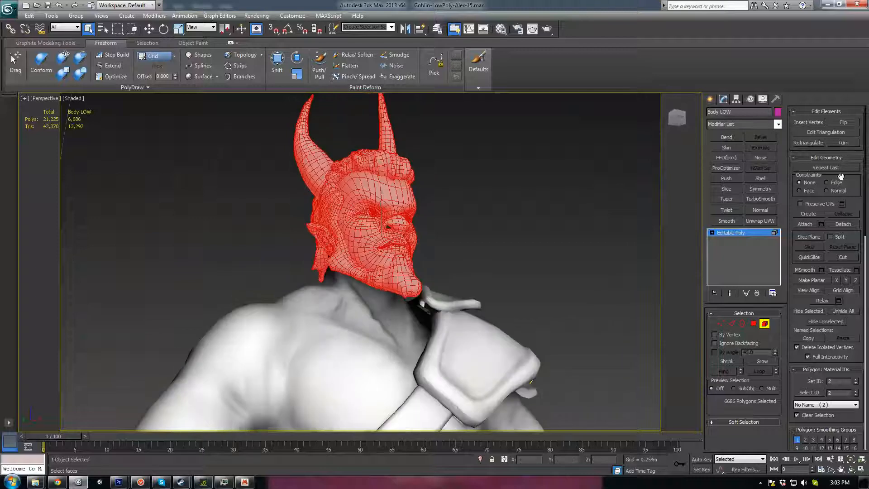
left_click(843, 224)
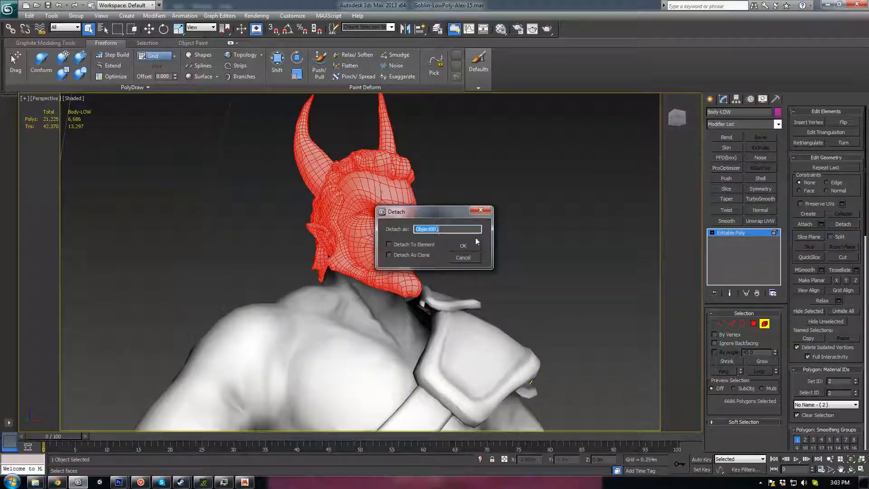
key("Return")
left_click(766, 325)
Apply Unwrap UVW to the detached head and open its UVs in an enlarged editor with the checker background hidden
middle_click_drag(505, 275, 509, 289)
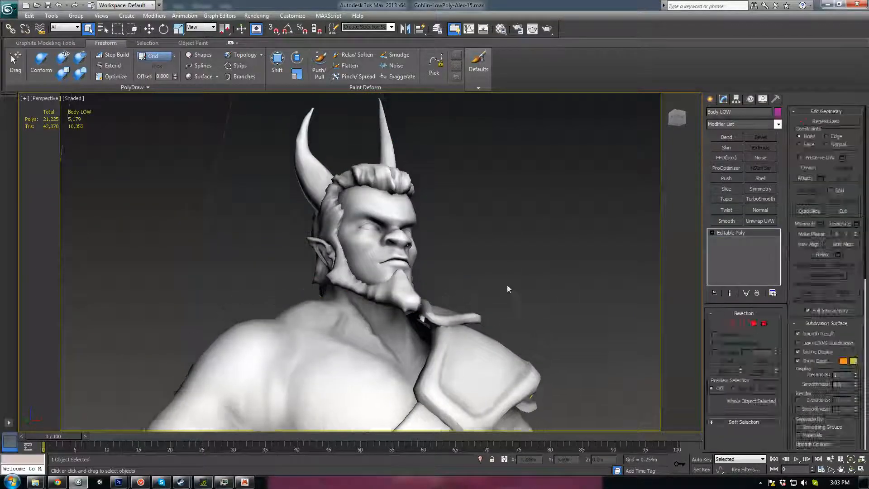
scroll(509, 289, "up", 5)
left_click(399, 167)
left_click(760, 221)
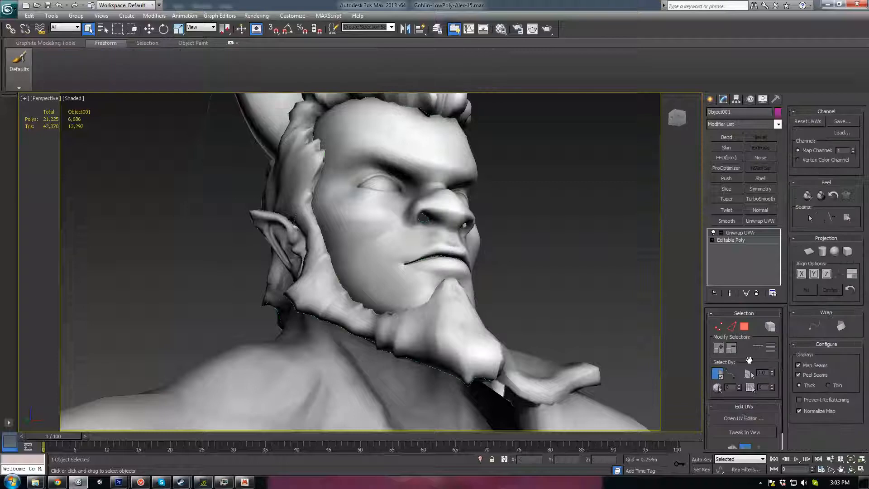
left_click(743, 418)
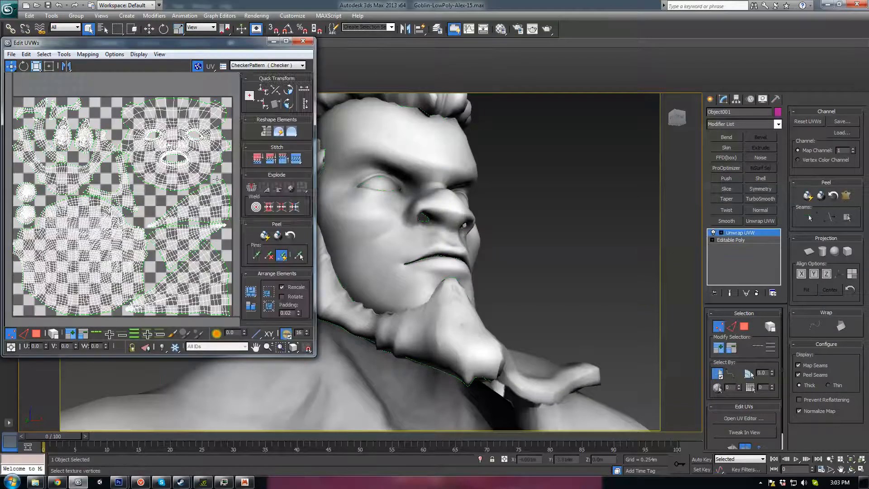
left_click(198, 66)
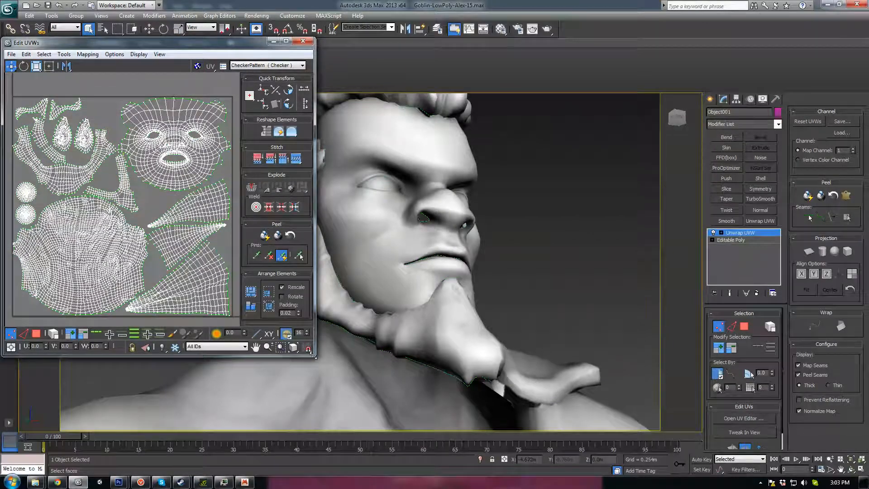
left_click_drag(315, 360, 534, 433)
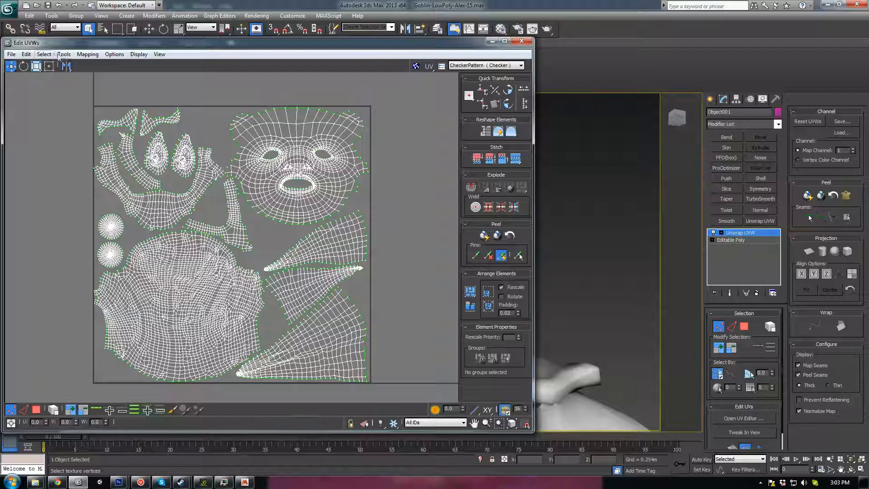
Render the head's UVW template at 1024 by 1024 and move the rendered map fully into view
left_click(63, 54)
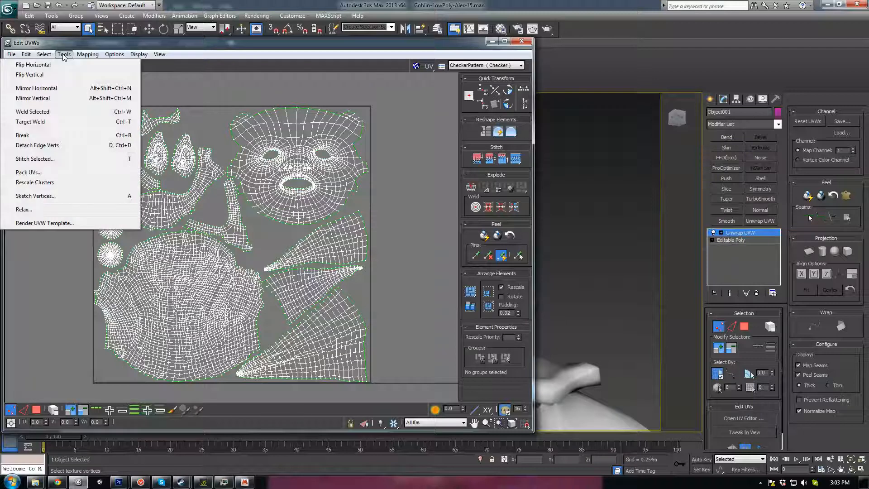
left_click(43, 223)
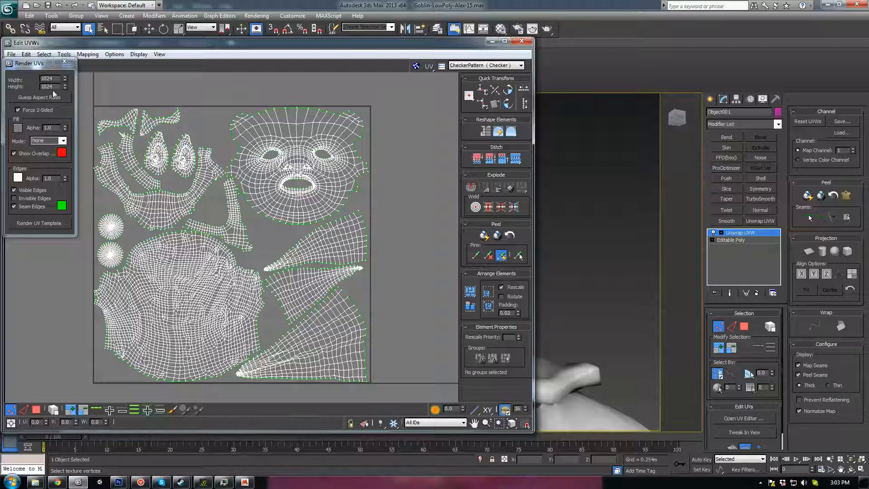
left_click(29, 222)
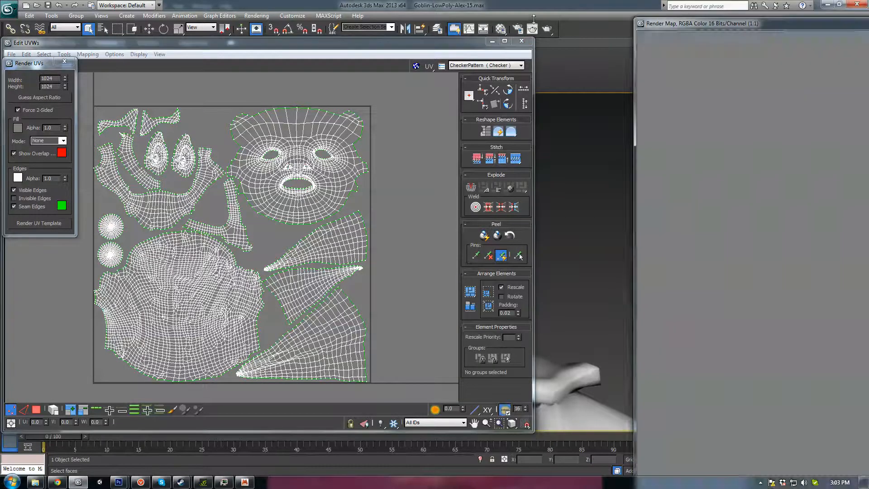
left_click_drag(690, 23, 183, 14)
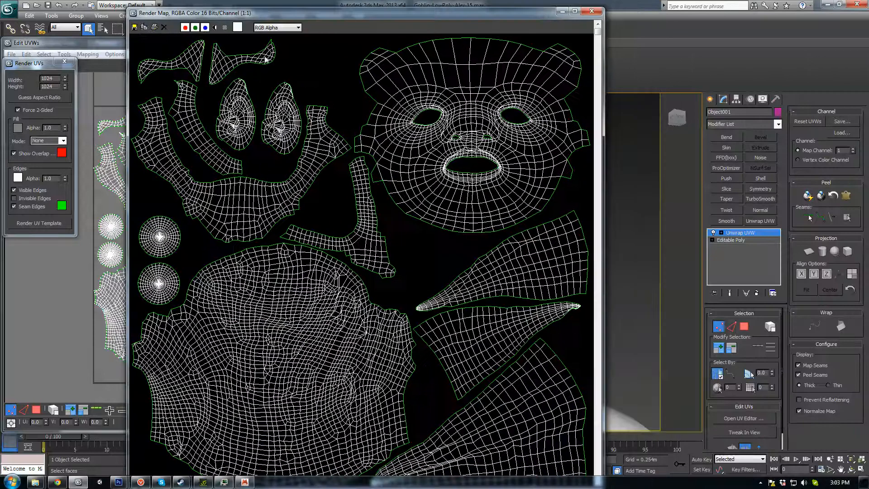
Save the rendered UVW template to the Desktop as a Targa image named wireframe, accepting the offered image settings
left_click(135, 28)
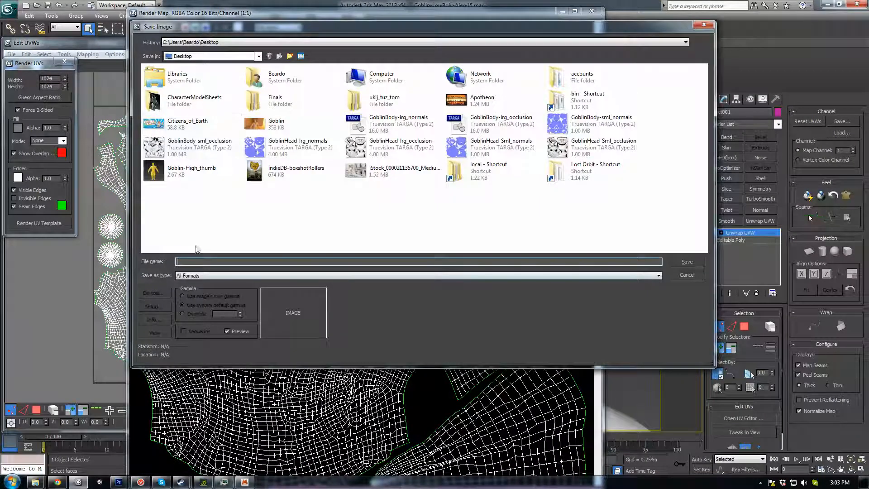
left_click(186, 276)
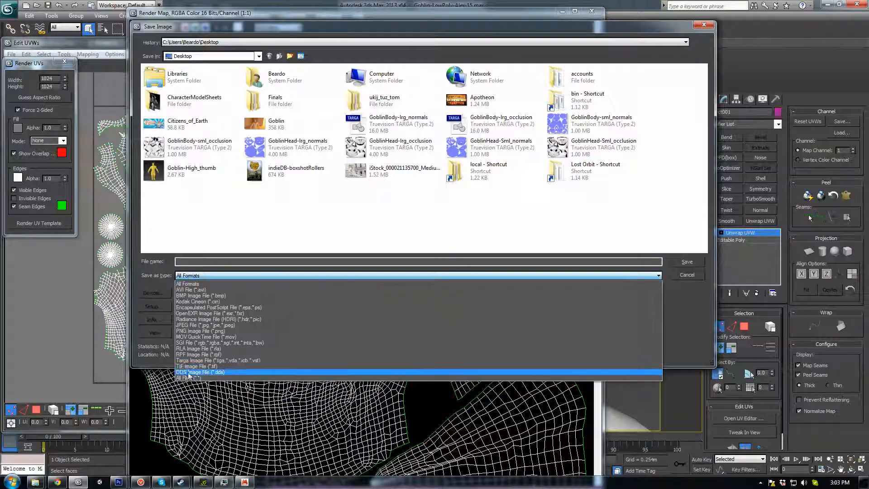
left_click(195, 361)
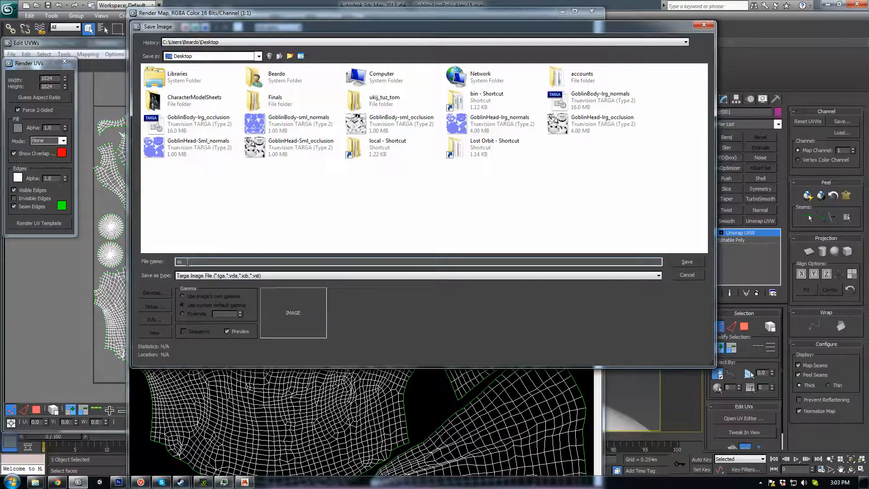
left_click(111, 83)
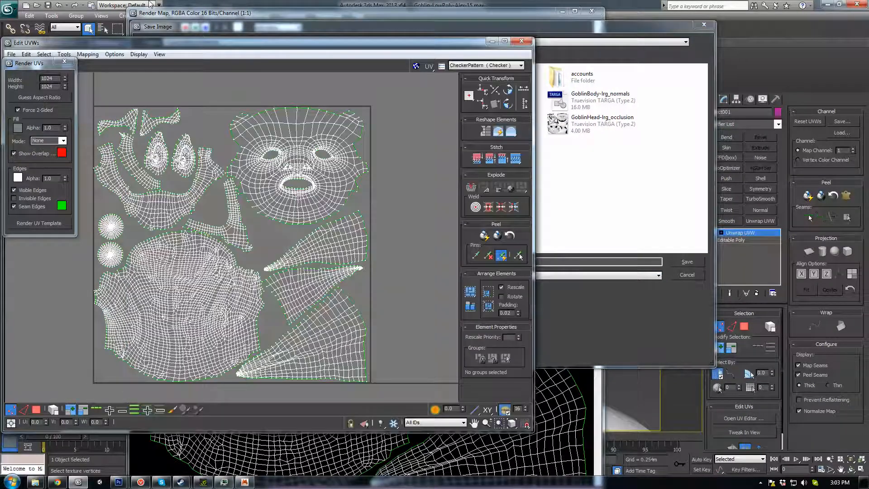
left_click(186, 26)
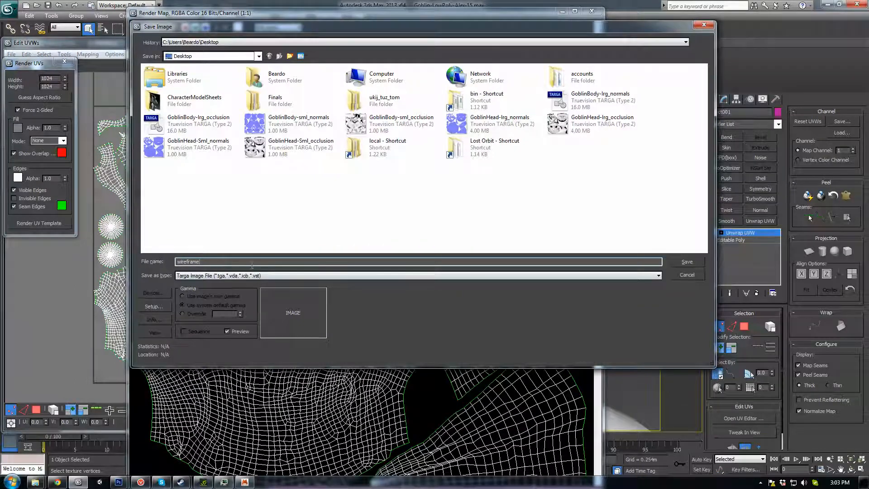
left_click(686, 263)
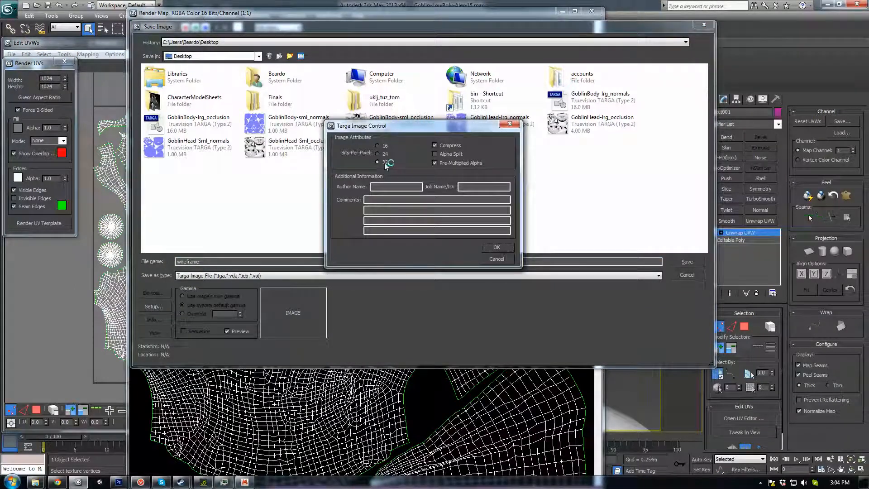
left_click(497, 248)
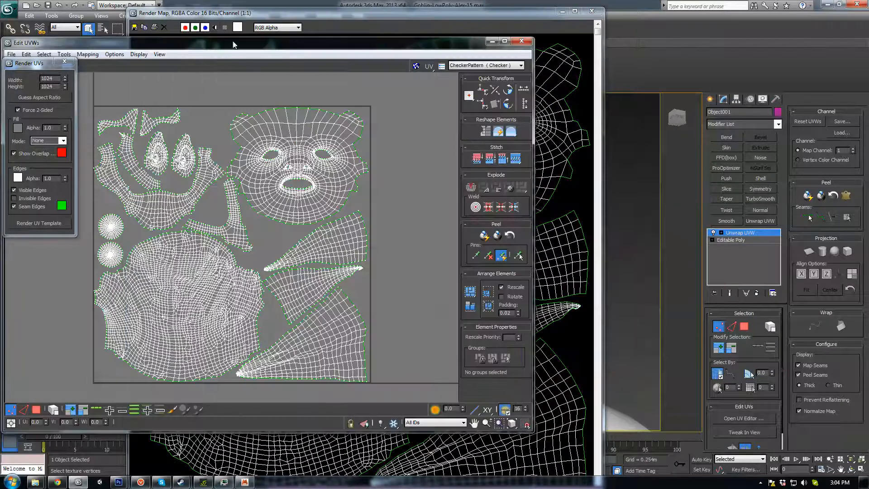
left_click(218, 29)
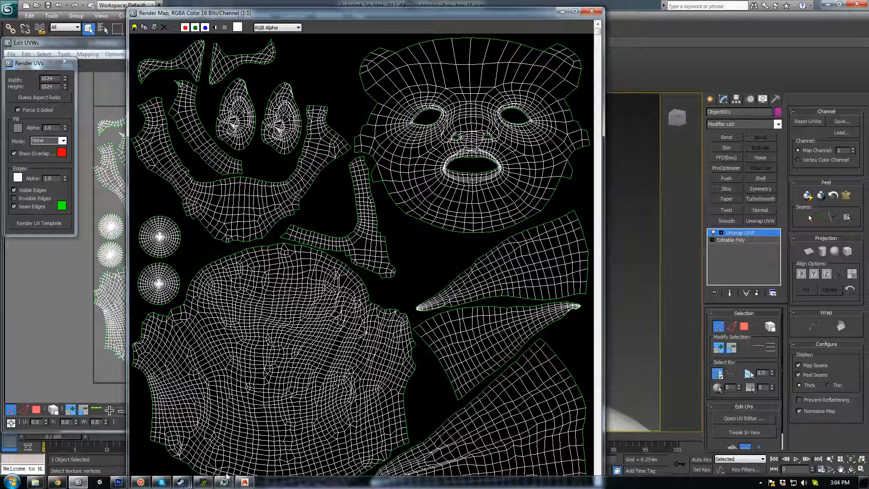
Switch to Photoshop, open the wireframe image, add it as a layer aligned over the head occlusion texture, and show the document full screen
left_click(119, 483)
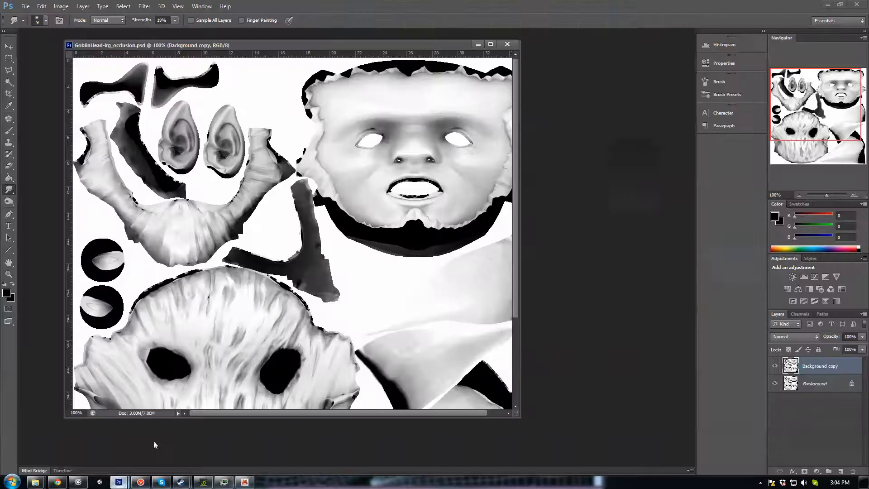
key("ctrl+o")
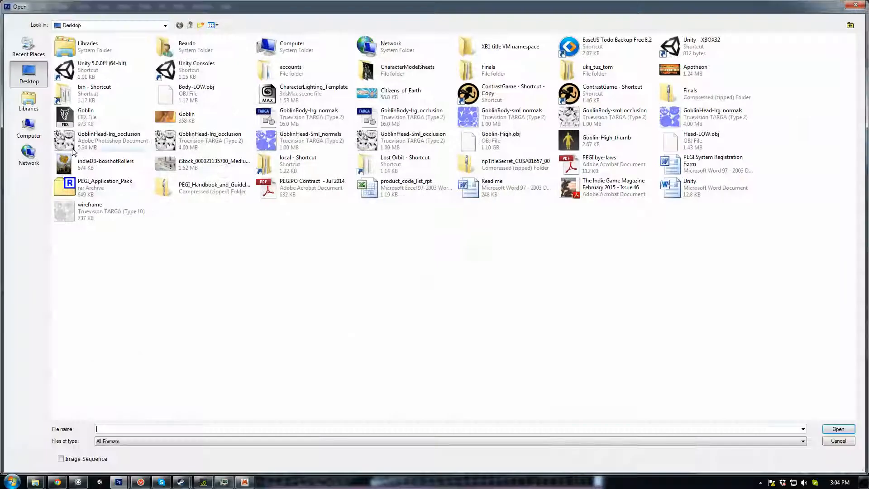
double_click(64, 211)
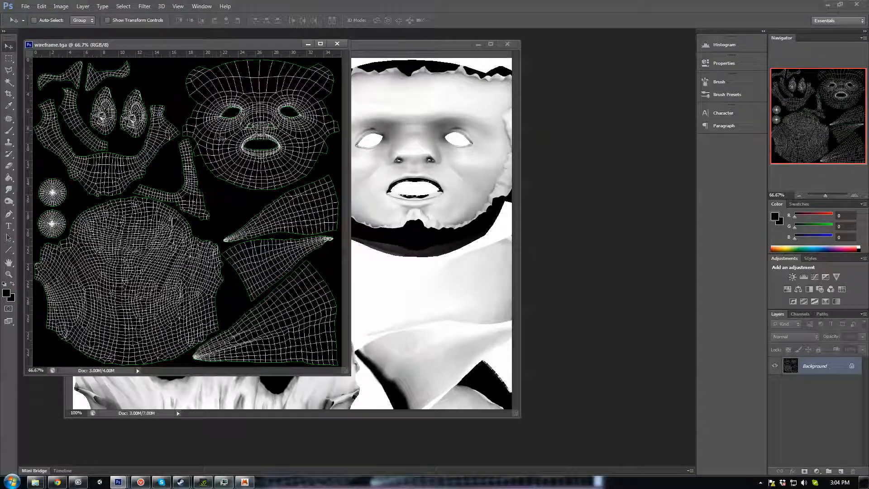
left_click_drag(173, 222, 422, 171)
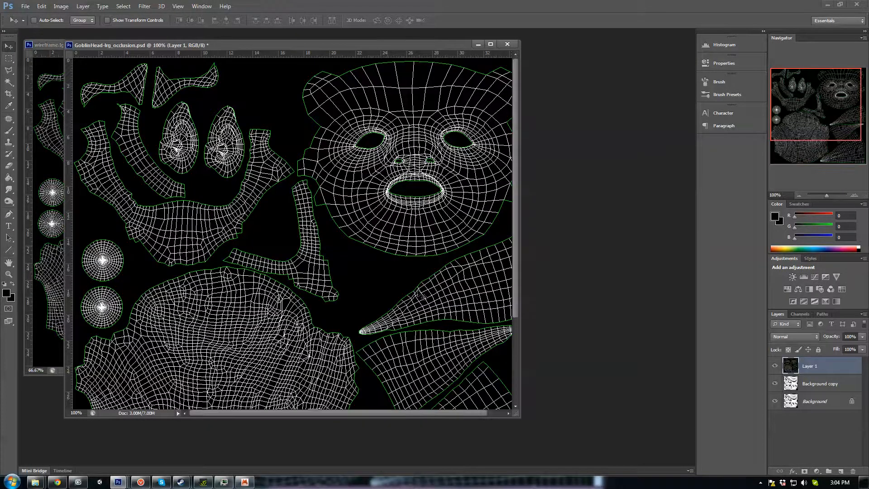
key("f")
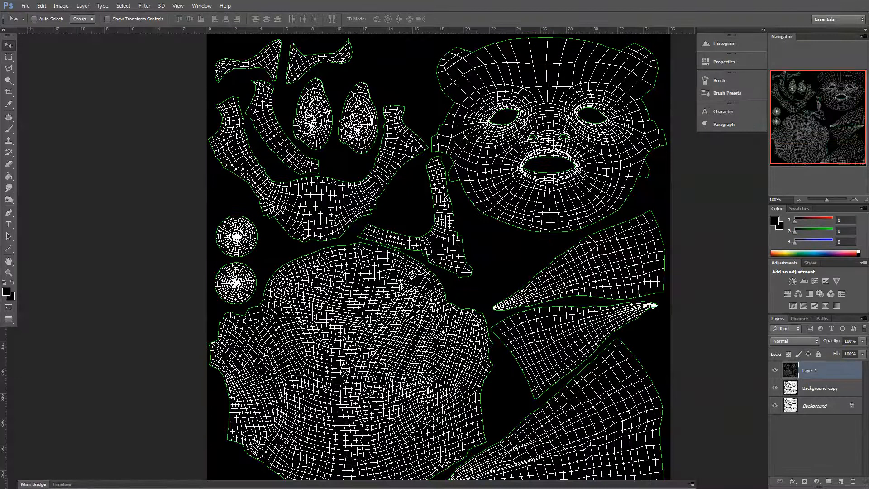
left_click_drag(560, 244, 472, 272)
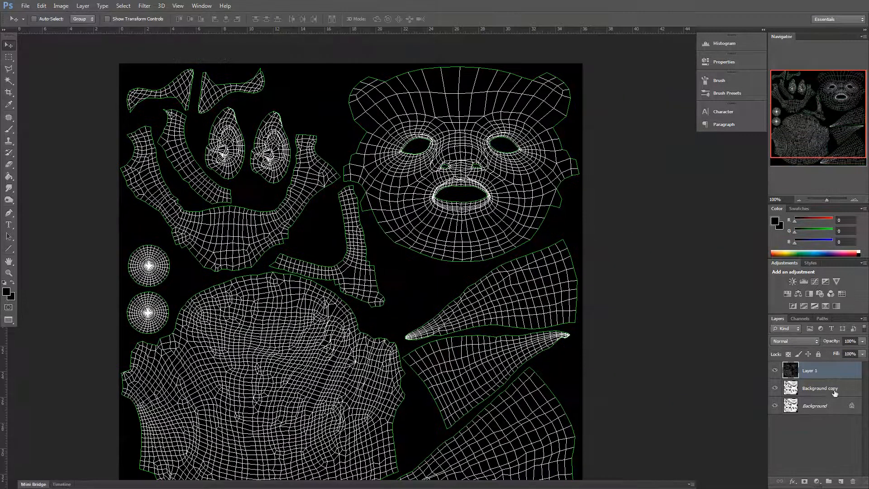
Try the Multiply, Overlay and Darken blend modes on the wireframe layer
left_click(780, 342)
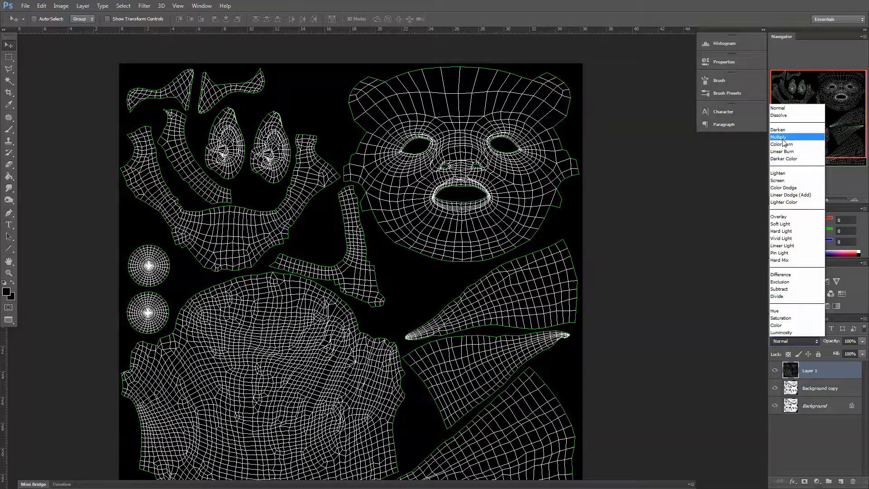
left_click(779, 137)
left_click(797, 342)
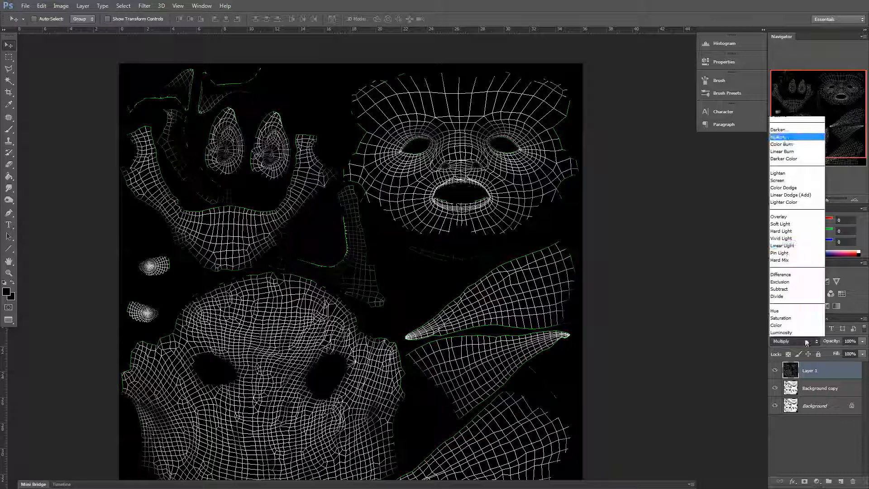
left_click(787, 219)
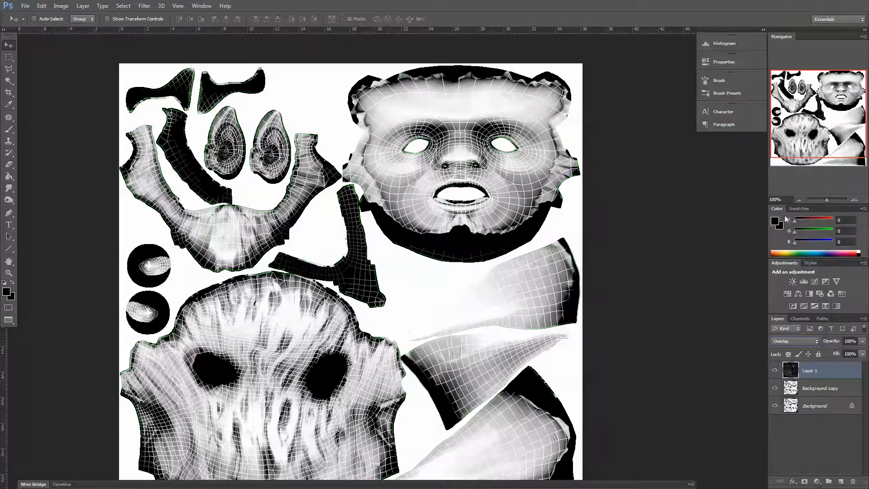
left_click(803, 342)
left_click(785, 130)
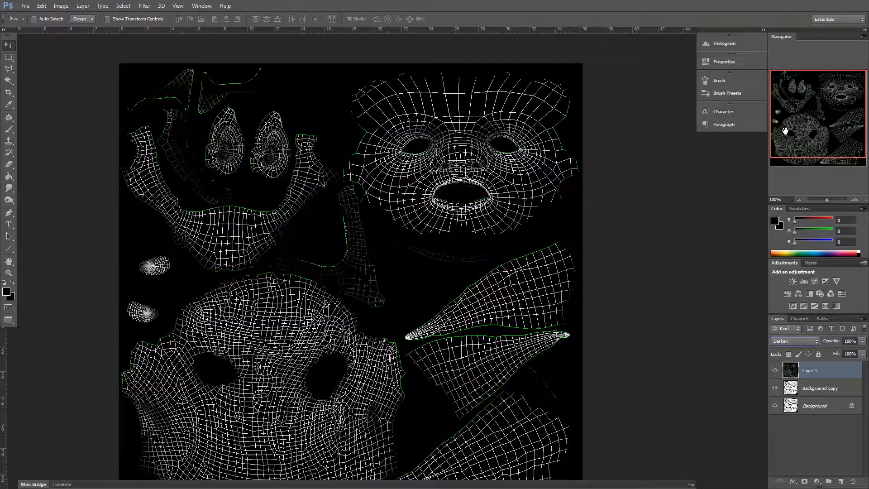
Set the wireframe layer's blend mode to Screen and reduce its fill to 52%
key("Down")
key("Down")
key("Down")
key("Down")
key("Down")
key("Down")
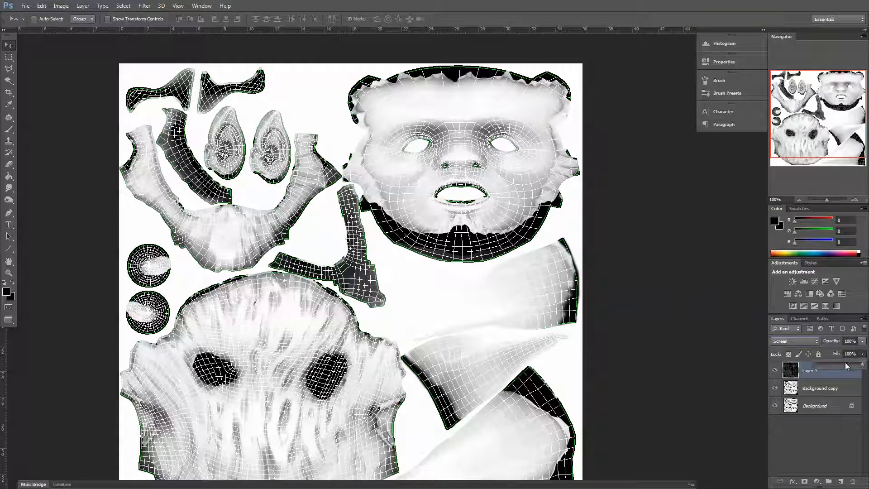
left_click_drag(841, 363, 837, 363)
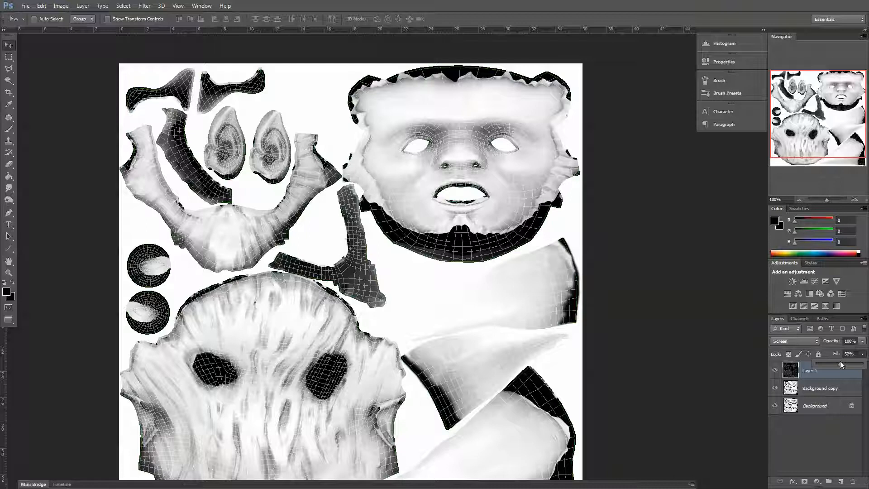
Examine at 200% how the wireframe lines up with the baked face, ears, beard and black gaps in the occlusion texture
left_click(852, 202)
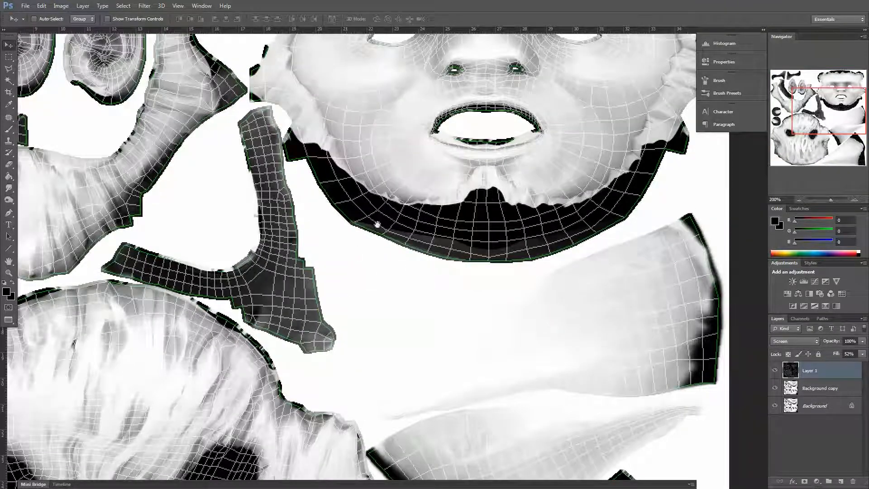
left_click_drag(373, 210, 399, 260)
left_click_drag(545, 289, 496, 304)
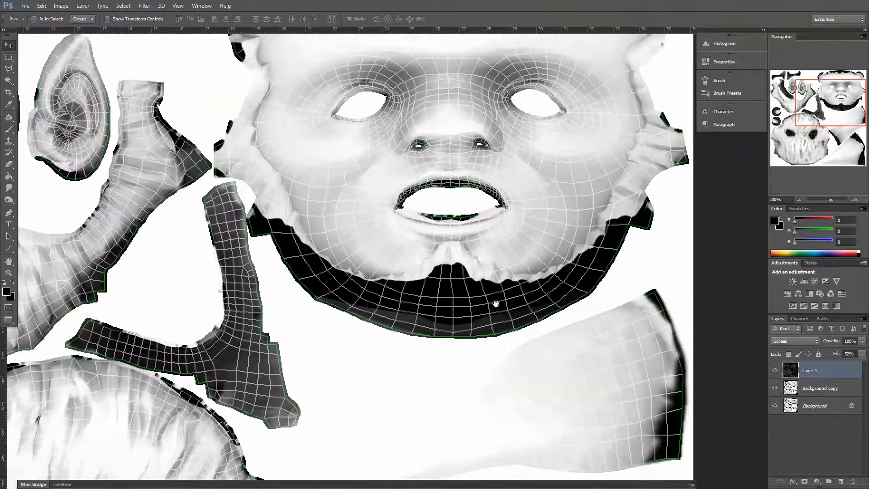
left_click_drag(349, 287, 528, 267)
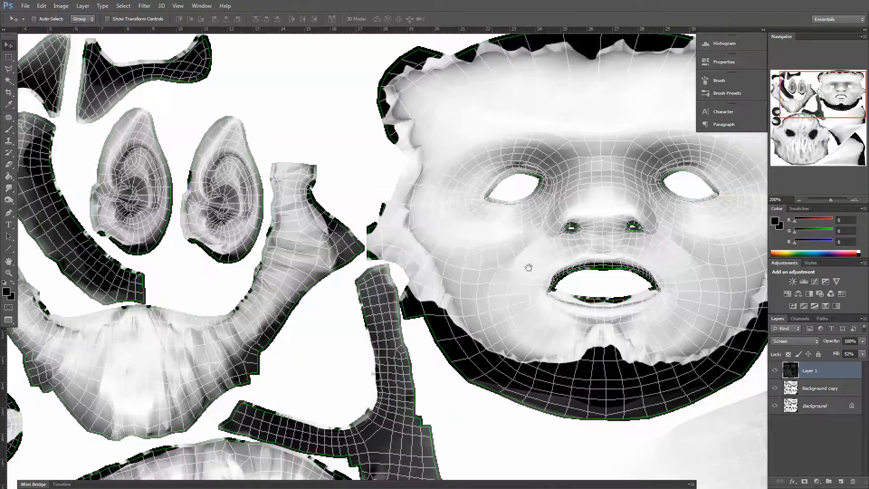
mouse_move(590, 296)
left_mouse_down()
mouse_move(502, 355)
mouse_move(554, 303)
left_mouse_up()
left_click_drag(489, 355, 576, 251)
left_click_drag(338, 324, 468, 322)
left_click_drag(553, 291, 340, 380)
left_click_drag(537, 246, 529, 263)
left_click_drag(406, 147, 406, 177)
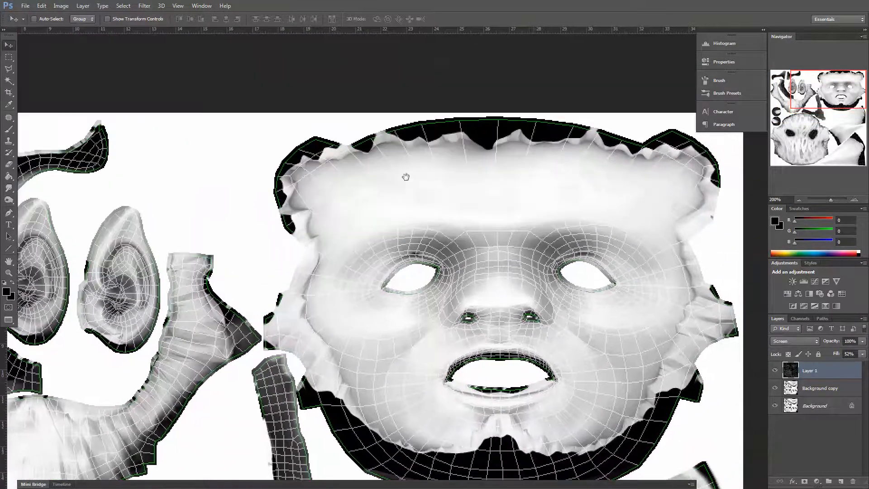
Smudge the jagged upper forehead edge on the Background copy layer with a brush of about 50 pixels, and hide the wireframe layer
left_click(853, 200)
scroll(319, 164, "up", 3)
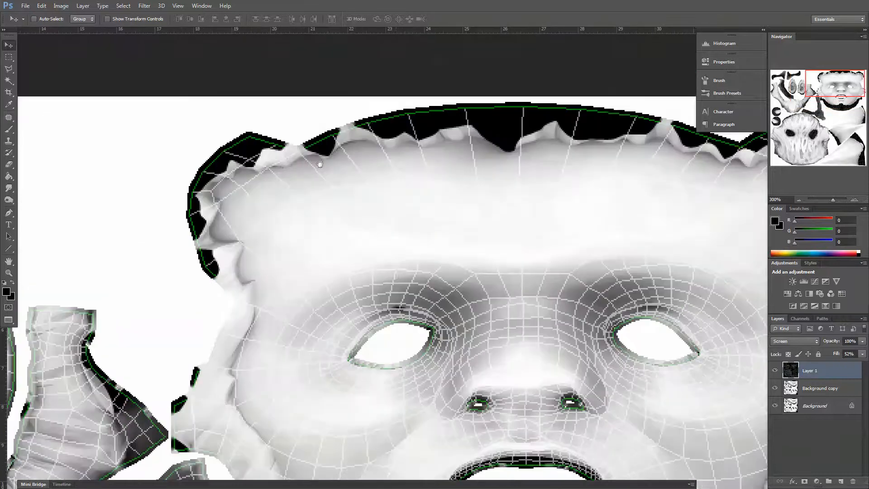
left_click(810, 389)
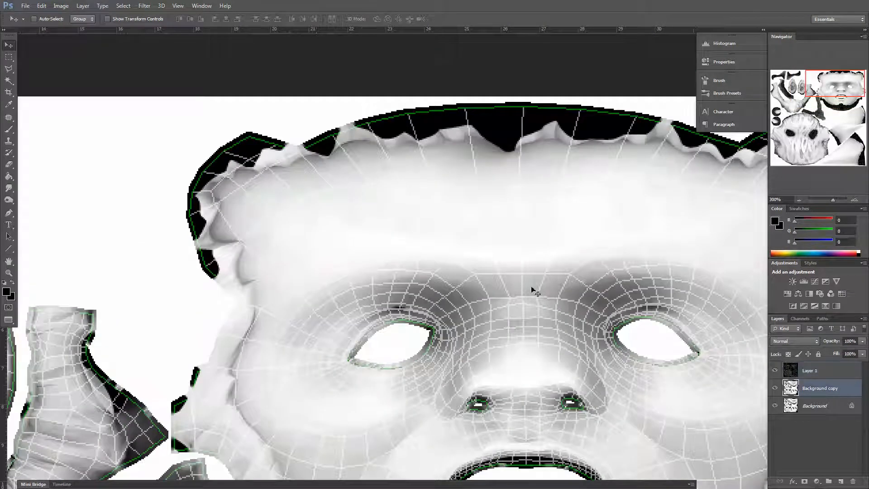
left_click(7, 189)
key("bracketright")
key("bracketright")
key("bracketright")
key("bracketright")
key("bracketright")
key("bracketright")
key("bracketright")
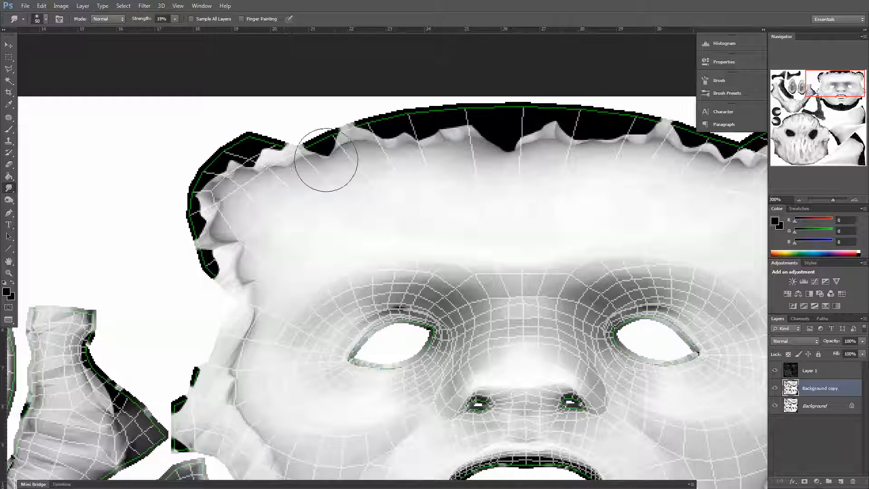
mouse_move(337, 131)
left_mouse_down()
mouse_move(320, 130)
mouse_move(287, 164)
mouse_move(232, 171)
mouse_move(392, 142)
mouse_move(428, 150)
mouse_move(453, 136)
mouse_move(382, 135)
mouse_move(509, 128)
mouse_move(501, 136)
mouse_move(553, 146)
mouse_move(584, 135)
mouse_move(621, 151)
mouse_move(498, 164)
mouse_move(550, 143)
mouse_move(568, 158)
mouse_move(508, 155)
mouse_move(600, 165)
mouse_move(624, 179)
mouse_move(683, 172)
mouse_move(670, 161)
mouse_move(606, 171)
mouse_move(532, 152)
mouse_move(556, 142)
left_mouse_up()
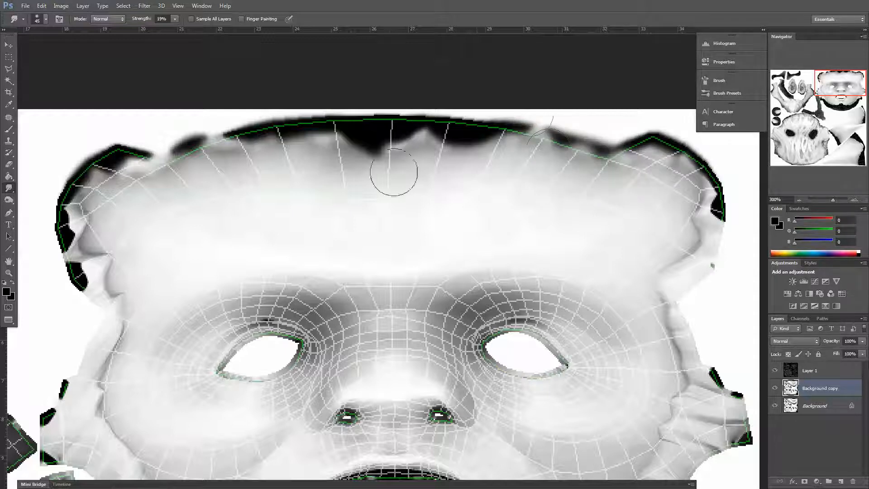
left_click(775, 370)
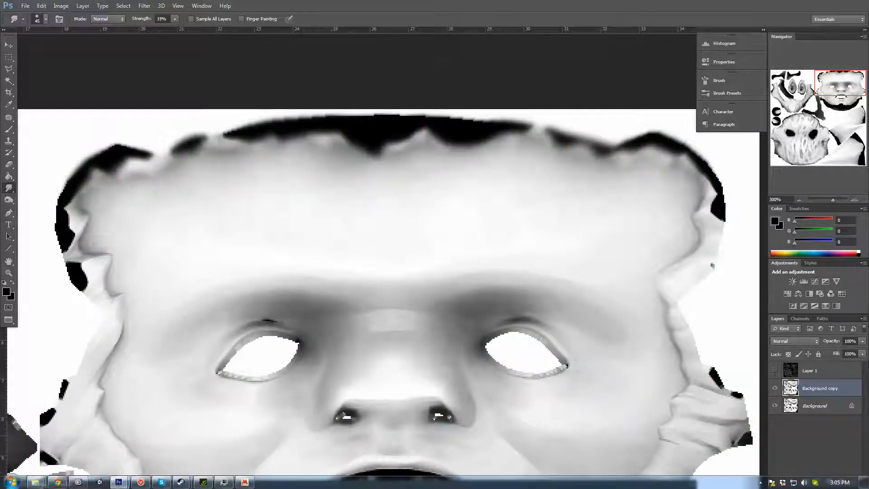
Switch to 3ds Max, close the rendered map and UV editor, and remove the Unwrap UVW modifier from the detached head
key("super")
left_click(77, 482)
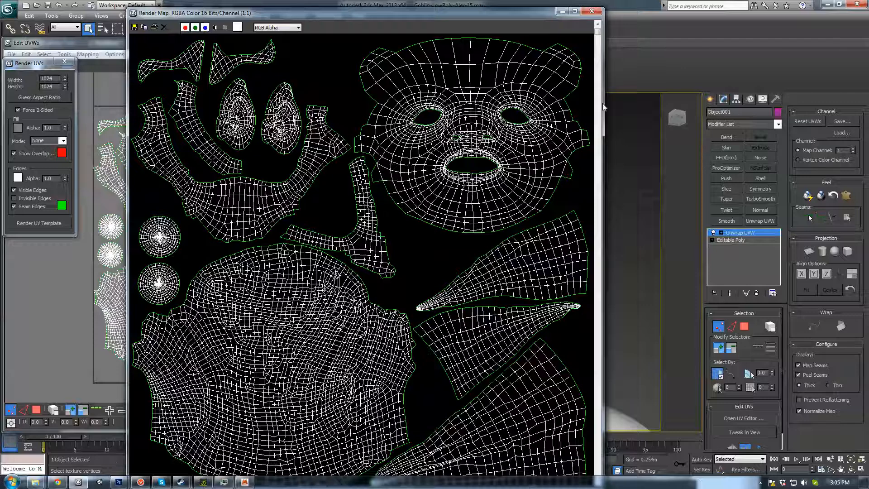
left_click(592, 11)
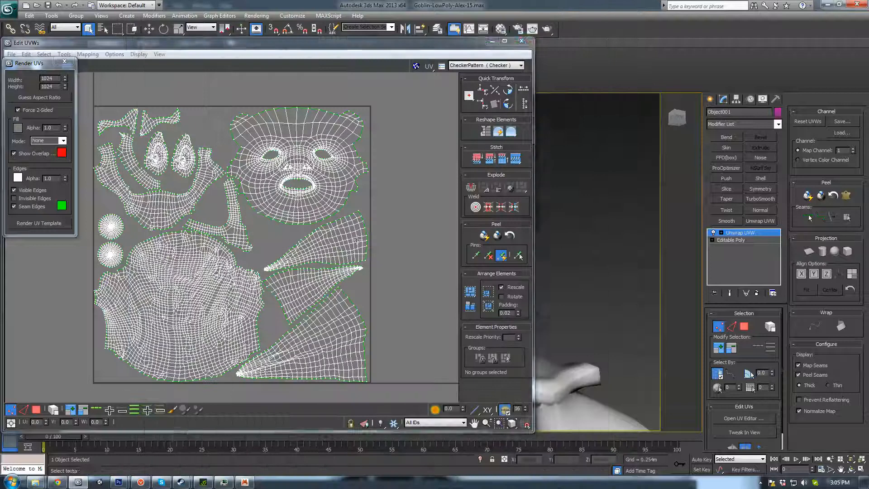
left_click(523, 42)
left_click(757, 293)
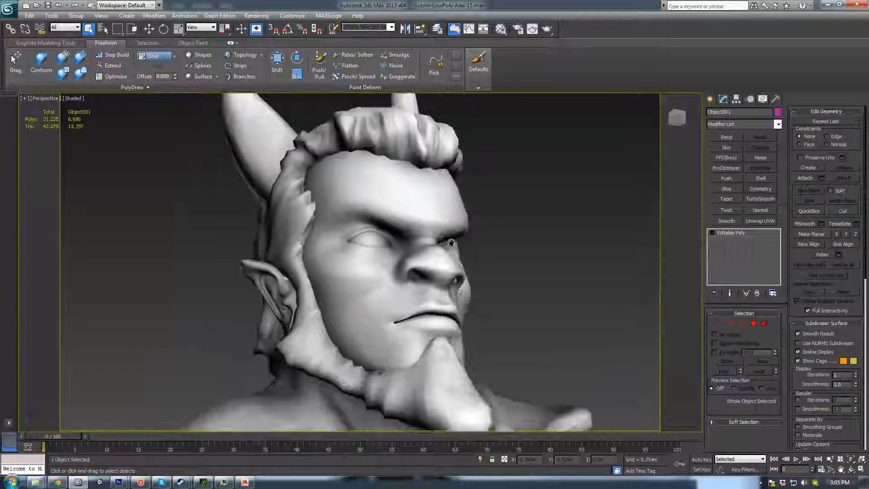
Render the goblin head from the side, framing the hairline, brow and ear
scroll(466, 286, "up", 5)
middle_click_drag(452, 242, 478, 315)
scroll(465, 282, "down", 6)
middle_click_drag(404, 346, 301, 312)
scroll(301, 312, "up", 4)
scroll(385, 297, "down", 1)
middle_click_drag(386, 297, 409, 293, "alt")
left_click(548, 30)
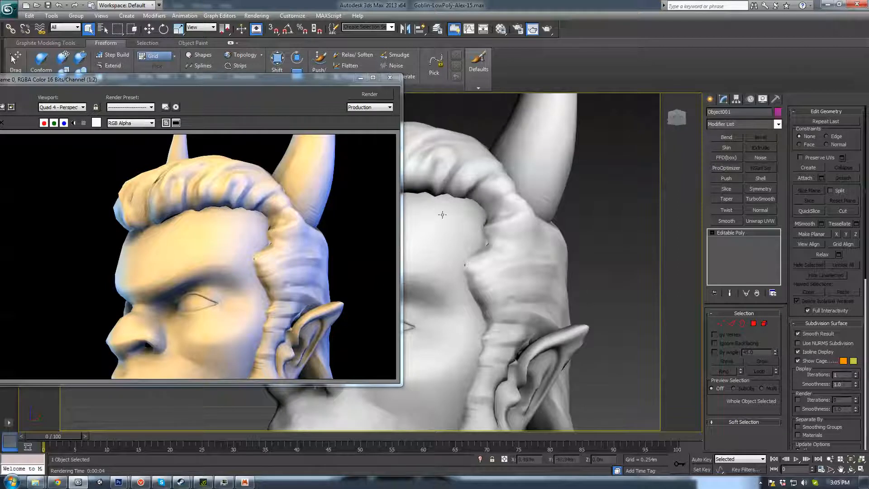
Render a closer view of the forehead and hairline from the front
middle_click_drag(442, 215, 520, 228, "alt")
scroll(501, 236, "up", 5)
scroll(501, 236, "down", 2)
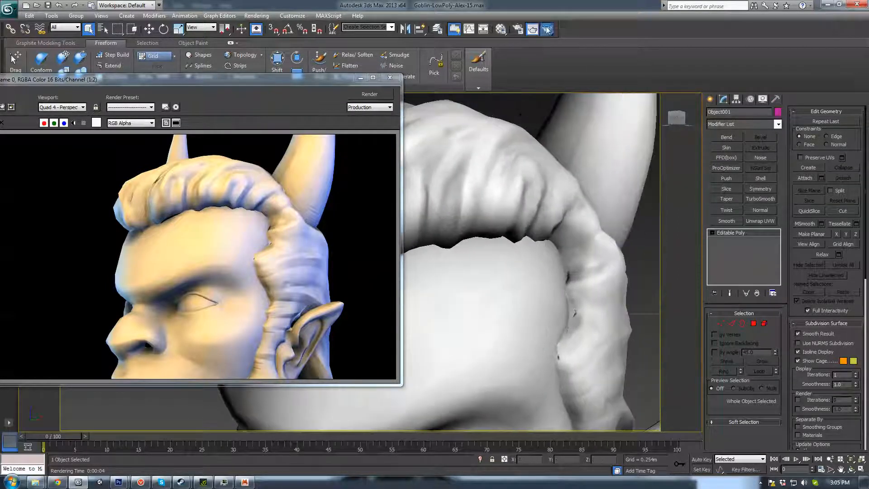
left_click(547, 29)
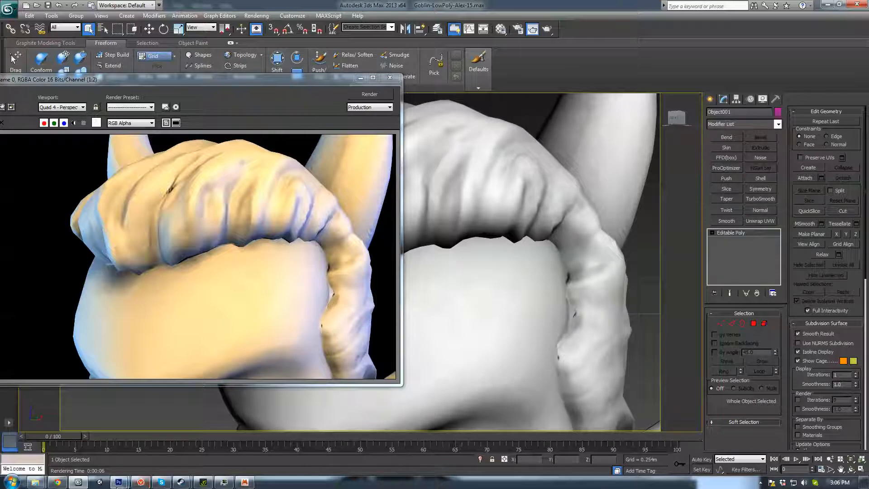
Switch to Photoshop, open GoblinHead-lrg_normals from the Desktop and show it in full-screen view
mouse_move(119, 481)
left_click(217, 446)
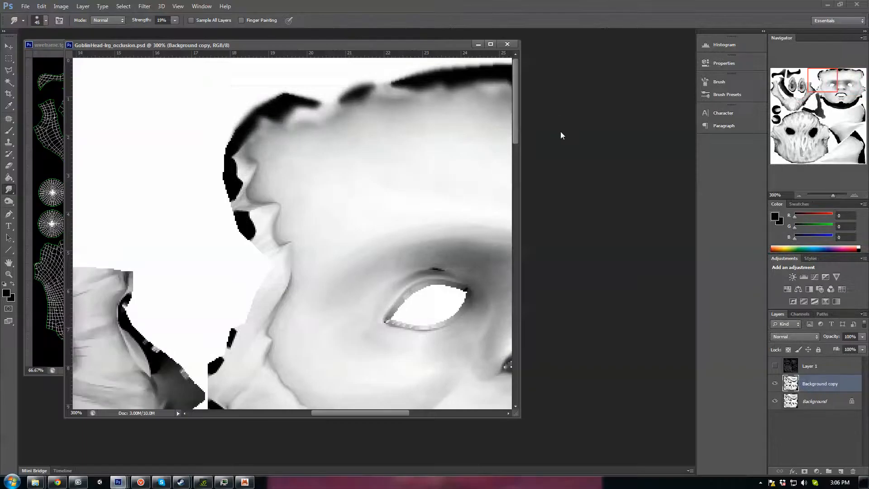
key("ctrl+o")
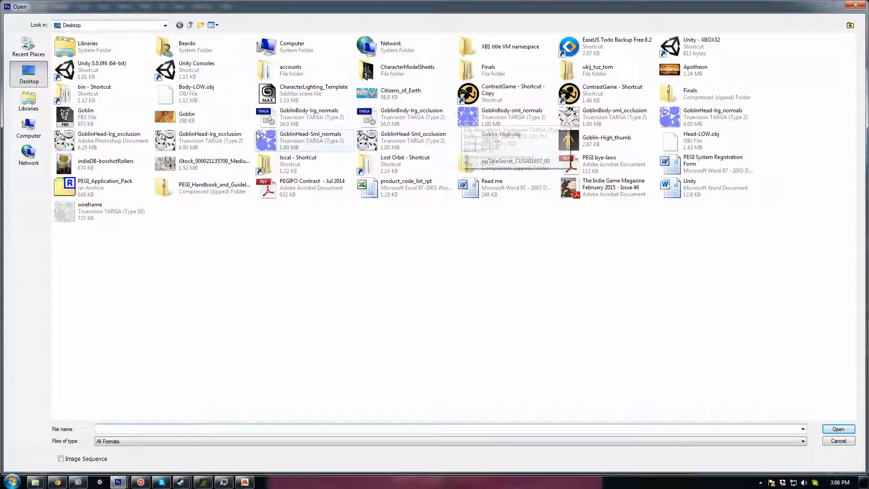
double_click(671, 129)
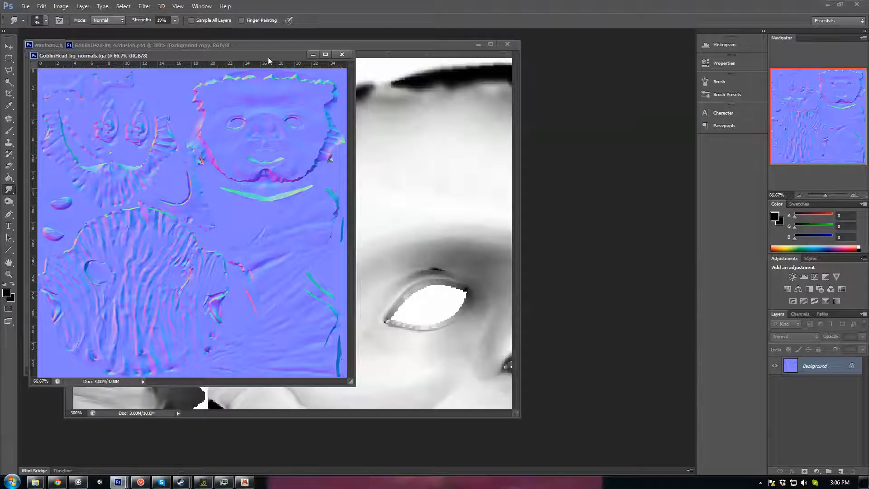
left_click_drag(269, 58, 332, 100)
key("f")
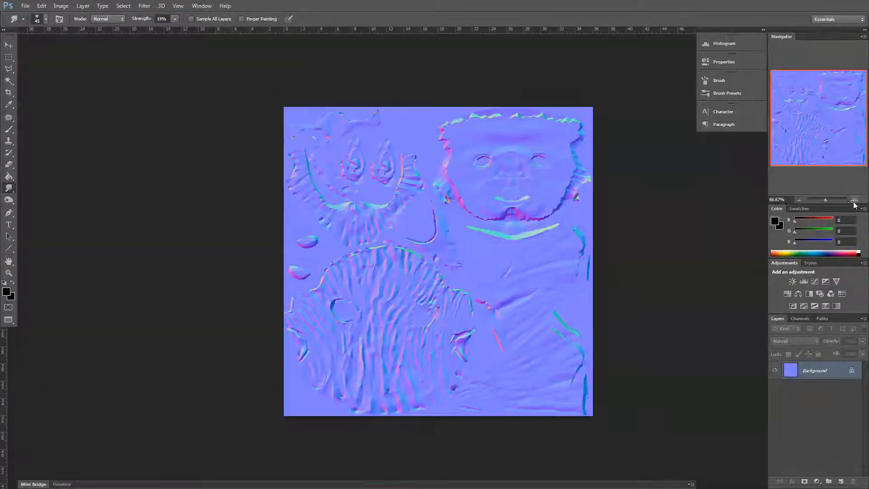
Duplicate the normal map's Background layer and smudge the jagged edge along the top of the face's forehead
left_click(855, 200)
left_click(855, 199)
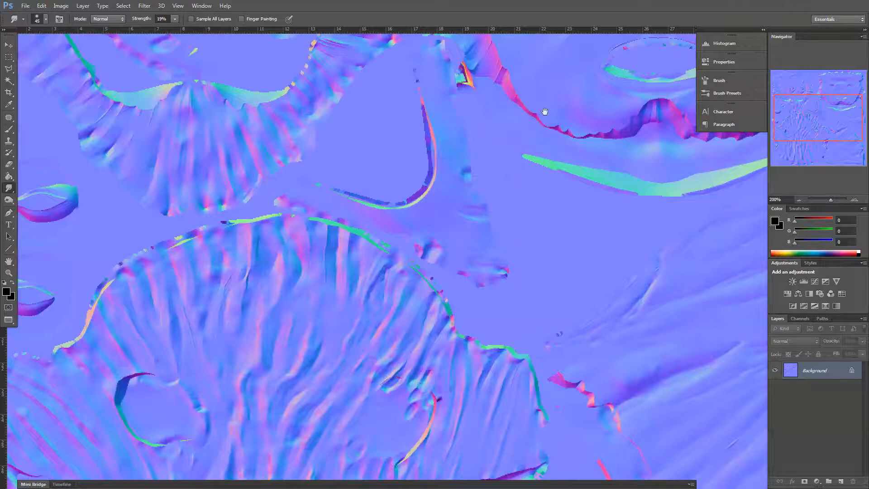
left_click_drag(545, 112, 316, 214)
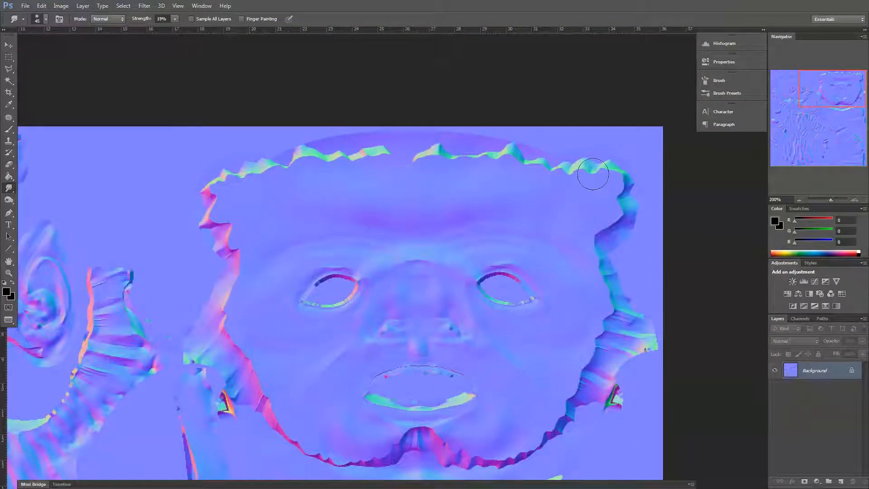
mouse_move(797, 370)
left_mouse_down()
mouse_move(826, 481)
mouse_move(840, 481)
left_mouse_up()
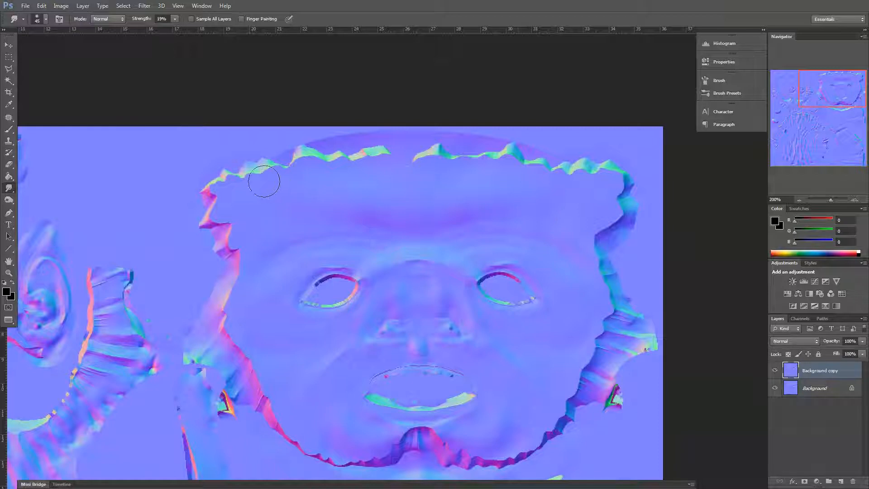
mouse_move(251, 177)
left_mouse_down()
mouse_move(223, 163)
mouse_move(236, 170)
mouse_move(352, 153)
mouse_move(453, 155)
mouse_move(403, 166)
left_mouse_up()
mouse_move(490, 145)
left_mouse_down()
mouse_move(597, 174)
mouse_move(481, 159)
left_mouse_up()
mouse_move(289, 180)
left_mouse_down()
mouse_move(276, 168)
mouse_move(338, 159)
left_mouse_up()
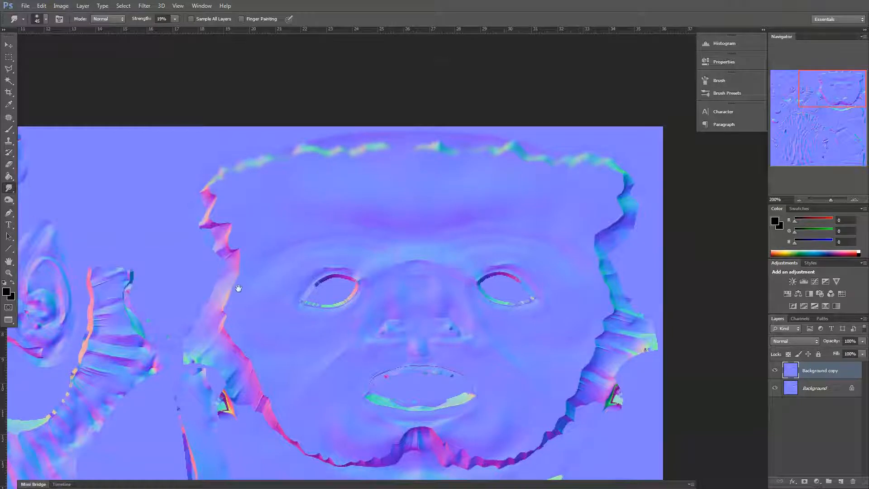
Smudge the stray streaks around the smooth patch in the right half of the hair shell with a much smaller brush
left_click_drag(239, 288, 444, 190)
left_click_drag(380, 290, 471, 169)
mouse_move(434, 274)
left_mouse_down()
mouse_move(427, 116)
mouse_move(408, 219)
left_mouse_up()
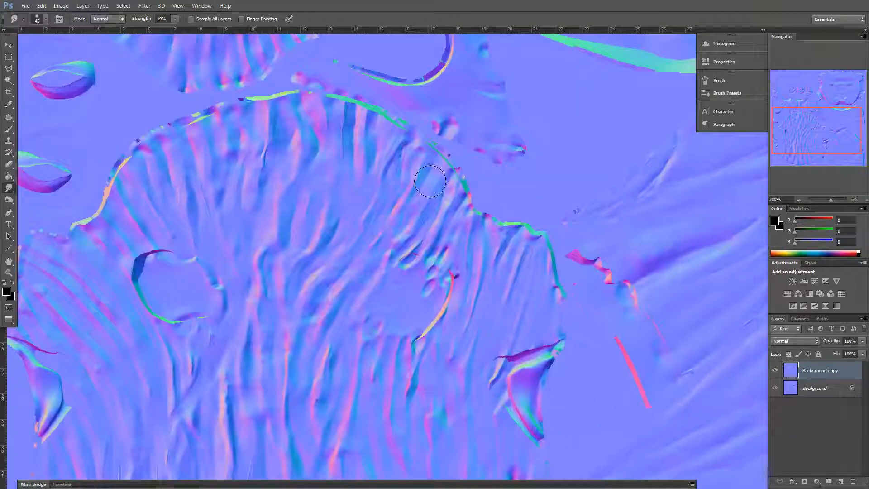
left_click(855, 199)
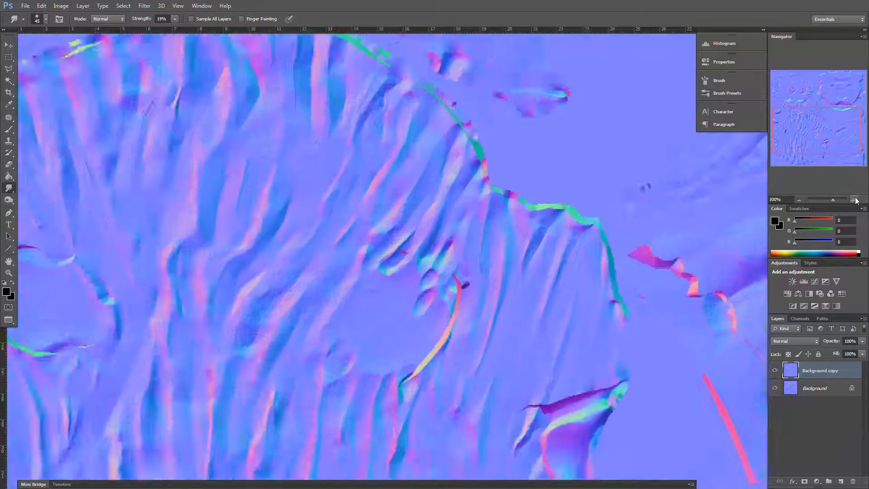
left_click(854, 200)
left_click_drag(448, 397, 589, 339)
left_click_drag(262, 323, 326, 284)
left_click_drag(620, 316, 414, 316)
left_click_drag(477, 317, 455, 322)
left_click_drag(411, 246, 401, 260)
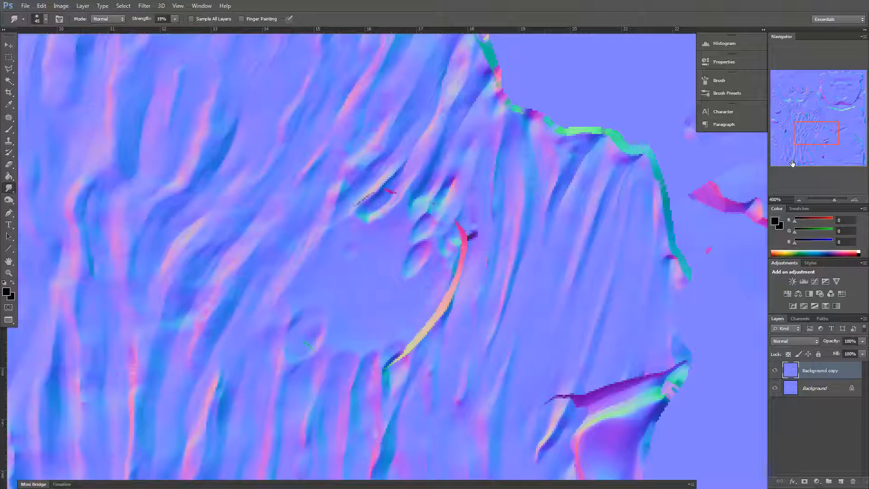
left_click(855, 199)
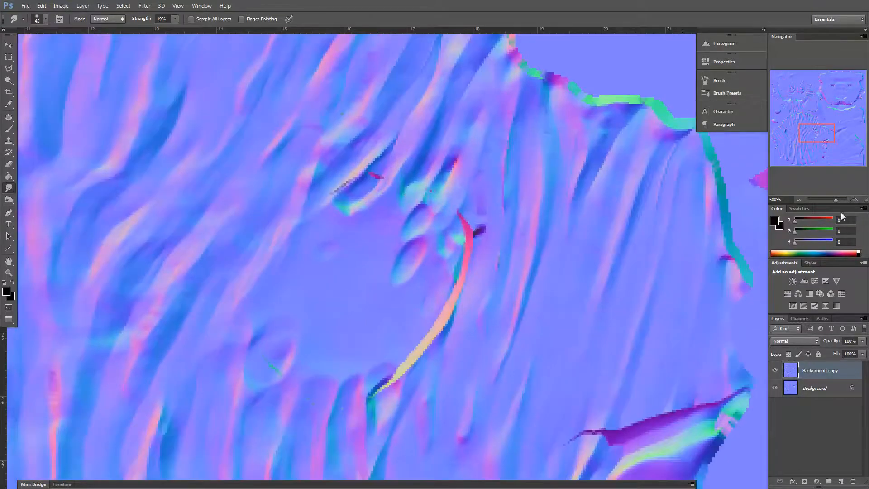
left_click(854, 200)
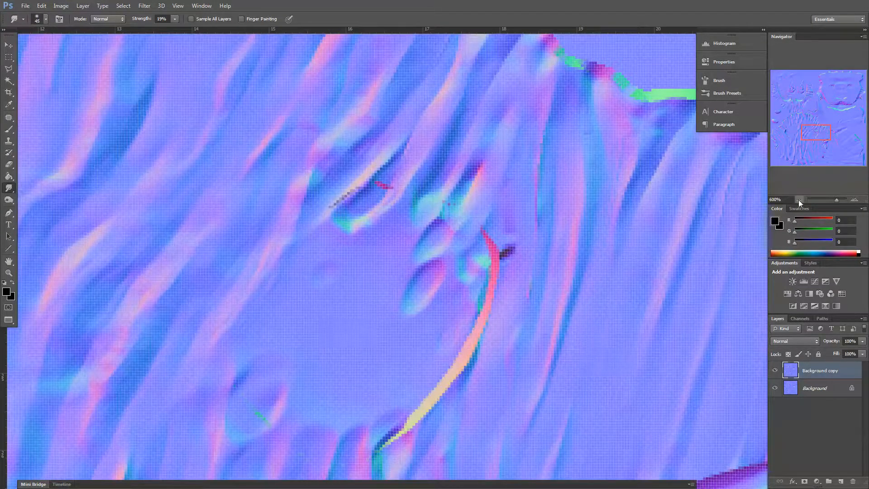
left_click(799, 200)
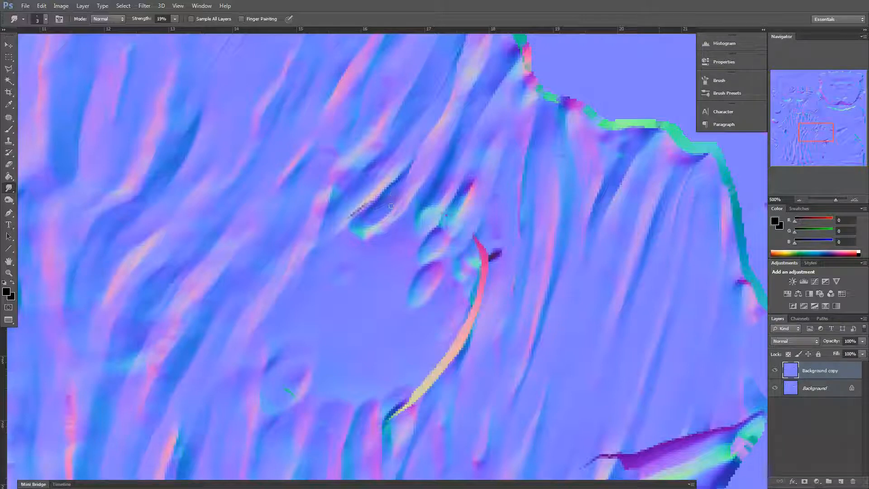
left_click_drag(370, 198, 353, 215)
key("bracketright")
key("bracketright")
left_click_drag(276, 388, 278, 371)
Smudge the hard green rim along the lower edge of the smooth patch in the left half of the hair shell
left_click_drag(340, 318, 520, 357)
left_click_drag(301, 324, 530, 322)
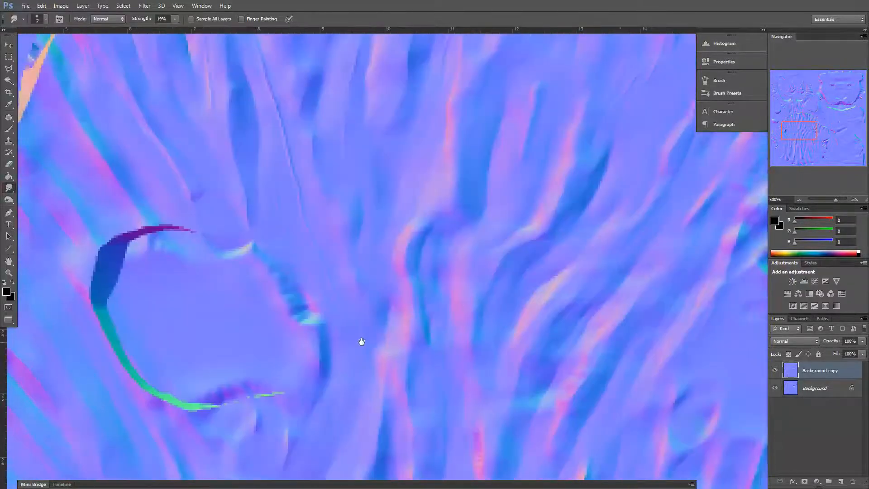
left_click_drag(361, 341, 485, 306)
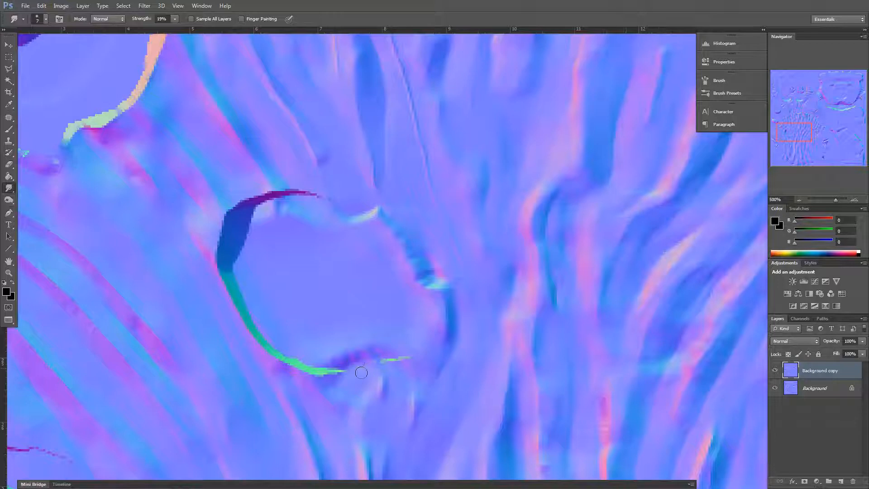
mouse_move(386, 365)
left_mouse_down()
mouse_move(401, 349)
mouse_move(410, 357)
left_mouse_up()
mouse_move(297, 355)
left_mouse_down()
mouse_move(311, 379)
mouse_move(311, 362)
mouse_move(329, 380)
mouse_move(339, 365)
mouse_move(324, 376)
mouse_move(320, 352)
mouse_move(318, 370)
mouse_move(295, 351)
mouse_move(325, 381)
left_mouse_up()
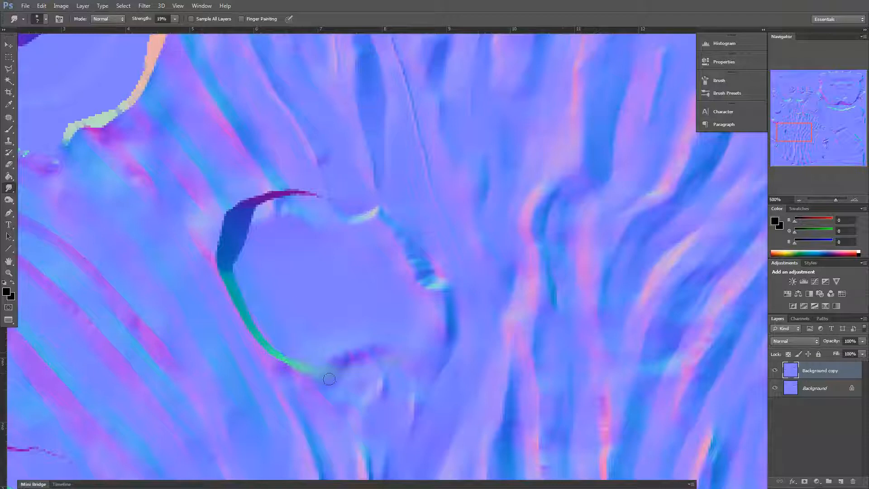
left_click_drag(256, 348, 256, 337)
Soften the dark blue and purple rim along the upper-left edge of the same smooth patch with the Smudge tool
mouse_move(246, 249)
left_mouse_down()
mouse_move(214, 249)
mouse_move(225, 223)
mouse_move(220, 234)
mouse_move(236, 220)
mouse_move(233, 190)
mouse_move(240, 207)
mouse_move(239, 190)
mouse_move(249, 206)
mouse_move(243, 237)
left_mouse_up()
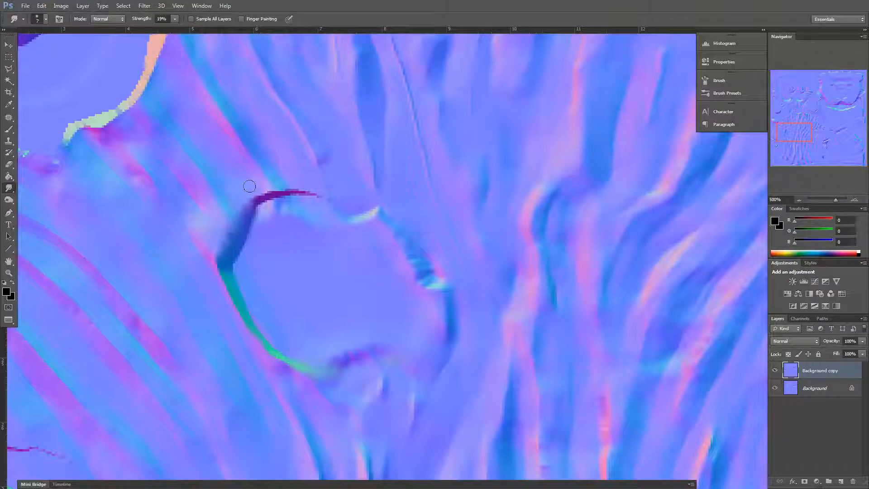
mouse_move(250, 186)
left_mouse_down()
mouse_move(255, 209)
mouse_move(271, 213)
mouse_move(271, 185)
mouse_move(269, 220)
mouse_move(252, 205)
mouse_move(308, 204)
mouse_move(298, 192)
left_mouse_up()
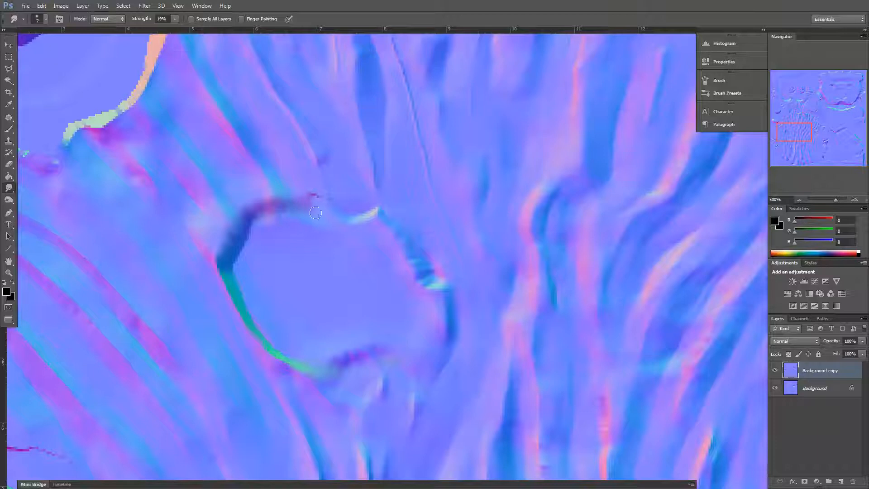
left_click_drag(307, 188, 337, 203)
left_click_drag(215, 254, 232, 271)
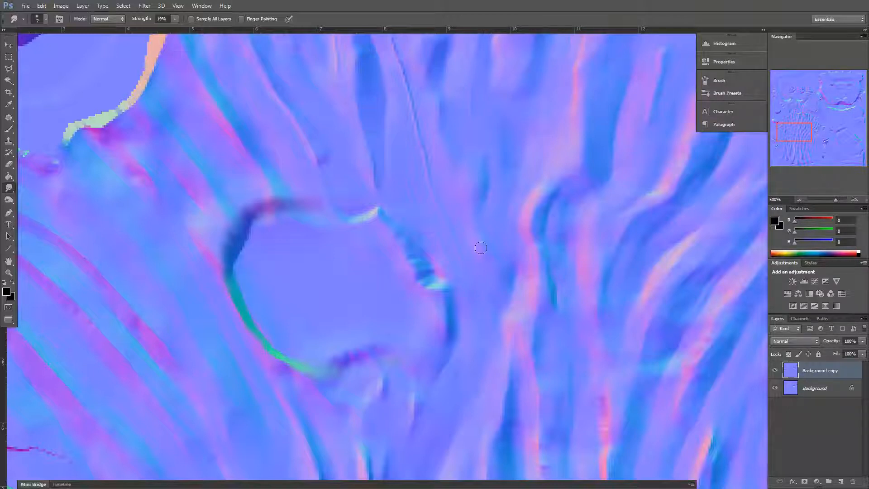
Flatten the normal map into a single layer and return the documents to windowed view
left_click(863, 319)
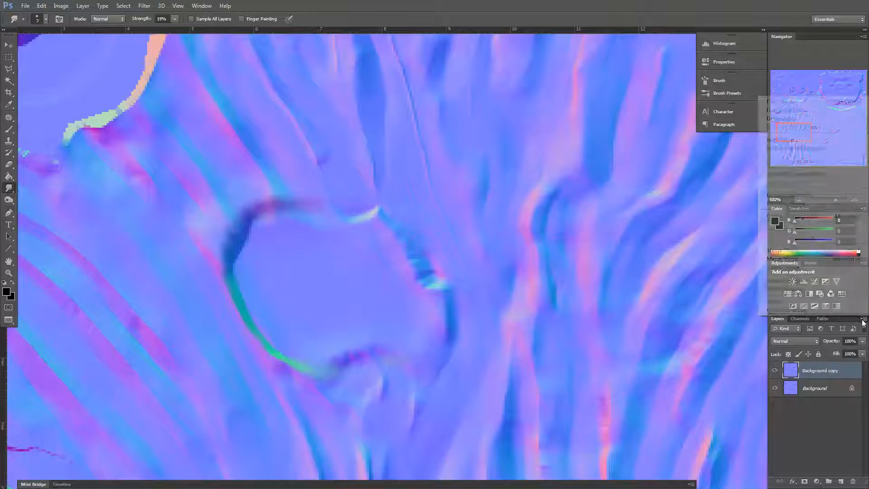
left_click(793, 267)
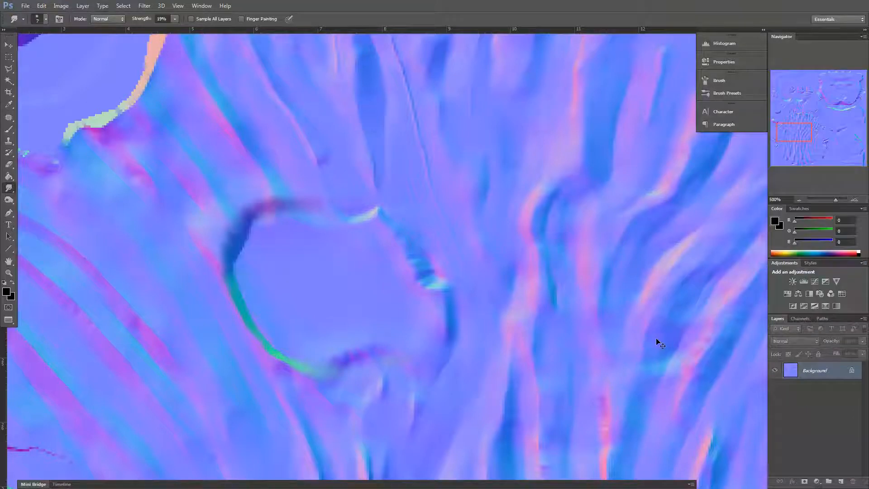
key("f")
key("f")
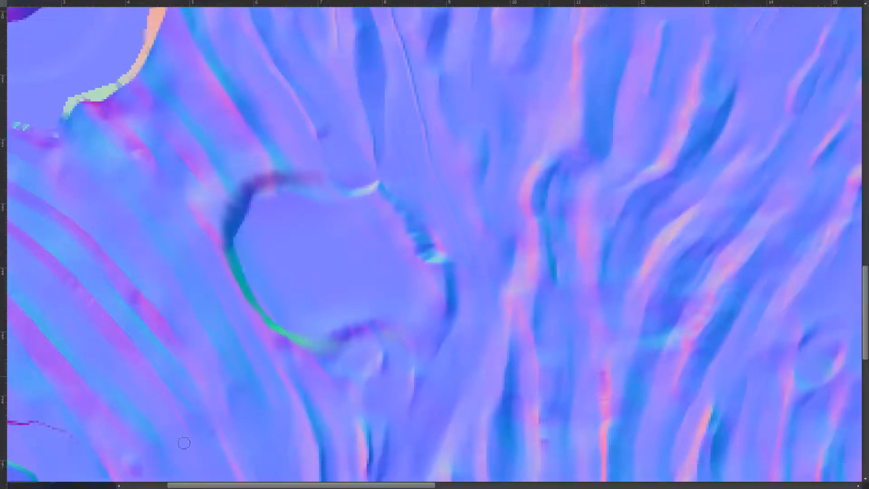
Switch to 3ds Max, re-render the hairline view, check the Head material's bitmap and close the editor and render window
left_click(79, 482)
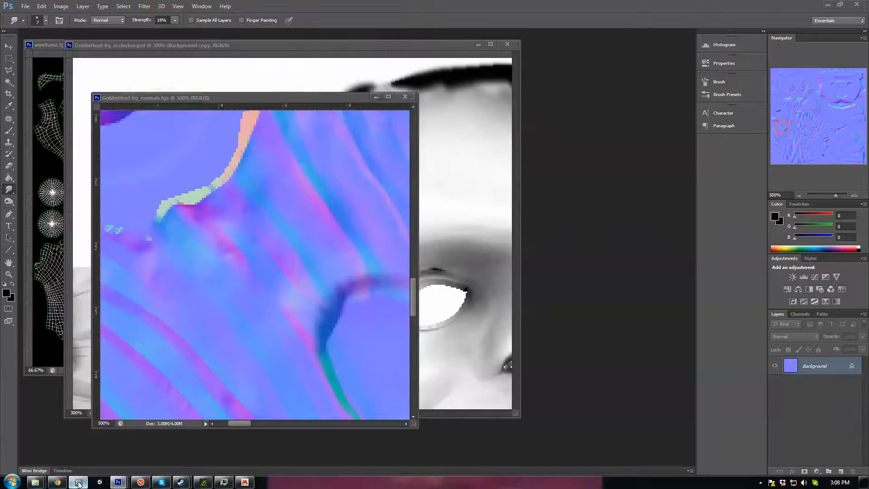
left_click(546, 29)
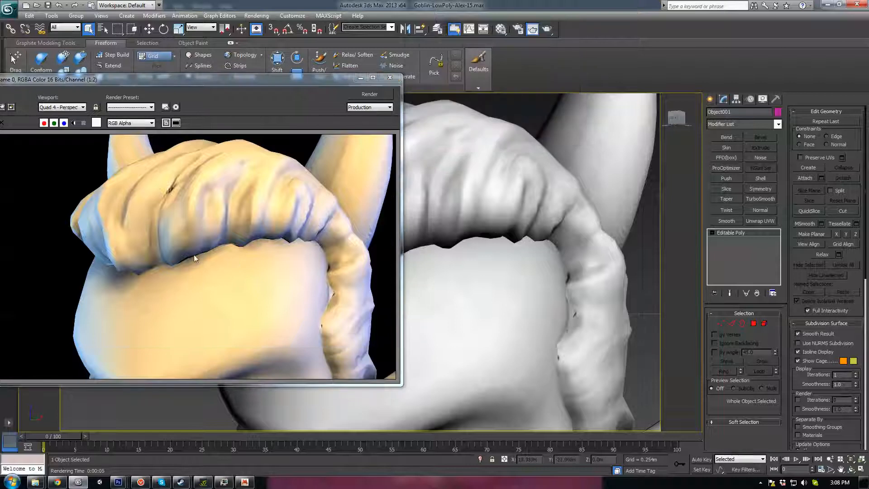
key("m")
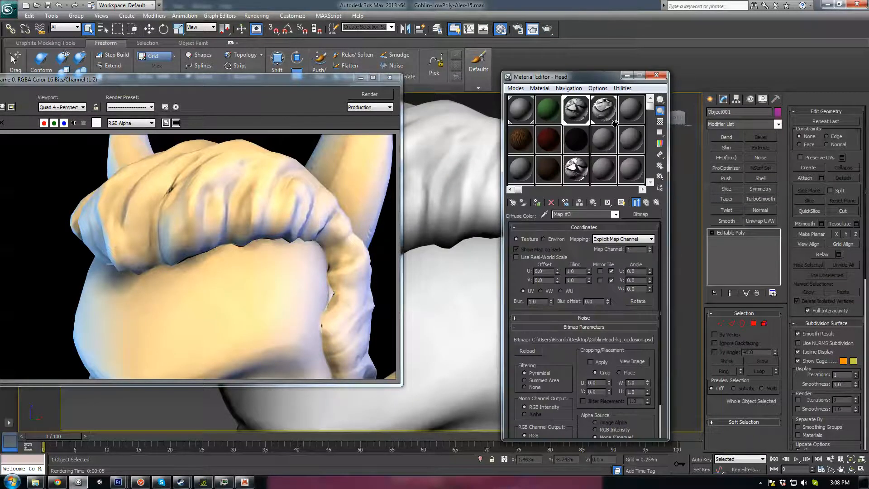
left_click(647, 202)
left_click_drag(585, 81, 868, 79)
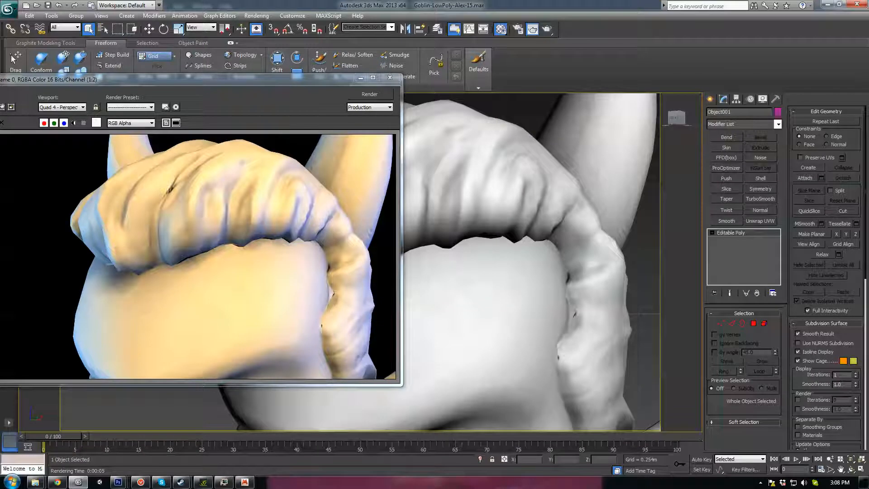
key("m")
left_click(390, 78)
Examine the goblin's hairline, face and beard at different distances and angles, ending on a front view of the head
middle_click_drag(498, 311, 373, 240, "alt")
scroll(400, 277, "down", 3)
scroll(328, 263, "up", 5)
scroll(380, 260, "down", 5)
scroll(381, 261, "up", 5)
scroll(325, 254, "down", 6)
middle_click_drag(425, 364, 393, 362, "alt")
middle_click_drag(393, 362, 388, 313)
scroll(460, 385, "up", 6)
scroll(390, 355, "down", 8)
middle_click_drag(414, 375, 202, 324, "alt")
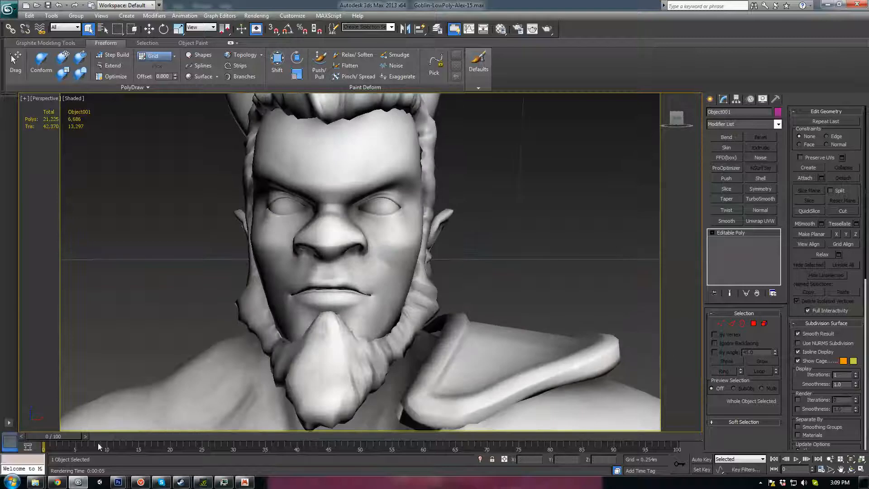
Switch to Photoshop, show GoblinHead-lrg_occlusion.psd full screen and smudge away the white specks in both nostrils on Background copy
left_click(118, 482)
left_click(284, 430)
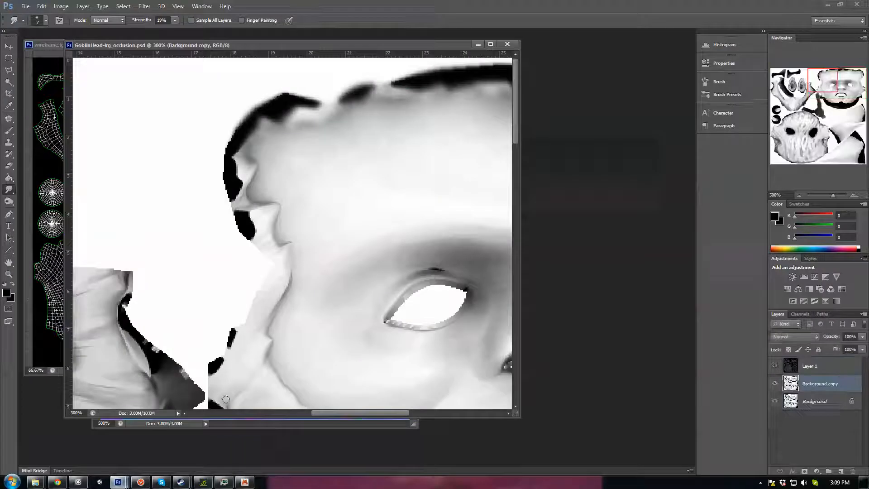
key("f")
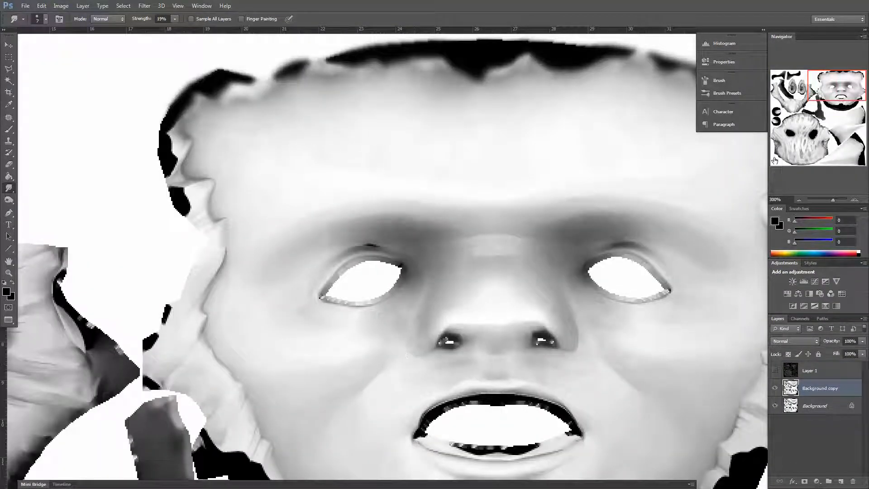
left_click_drag(501, 285, 477, 278)
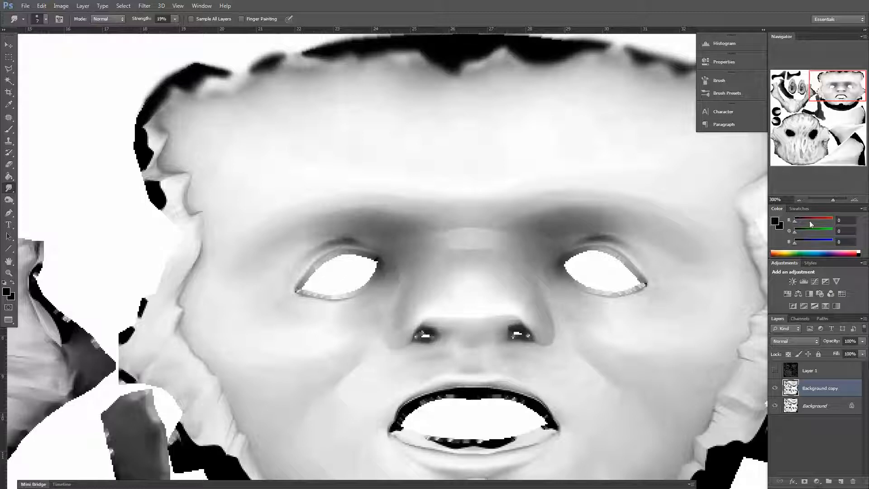
left_click(854, 199)
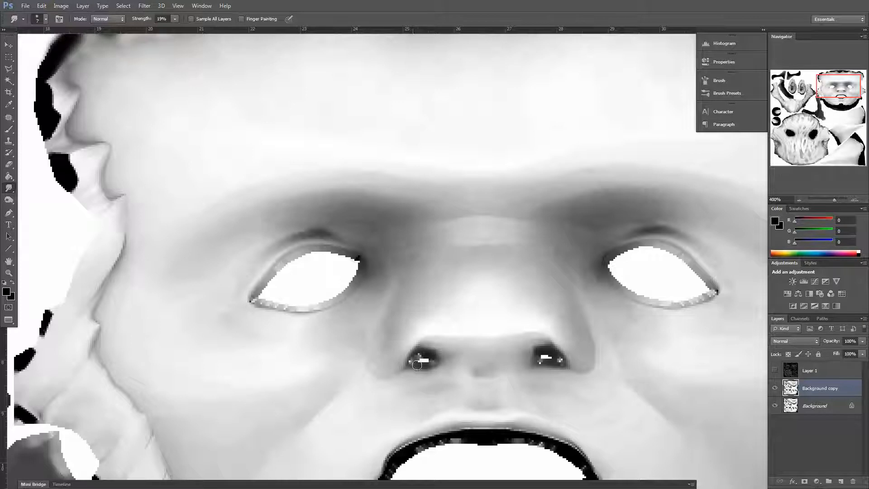
mouse_move(417, 353)
left_mouse_down()
mouse_move(423, 359)
mouse_move(410, 361)
mouse_move(428, 361)
left_mouse_up()
mouse_move(544, 357)
left_mouse_down()
mouse_move(556, 361)
mouse_move(547, 365)
mouse_move(553, 359)
left_mouse_up()
Add a new layer above Background copy and brush over the black artifacts inside the lower lip with sampled light greys, using a small brush
mouse_move(490, 395)
left_mouse_down()
mouse_move(455, 289)
mouse_move(472, 264)
left_mouse_up()
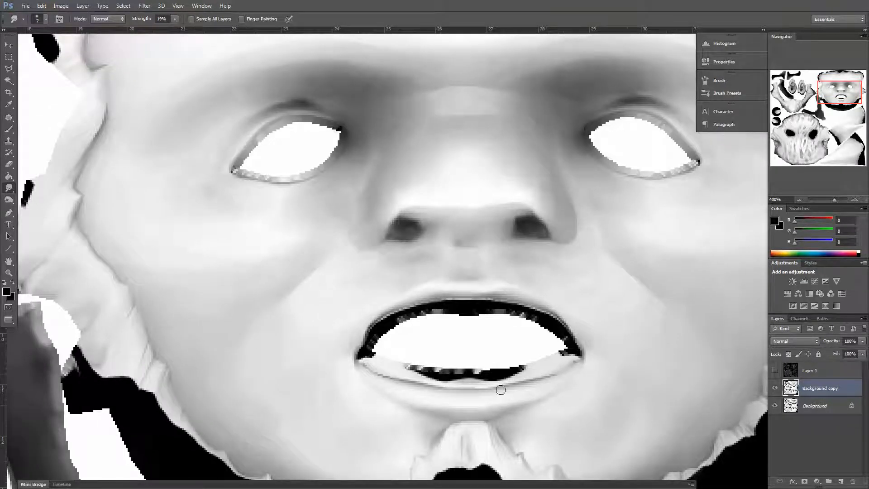
left_click(840, 480)
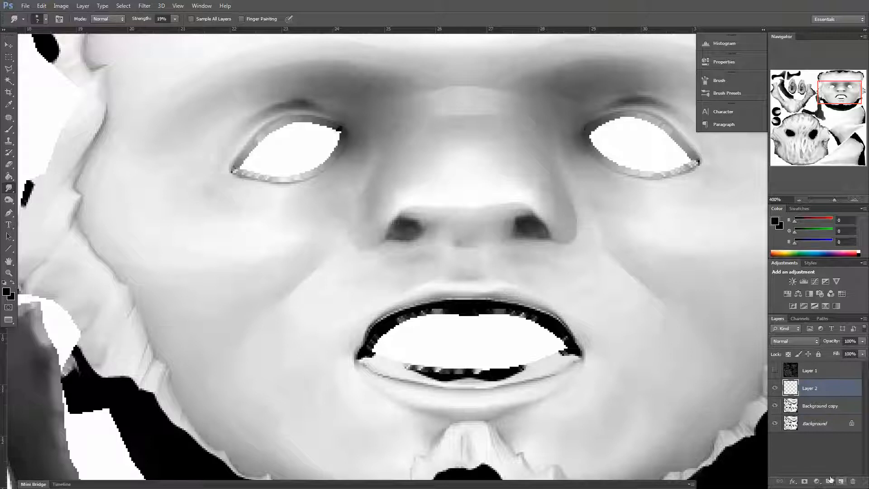
left_click(11, 129)
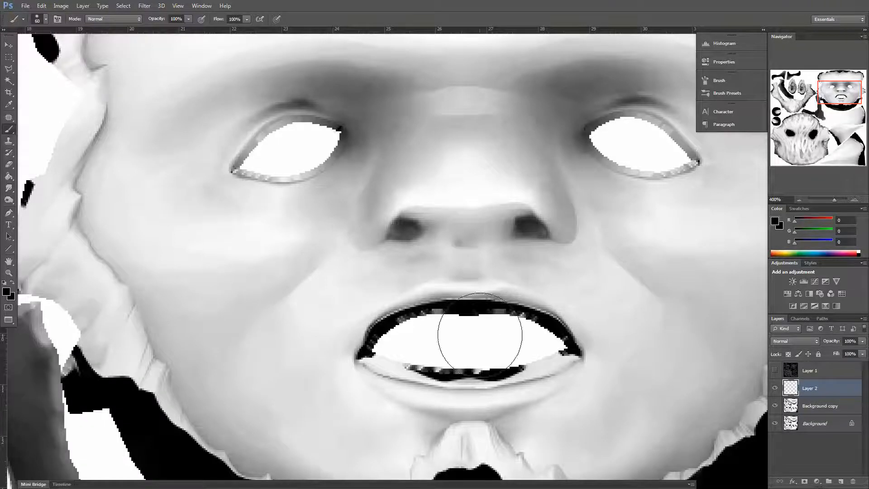
left_click(401, 369, "alt")
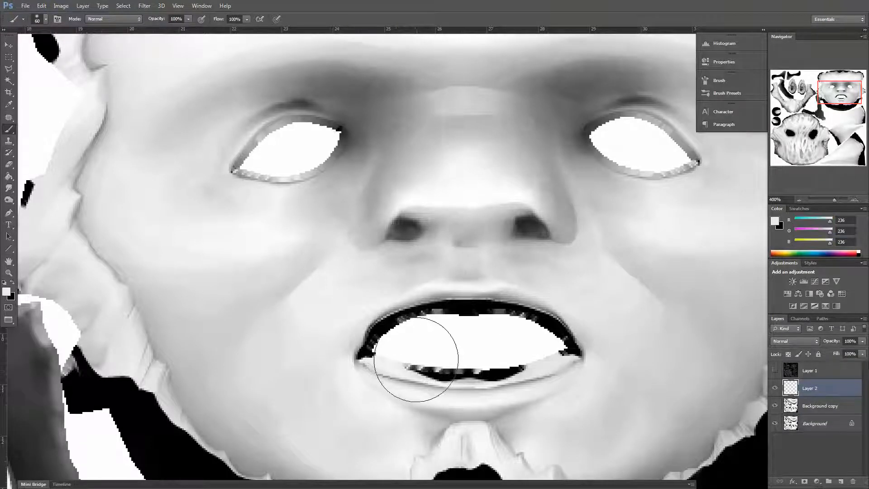
key("bracketleft")
key("bracketleft")
key("bracketleft")
key("bracketleft")
key("bracketleft")
key("bracketleft")
key("bracketleft")
mouse_move(407, 366)
left_mouse_down()
mouse_move(511, 372)
mouse_move(458, 383)
mouse_move(438, 376)
left_mouse_up()
left_click(540, 363, "alt")
left_click(519, 374, "alt")
left_click(520, 368, "alt")
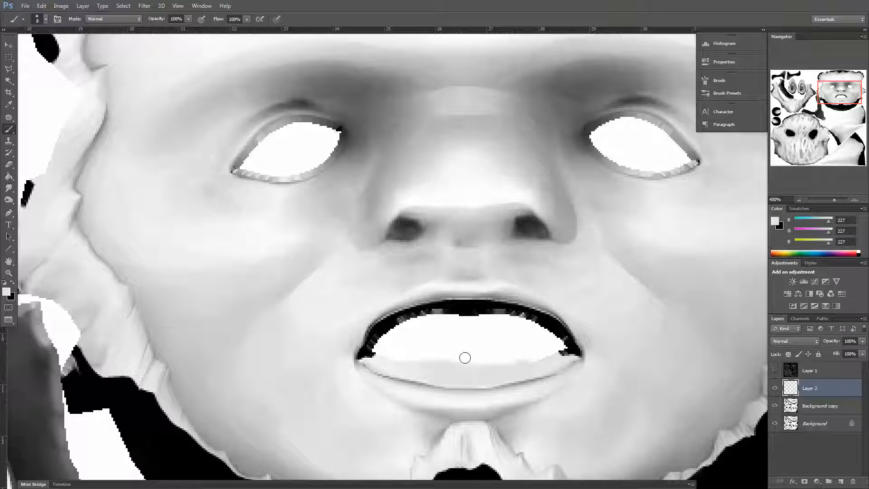
Paint over the black band inside the upper lip and the mouth corner on Layer 2 with greys sampled from the surrounding lip
left_click(384, 361, "alt")
mouse_move(379, 358)
left_mouse_down()
mouse_move(368, 345)
mouse_move(395, 330)
left_mouse_up()
left_click(442, 293, "alt")
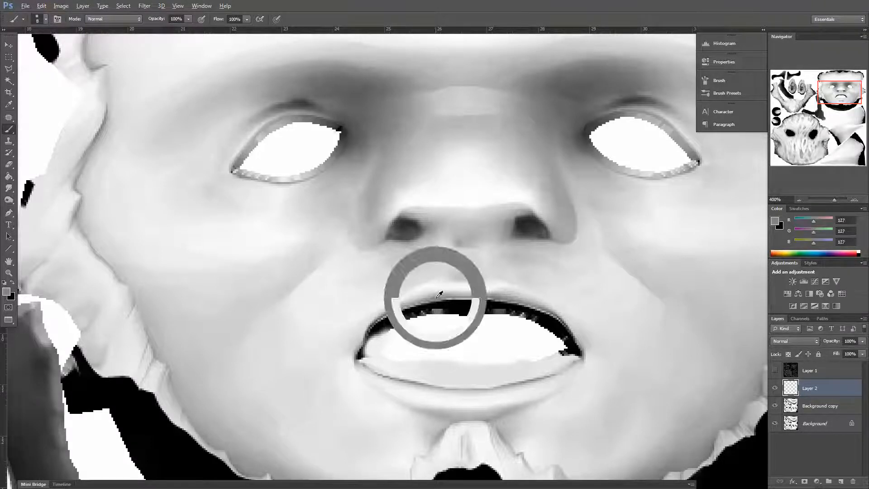
mouse_move(440, 295)
left_mouse_down()
mouse_move(427, 318)
mouse_move(494, 303)
mouse_move(479, 311)
mouse_move(523, 308)
mouse_move(512, 316)
mouse_move(529, 317)
mouse_move(536, 301)
left_mouse_up()
left_click_drag(541, 319, 567, 337)
left_click(565, 318, "alt")
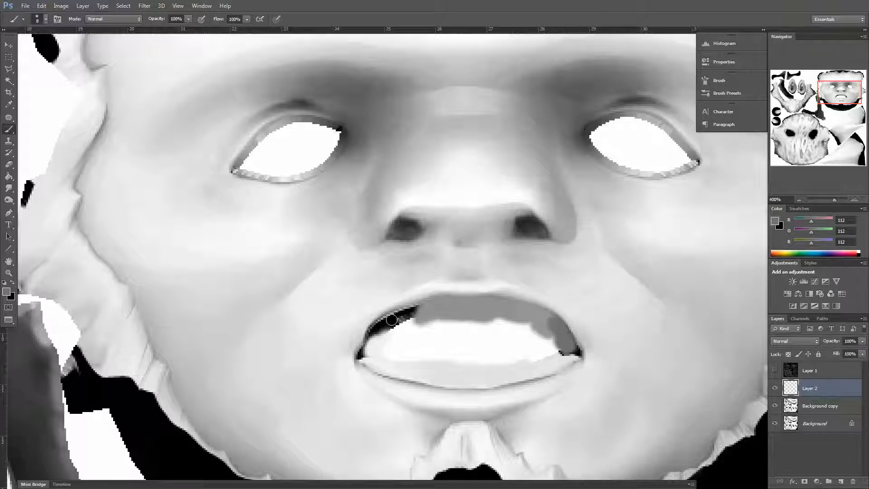
left_click(392, 307, "alt")
mouse_move(391, 311)
left_mouse_down()
mouse_move(377, 330)
mouse_move(412, 311)
mouse_move(402, 317)
left_mouse_up()
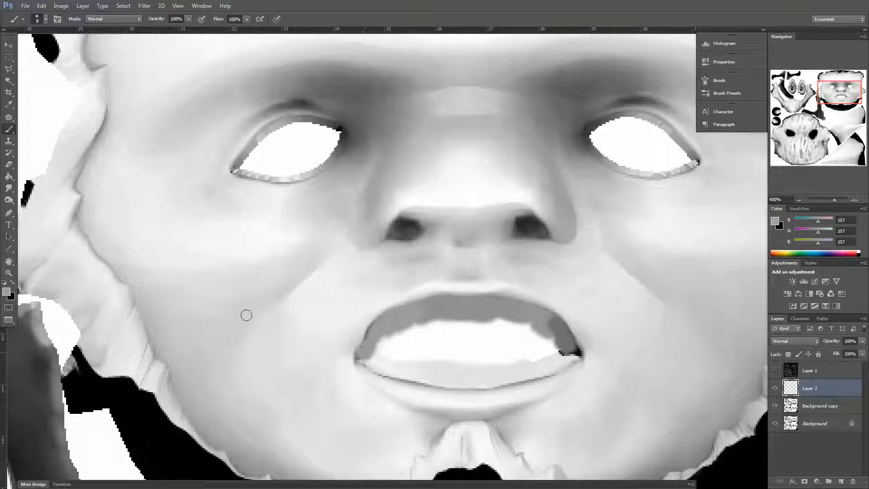
Smudge the painted edges of the upper and lower lips on Layer 2 at 19% strength to blend them
left_click(9, 188)
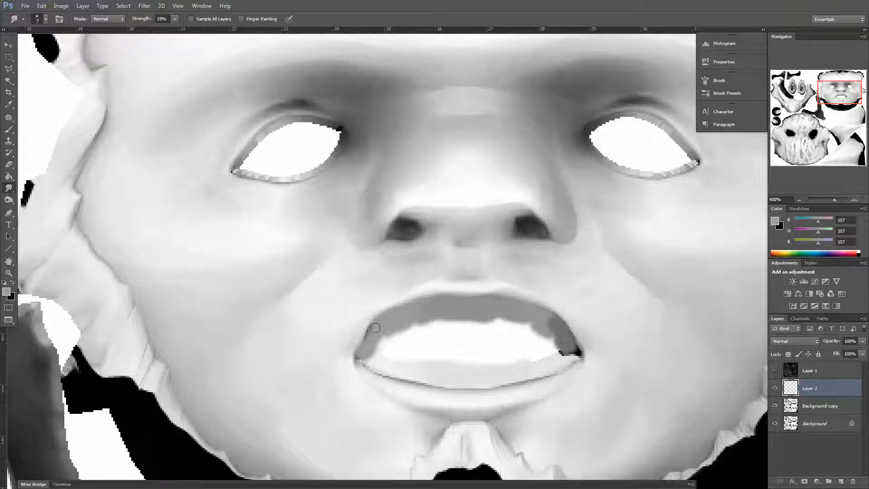
left_click_drag(375, 328, 368, 365)
key("bracketright")
key("bracketright")
mouse_move(443, 390)
left_mouse_down()
mouse_move(424, 374)
mouse_move(404, 382)
mouse_move(417, 367)
mouse_move(430, 373)
mouse_move(423, 385)
left_mouse_up()
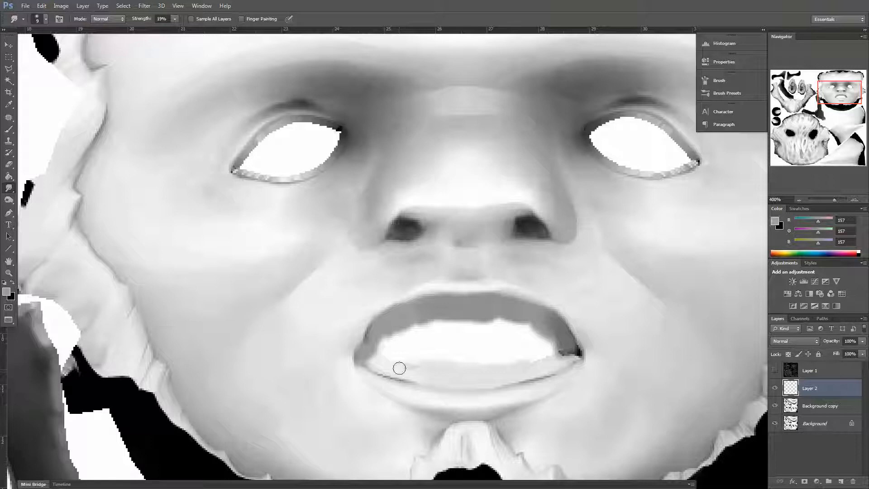
Cover the dark lower-lip line with sampled light grey, fill the remaining black mouth corner with dark grey and smudge it smooth
key("b")
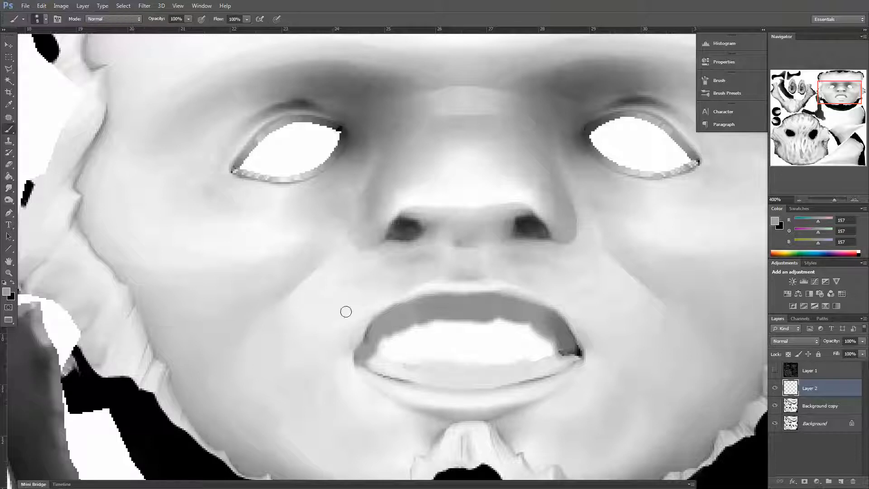
left_click(418, 369, "alt")
left_click_drag(394, 372, 381, 372)
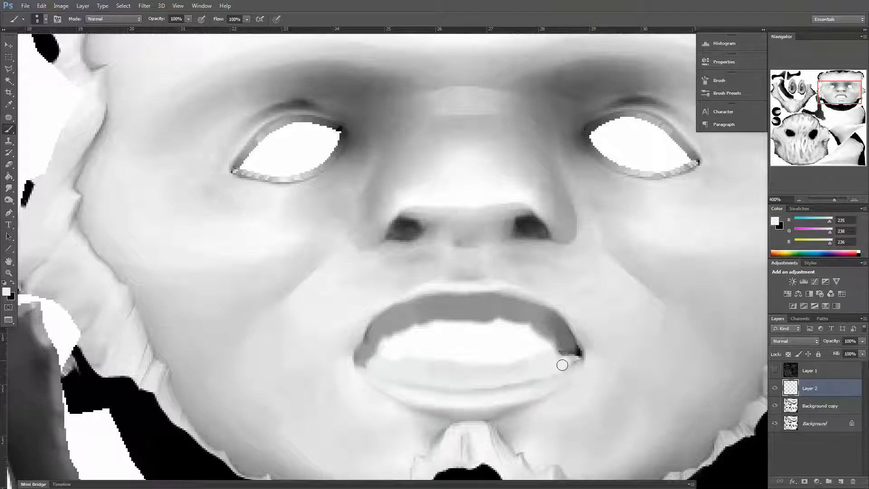
left_click(565, 346, "alt")
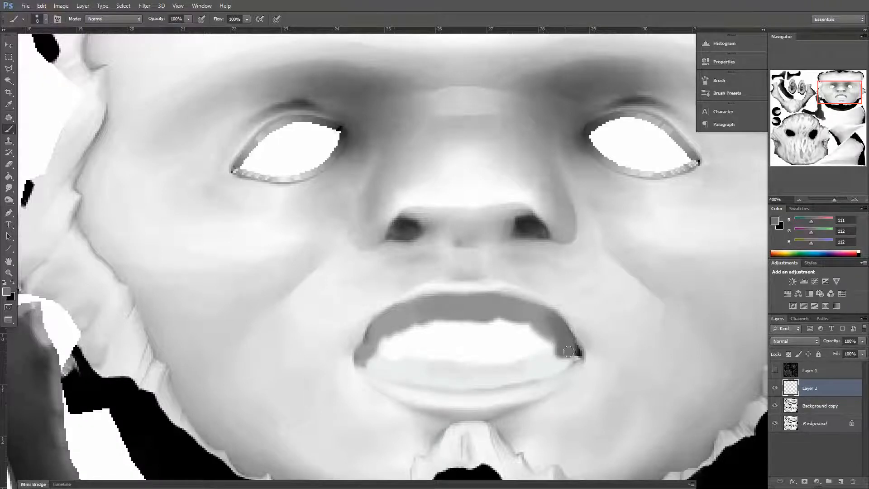
left_click(9, 189)
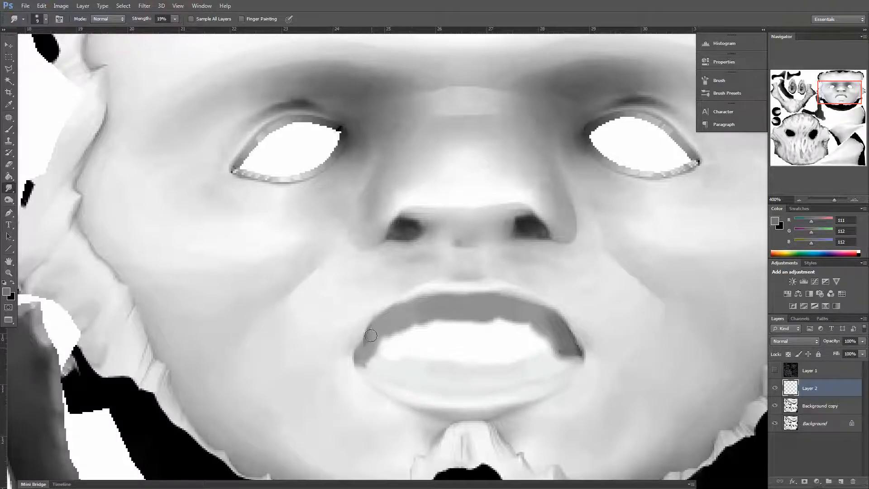
Smudge the shading around the eyes and the sides of the nose on Background copy with a size 30 brush
left_click_drag(415, 408, 477, 265)
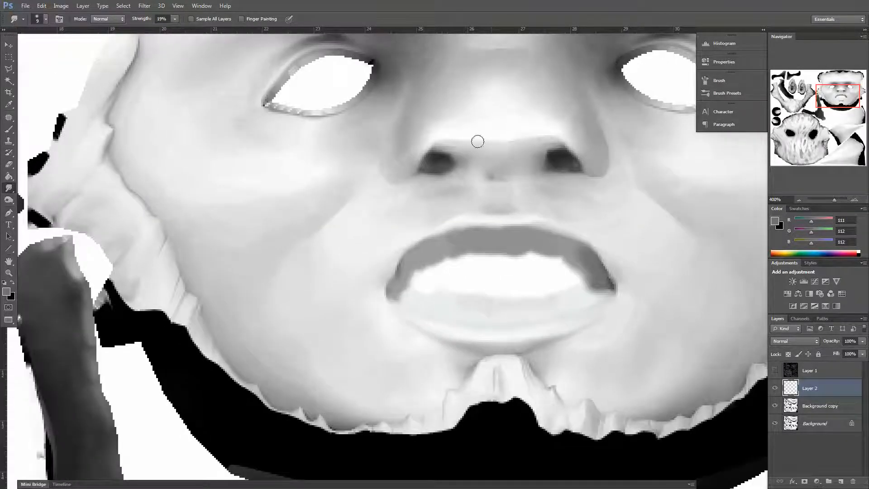
left_click_drag(392, 224, 419, 314)
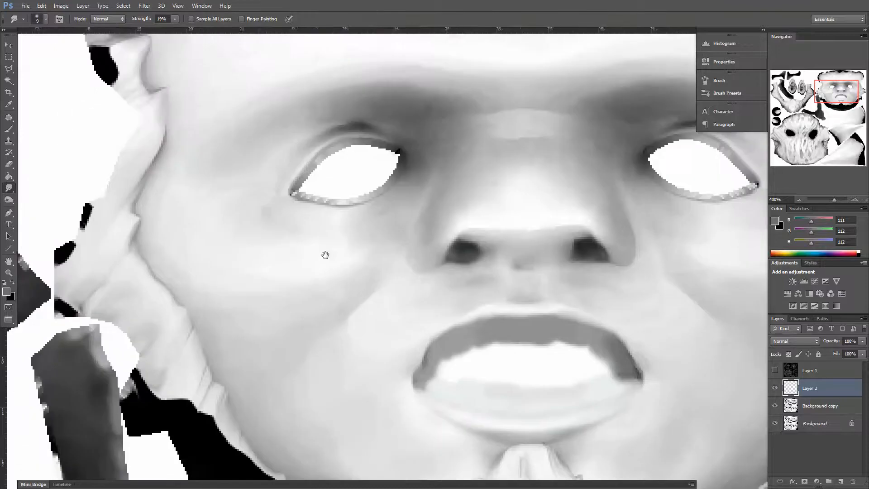
left_click_drag(283, 276, 312, 289)
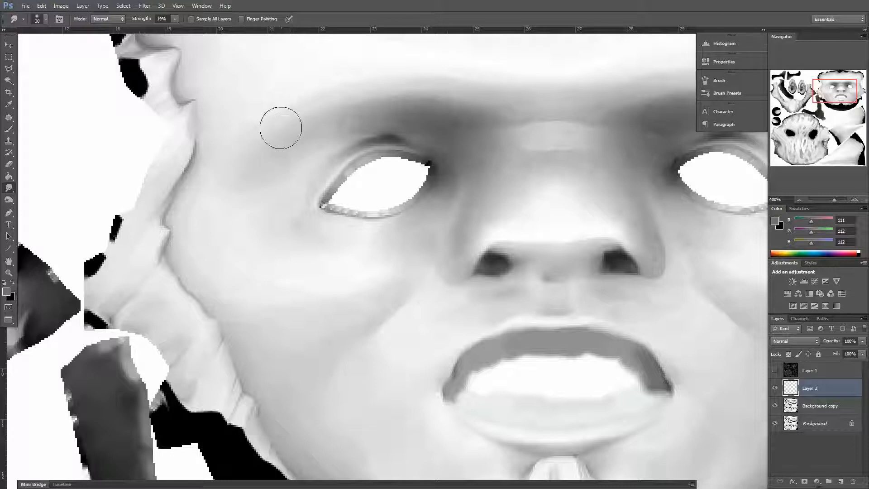
left_click(814, 406)
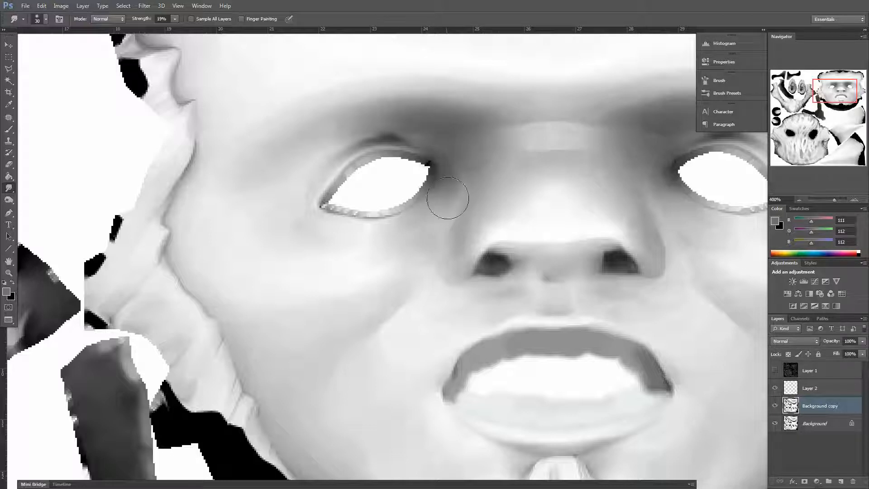
left_click_drag(514, 331, 318, 361)
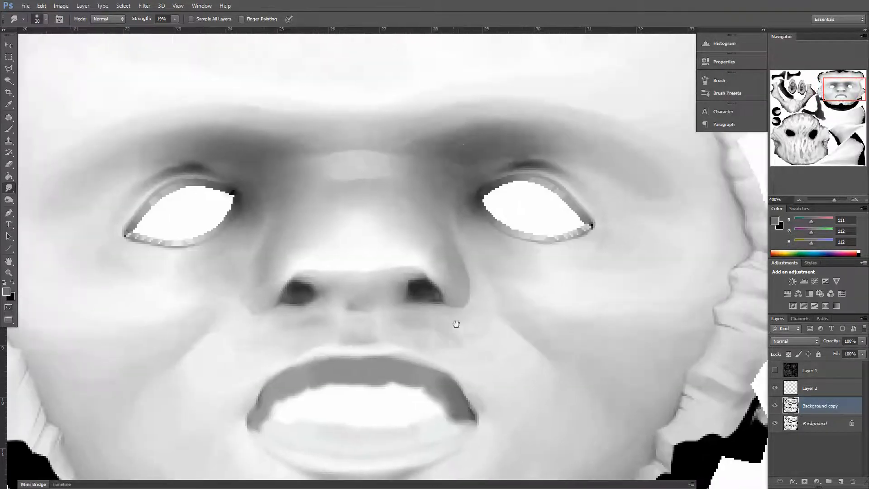
left_click_drag(456, 324, 454, 324)
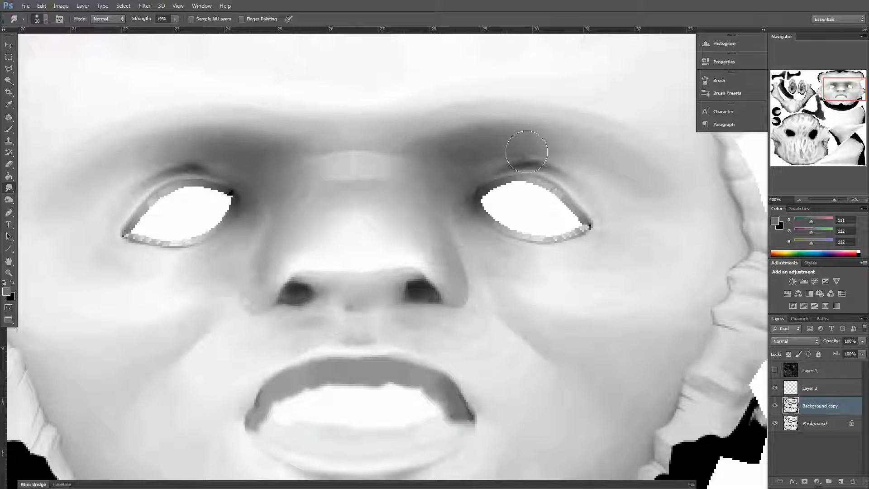
mouse_move(526, 152)
left_mouse_down()
mouse_move(544, 140)
mouse_move(480, 126)
mouse_move(600, 151)
mouse_move(580, 143)
mouse_move(668, 176)
mouse_move(639, 128)
mouse_move(656, 110)
mouse_move(623, 197)
mouse_move(627, 240)
mouse_move(671, 235)
mouse_move(699, 267)
mouse_move(530, 272)
mouse_move(468, 237)
mouse_move(451, 189)
mouse_move(458, 208)
mouse_move(429, 189)
mouse_move(415, 196)
mouse_move(512, 313)
mouse_move(457, 261)
mouse_move(445, 270)
left_mouse_up()
left_click_drag(259, 267, 263, 243)
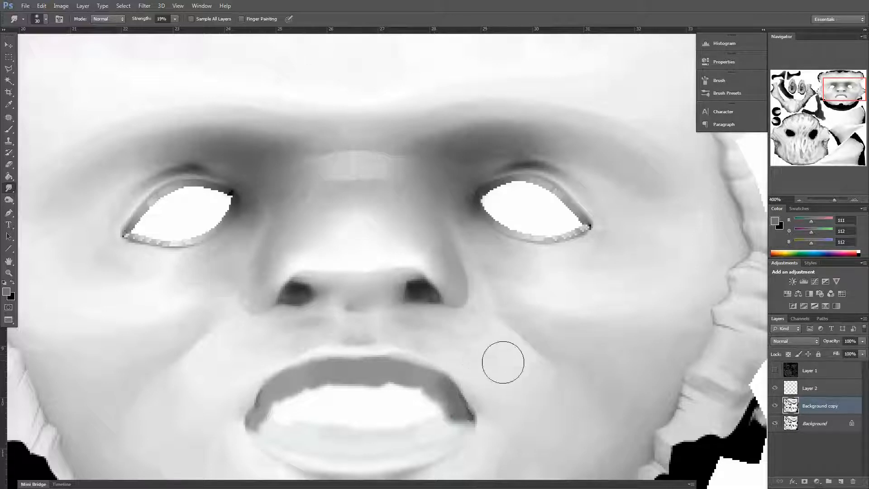
Check the chin and cheeks, and smudge the upper edge of the brow ridge smooth on Background copy
left_click_drag(551, 407, 503, 310)
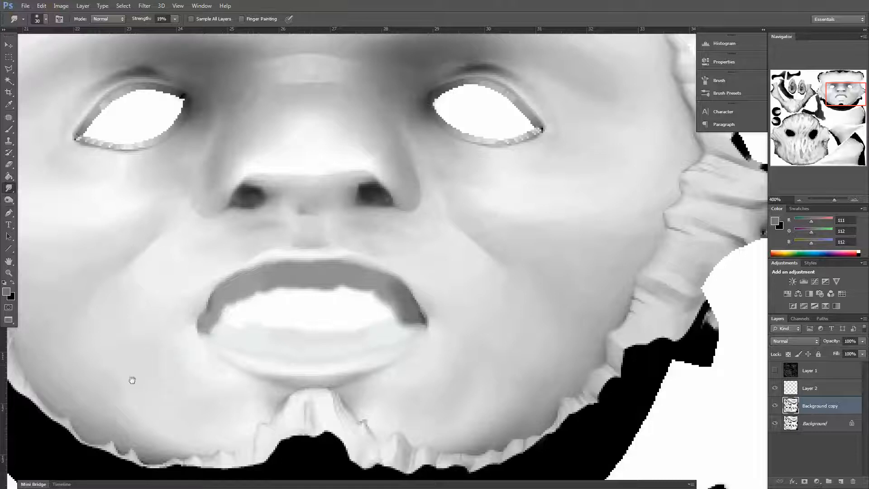
left_click_drag(132, 380, 253, 366)
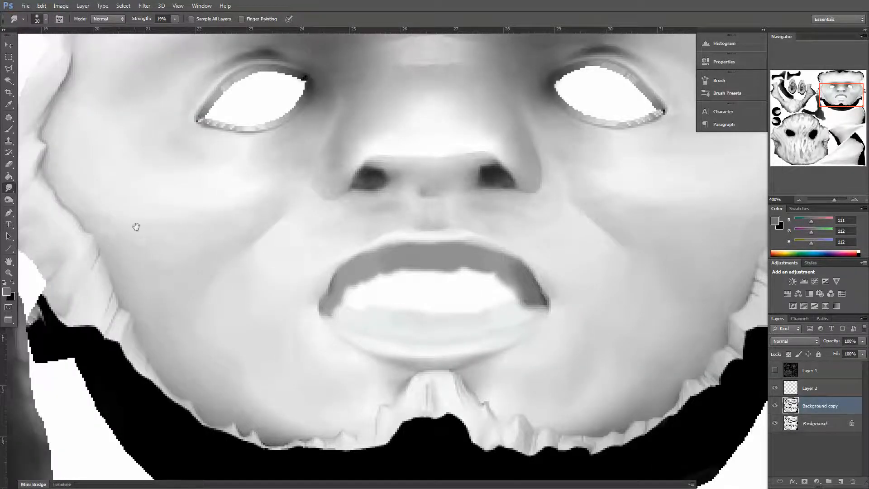
left_click_drag(137, 226, 210, 302)
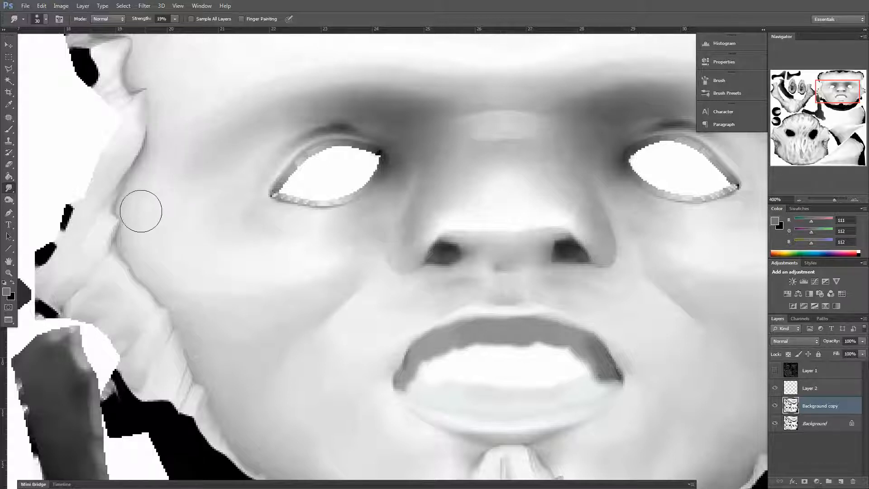
mouse_move(663, 178)
left_mouse_down()
mouse_move(512, 266)
mouse_move(487, 271)
left_mouse_up()
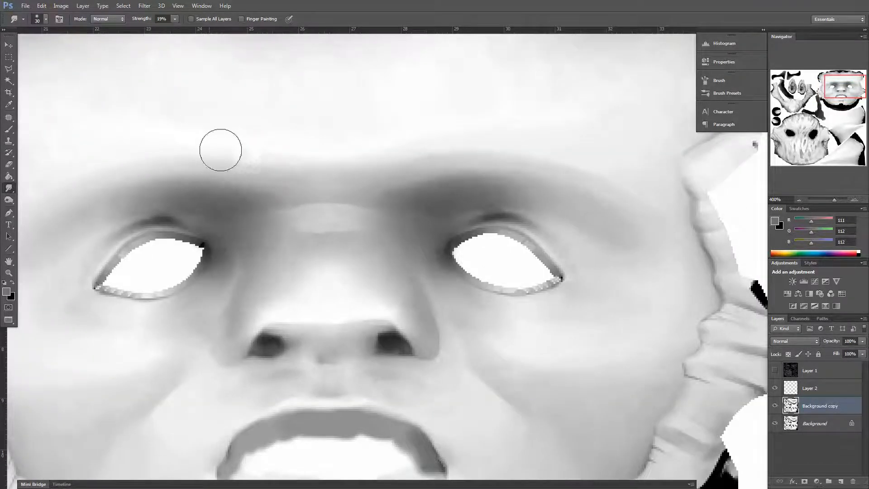
mouse_move(221, 150)
left_mouse_down()
mouse_move(328, 168)
mouse_move(419, 132)
mouse_move(489, 128)
left_mouse_up()
left_click_drag(564, 178, 491, 212)
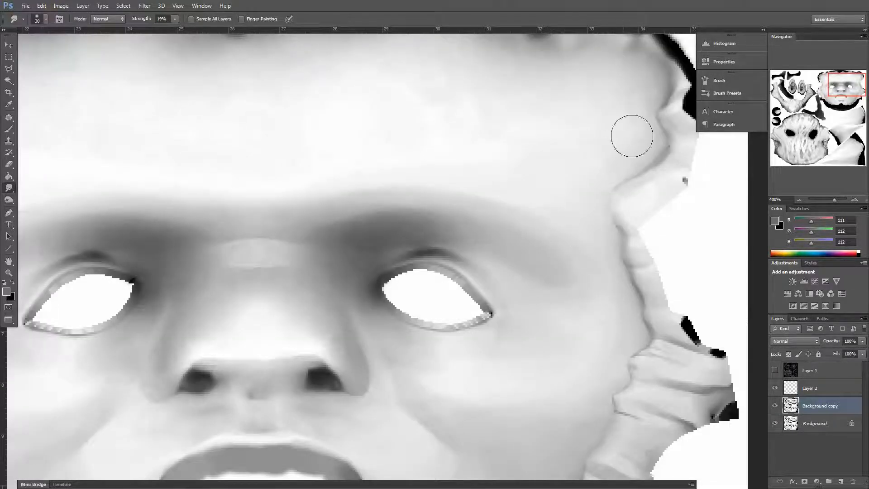
Smooth the forehead shading below the hairline on Background copy with the Smudge brush enlarged to size 90
mouse_move(477, 118)
left_mouse_down()
mouse_move(487, 140)
mouse_move(482, 207)
mouse_move(552, 236)
left_mouse_up()
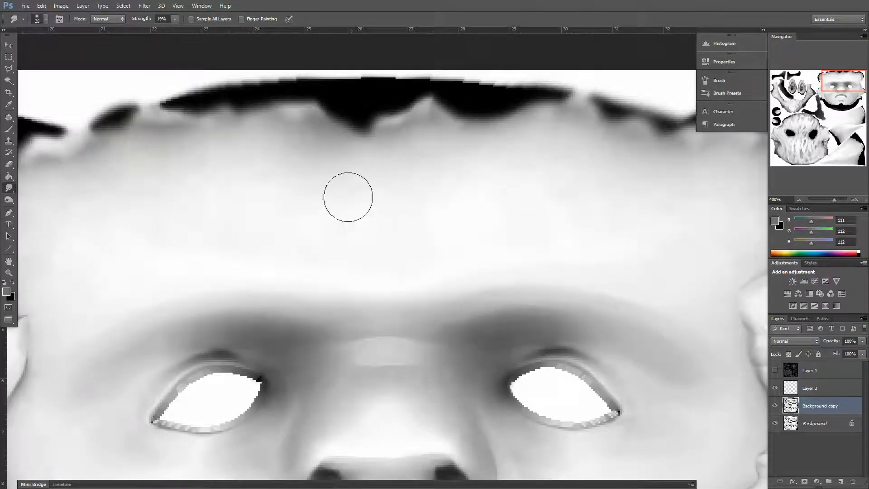
key("bracketright")
key("bracketright")
key("bracketright")
key("bracketright")
key("bracketright")
key("bracketright")
key("bracketright")
key("bracketright")
key("bracketleft")
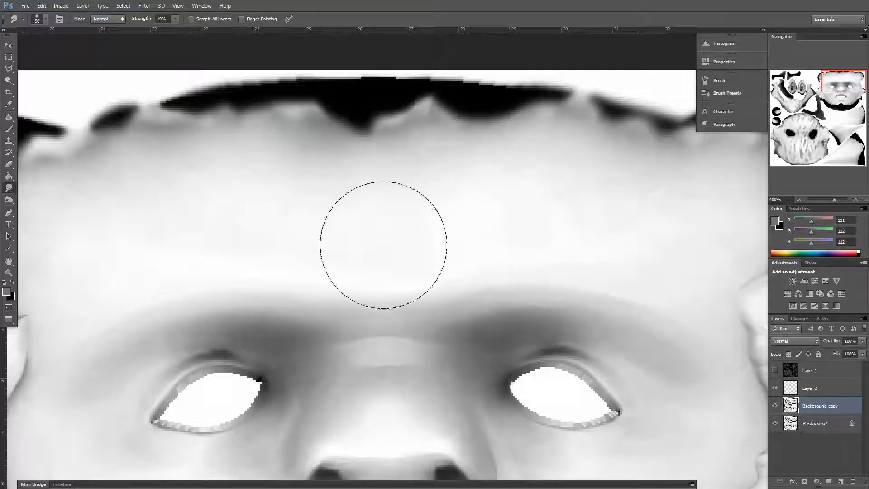
Examine the remaining pieces of the occlusion map below and beside the face, ending on the upper edge of the wrinkled piece
mouse_move(324, 291)
left_mouse_down()
mouse_move(473, 224)
mouse_move(534, 169)
left_mouse_up()
left_click_drag(492, 369, 358, 145)
left_click_drag(419, 326, 414, 122)
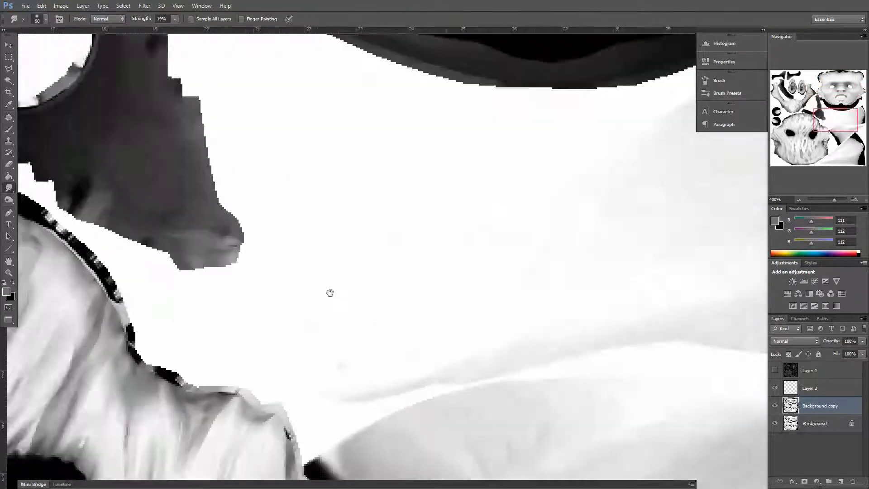
left_click_drag(329, 292, 467, 128)
left_click_drag(640, 250, 341, 128)
left_click_drag(565, 247, 455, 287)
left_click_drag(393, 304, 524, 155)
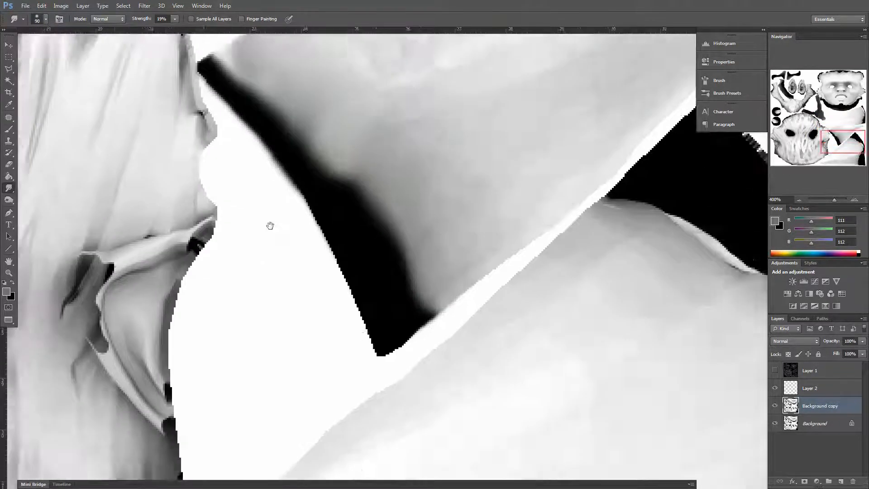
left_click_drag(609, 297, 434, 141)
left_click_drag(374, 350, 545, 176)
left_click_drag(434, 260, 688, 244)
left_click_drag(275, 177, 635, 284)
left_click_drag(478, 197, 575, 323)
left_click_drag(400, 90, 444, 254)
left_click_drag(326, 139, 410, 246)
left_click_drag(339, 127, 366, 244)
left_click_drag(435, 208, 396, 278)
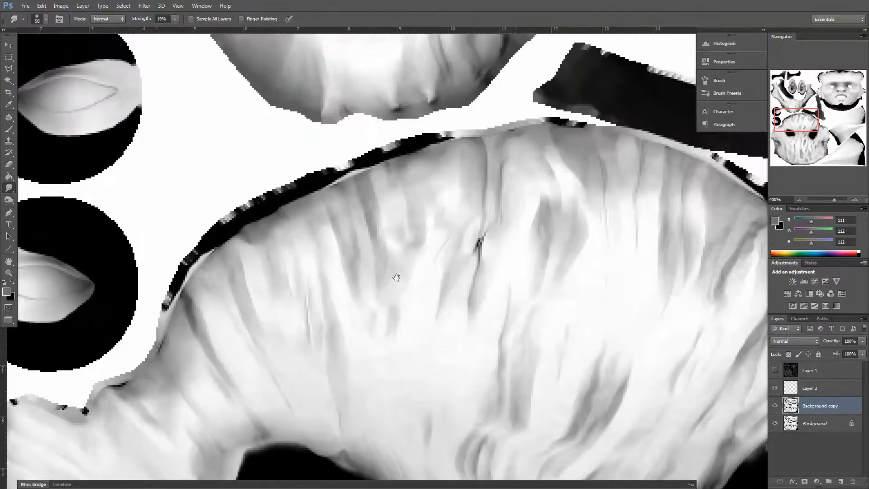
Reduce the Smudge brush to size 7 and inspect the wrinkled piece around its black openings, folds and outer edges
key("bracketleft")
key("bracketleft")
key("bracketleft")
key("bracketleft")
key("bracketleft")
key("bracketleft")
left_click_drag(580, 330, 469, 267)
left_click_drag(568, 455, 439, 256)
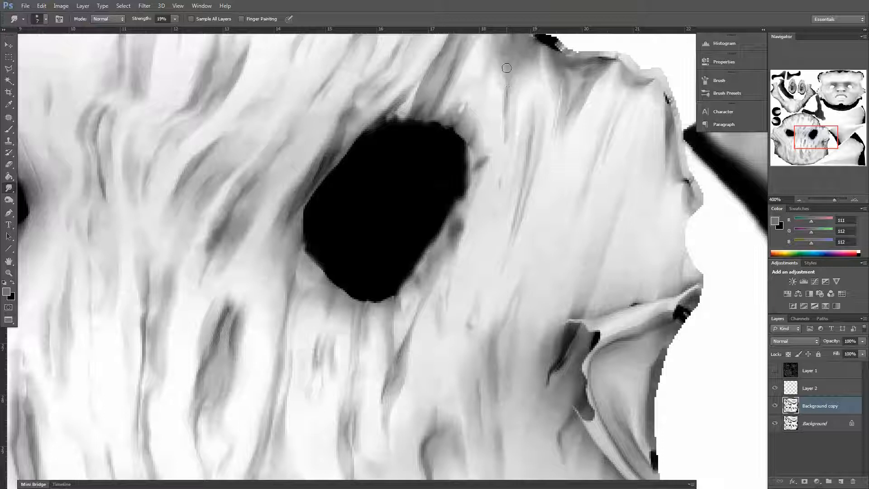
left_click_drag(556, 355, 510, 285)
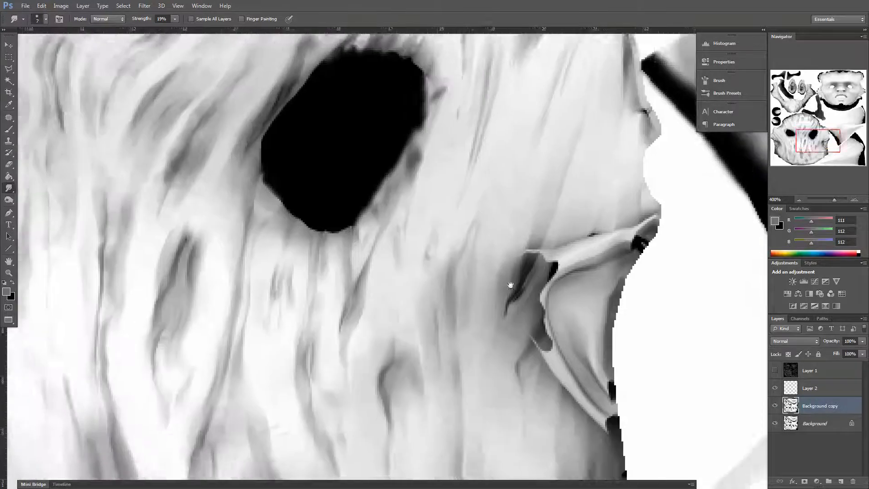
left_click_drag(482, 315, 430, 270)
left_click_drag(289, 304, 469, 256)
left_click_drag(58, 327, 390, 282)
left_click_drag(138, 145, 375, 232)
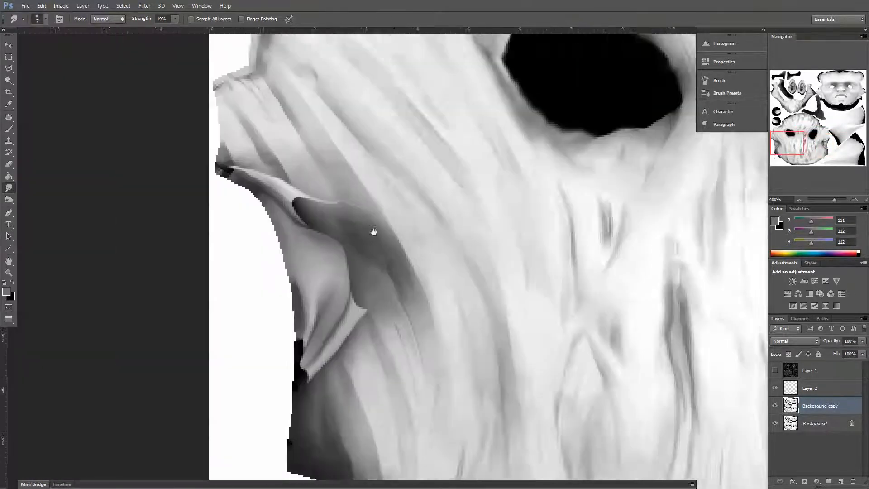
left_click_drag(360, 101, 459, 246)
left_click_drag(451, 381, 409, 338)
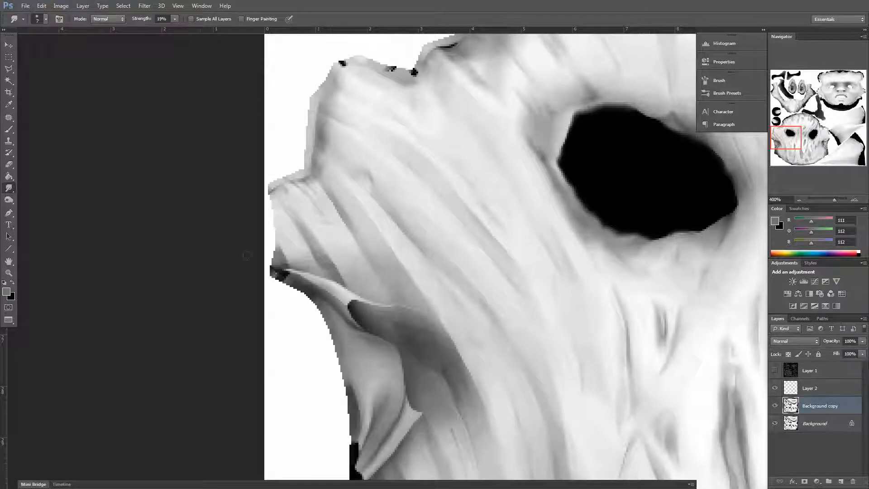
Switch to 3ds Max and examine the goblin head's ear and the surface around it up close
key("super")
left_click(83, 482)
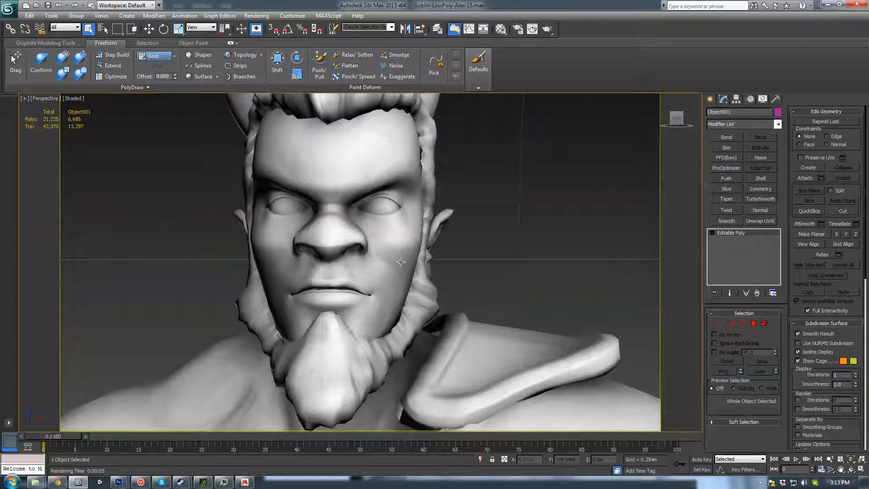
middle_click_drag(433, 277, 469, 287, "alt")
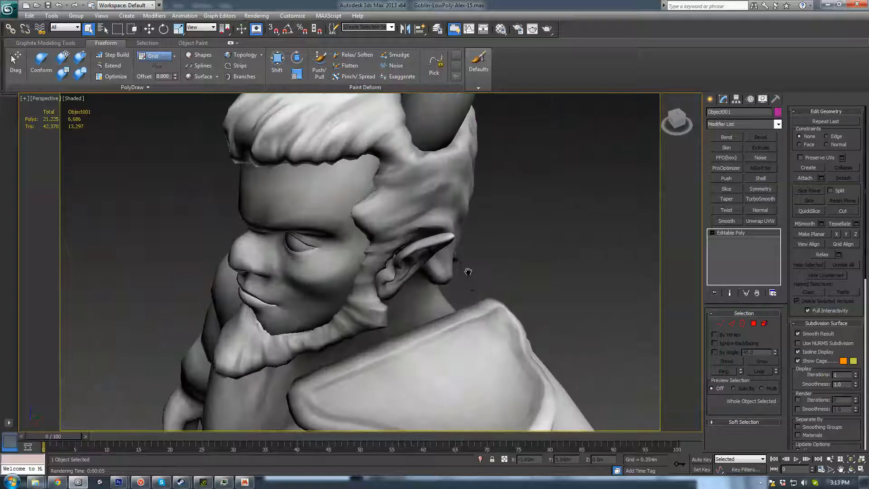
scroll(425, 263, "up", 5)
scroll(425, 263, "down", 4)
middle_click_drag(425, 263, 340, 276, "alt")
scroll(333, 246, "up", 1)
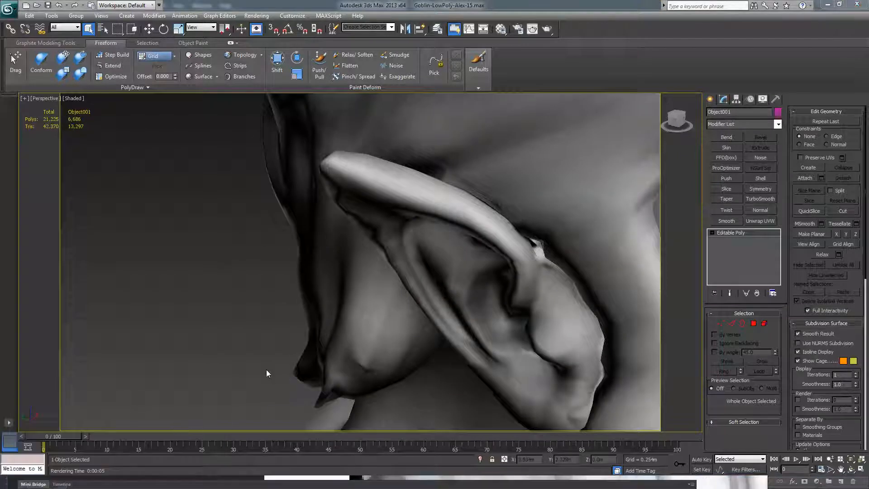
Return to Photoshop and smudge the hard edges of the folded flap on the wrinkled piece's left side on Background copy
key("super")
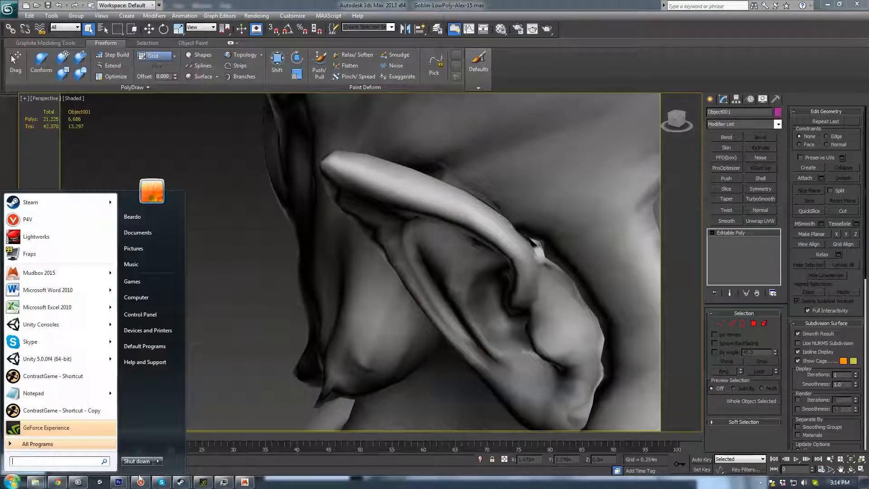
left_click(120, 483)
left_click(174, 454)
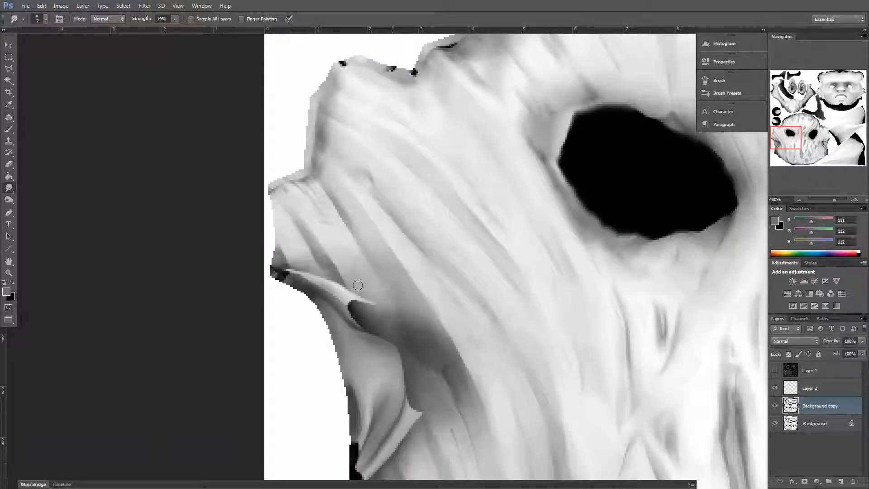
mouse_move(358, 285)
left_mouse_down()
mouse_move(371, 316)
mouse_move(345, 296)
mouse_move(357, 317)
left_mouse_up()
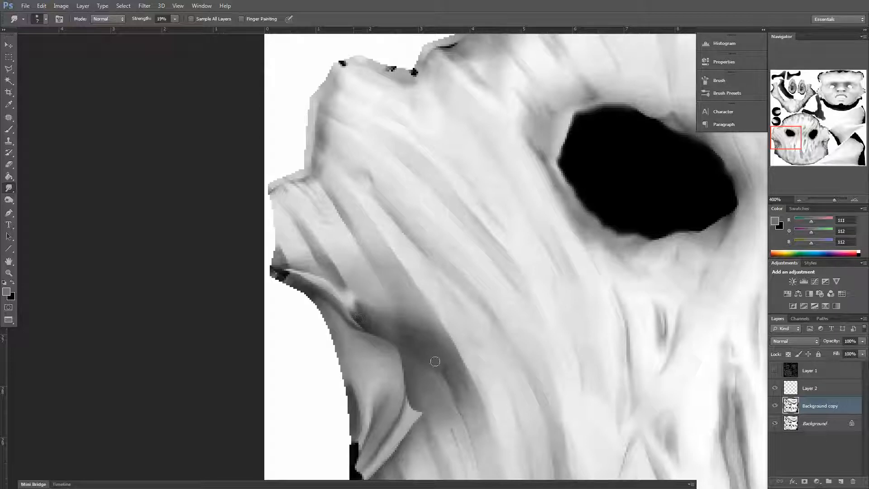
scroll(443, 362, "down", 3)
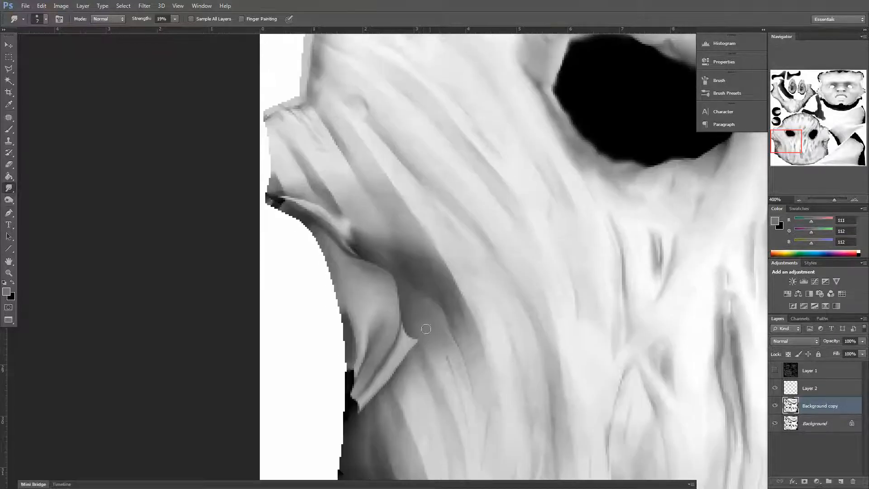
left_click_drag(405, 327, 411, 337)
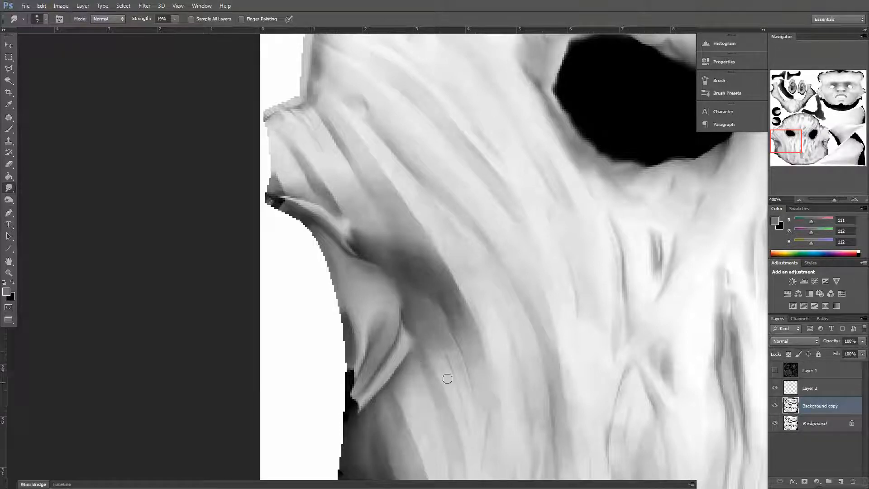
Smudge away the dark seams and hard light edges around the folded flap on the wrinkled piece's right side
left_click_drag(458, 374, 394, 330)
left_click_drag(484, 342, 400, 312)
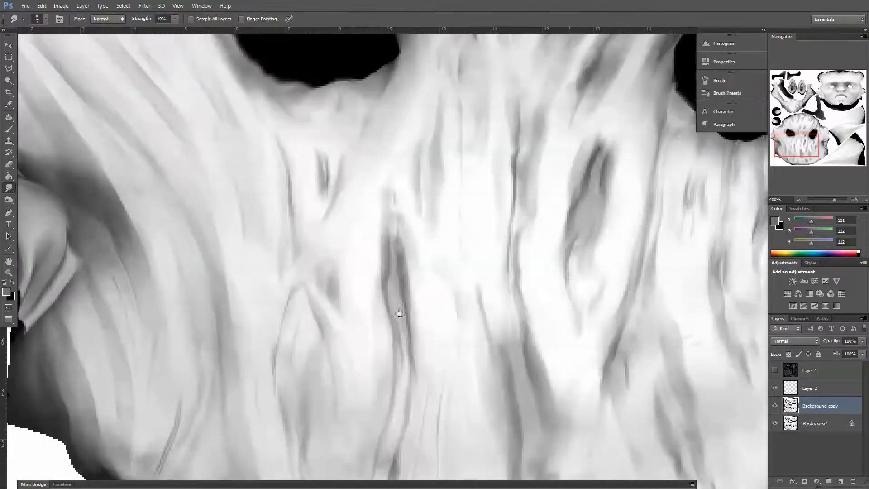
mouse_move(592, 270)
left_mouse_down()
mouse_move(395, 258)
mouse_move(393, 310)
left_mouse_up()
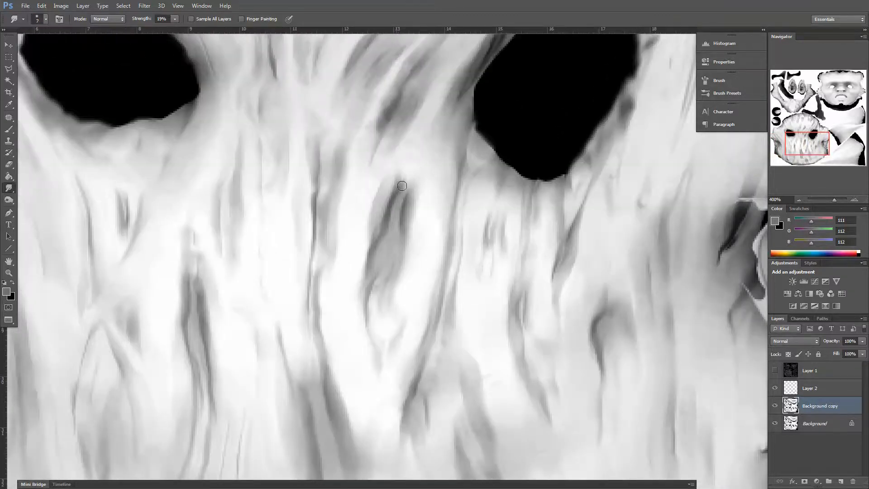
mouse_move(551, 353)
left_mouse_down()
mouse_move(385, 347)
mouse_move(300, 392)
left_mouse_up()
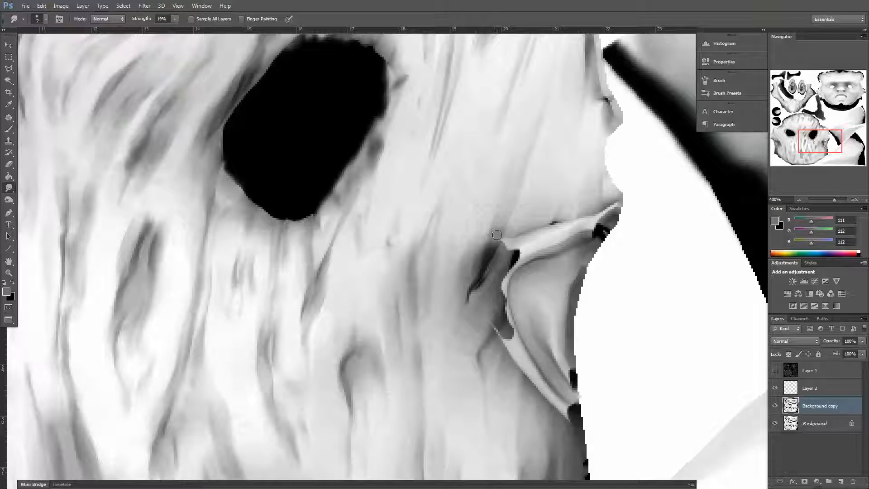
left_click_drag(518, 230, 502, 251)
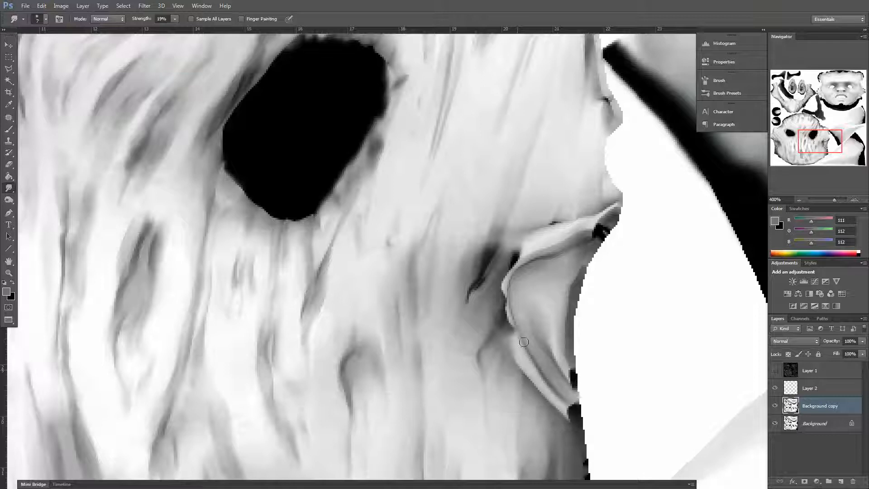
left_click_drag(524, 348, 514, 345)
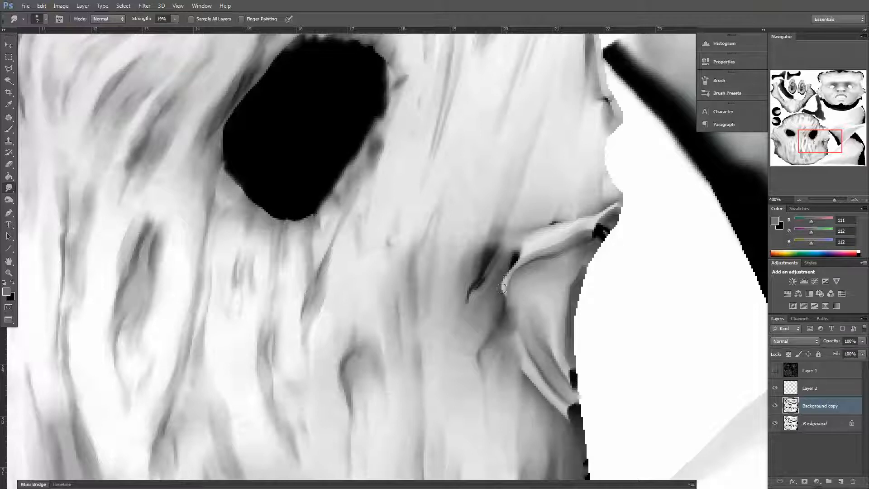
mouse_move(502, 288)
left_mouse_down()
mouse_move(507, 299)
mouse_move(507, 273)
left_mouse_up()
mouse_move(515, 246)
left_mouse_down()
mouse_move(514, 274)
mouse_move(520, 250)
mouse_move(552, 222)
mouse_move(559, 227)
mouse_move(527, 229)
mouse_move(531, 249)
mouse_move(571, 235)
left_mouse_up()
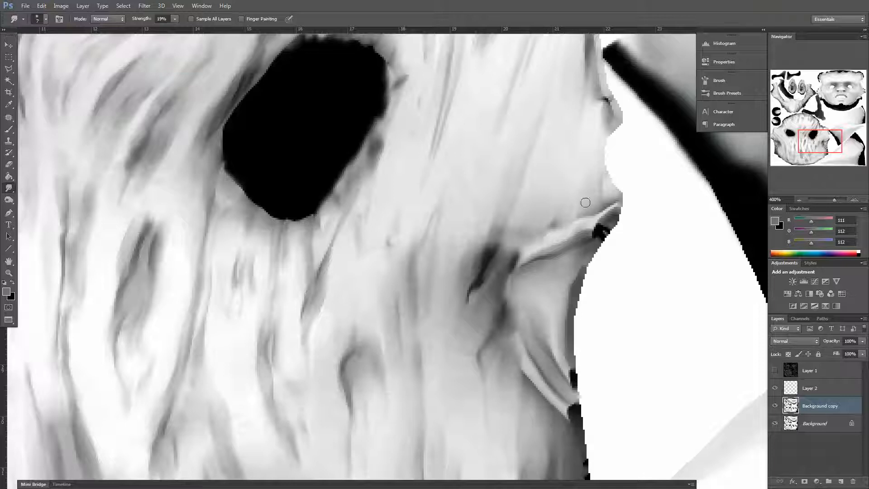
mouse_move(585, 203)
left_mouse_down()
mouse_move(583, 224)
mouse_move(609, 197)
mouse_move(605, 215)
mouse_move(614, 198)
mouse_move(604, 238)
left_mouse_up()
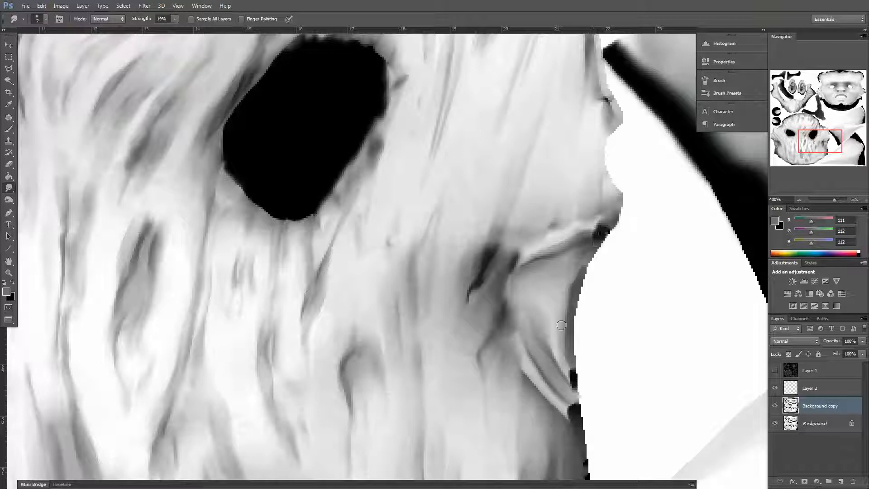
mouse_move(569, 427)
left_mouse_down()
mouse_move(528, 370)
mouse_move(538, 377)
left_mouse_up()
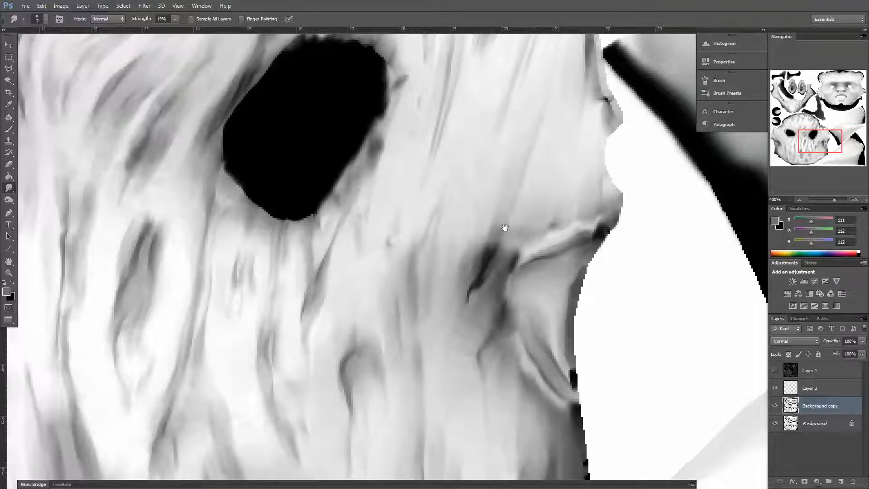
Examine the curved beard piece of the occlusion map, including its central folds and both upward arms
left_click_drag(504, 227, 498, 362, "space")
left_click_drag(551, 173, 215, 138, "space")
left_click_drag(198, 88, 524, 264, "space")
left_click_drag(199, 89, 543, 258)
left_click_drag(186, 132, 525, 252)
left_click_drag(380, 259, 566, 299)
left_click_drag(631, 50, 437, 305)
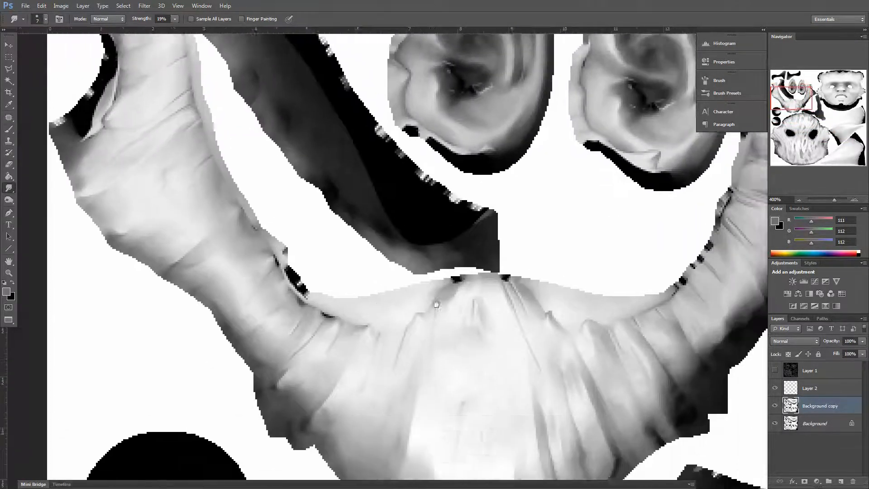
mouse_move(495, 349)
left_mouse_down()
mouse_move(452, 254)
mouse_move(446, 263)
left_mouse_up()
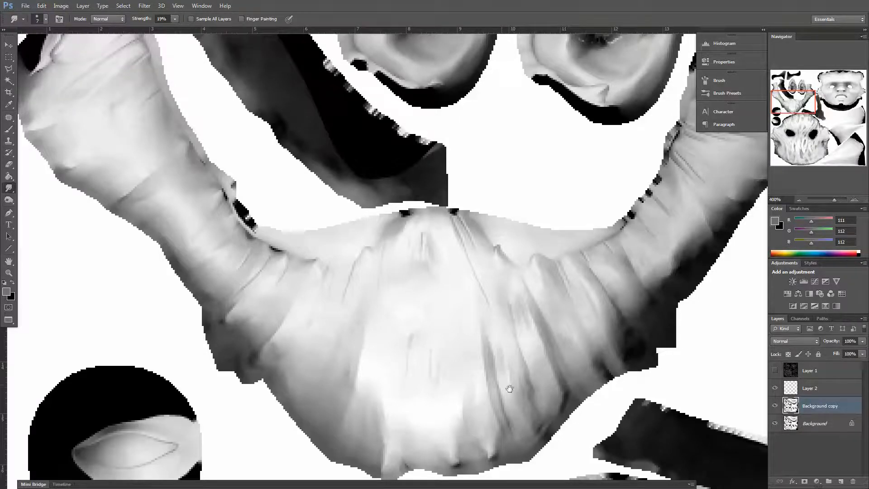
left_click_drag(509, 388, 459, 387)
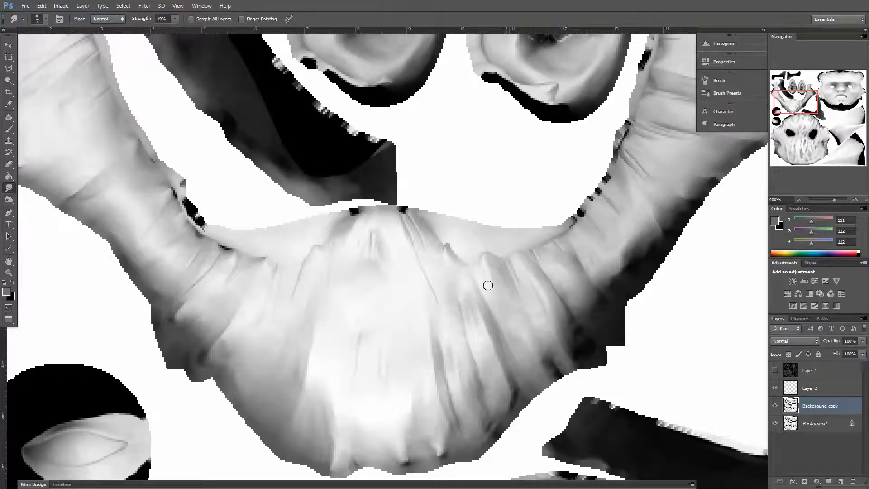
left_click_drag(211, 250, 325, 327)
left_click_drag(201, 266, 236, 318)
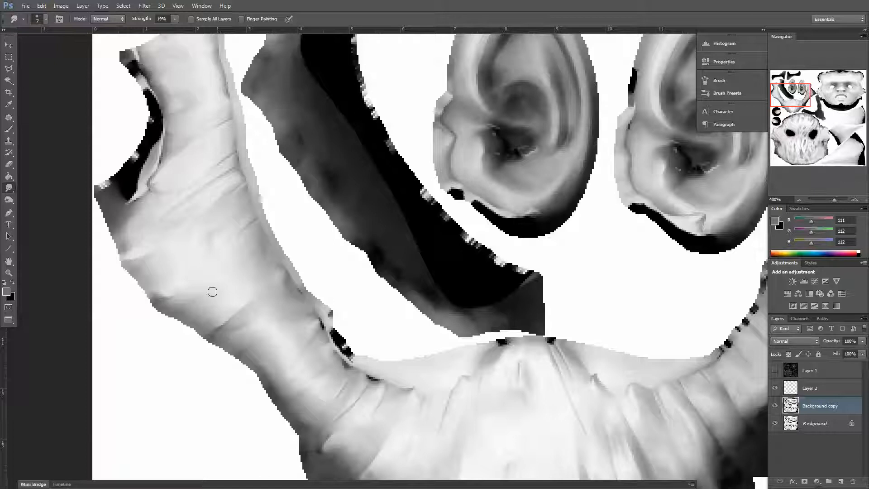
left_click_drag(588, 308, 392, 345)
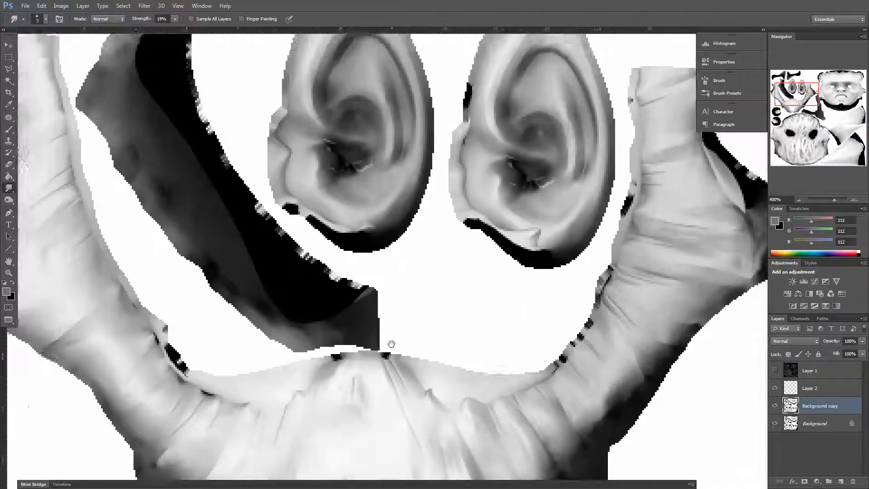
left_click_drag(593, 235, 530, 317)
Smudge out the speckled artifacts inside both ear openings and the black spot on the second ear's outer edge
left_click_drag(432, 188, 430, 229)
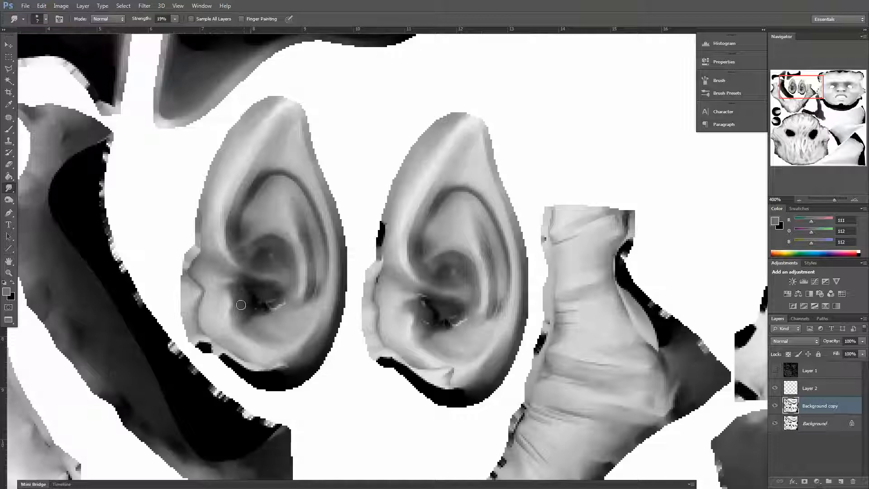
left_click_drag(273, 304, 282, 313)
left_click_drag(438, 320, 428, 303)
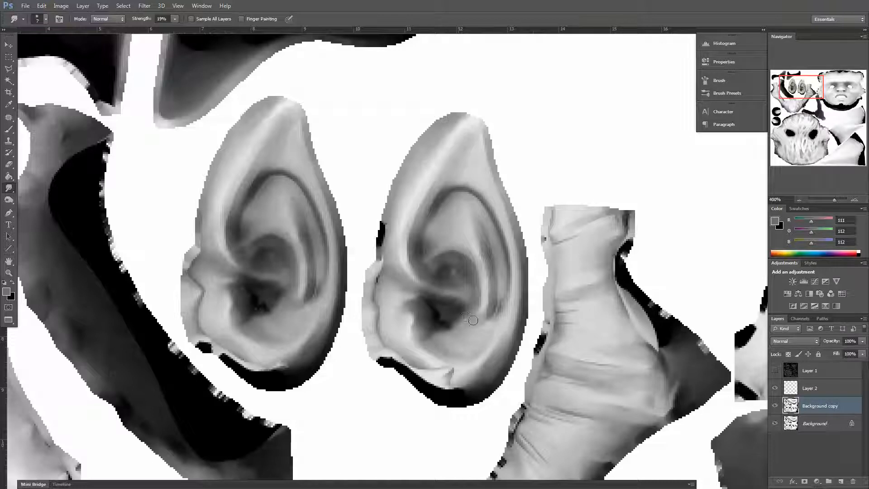
mouse_move(383, 229)
left_mouse_down()
mouse_move(379, 262)
mouse_move(381, 223)
left_mouse_up()
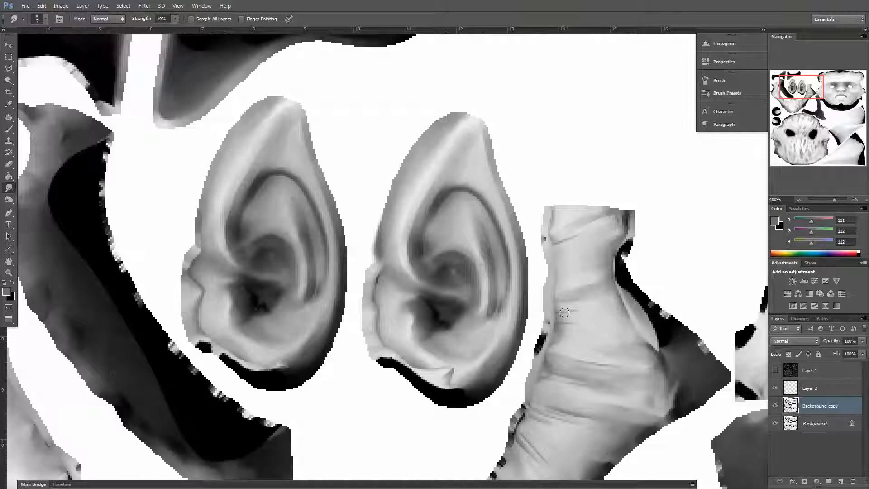
Enlarge the Smudge brush to size 25 and smooth the jagged beard border along the left jaw and cheek on Background copy
mouse_move(598, 281)
left_mouse_down()
mouse_move(357, 313)
mouse_move(434, 265)
left_mouse_up()
left_click_drag(565, 358, 424, 245)
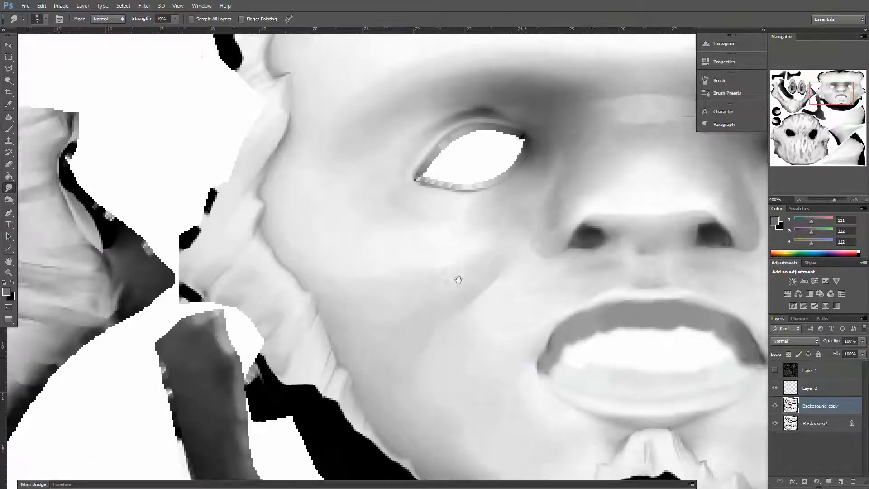
left_click_drag(459, 279, 328, 115)
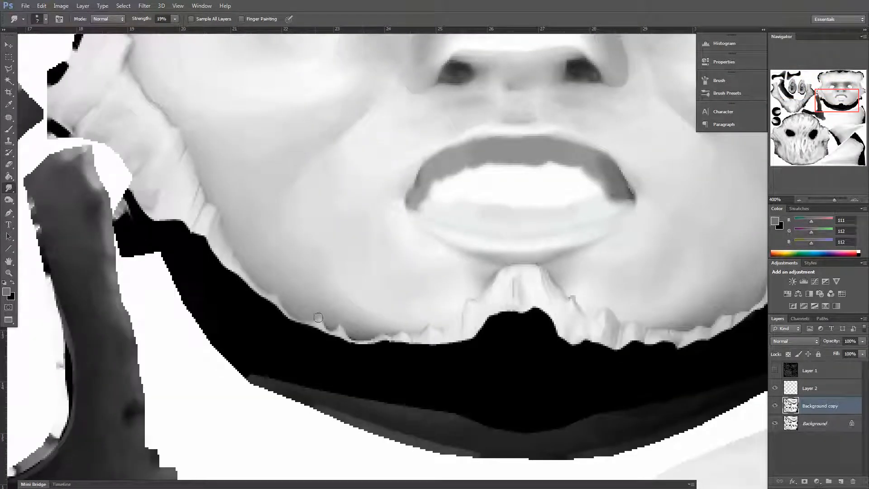
mouse_move(320, 314)
left_mouse_down()
mouse_move(329, 282)
mouse_move(320, 314)
mouse_move(340, 334)
mouse_move(346, 315)
mouse_move(382, 353)
mouse_move(402, 352)
mouse_move(423, 324)
mouse_move(432, 335)
mouse_move(441, 322)
mouse_move(407, 326)
mouse_move(410, 355)
left_mouse_up()
key("bracketright")
key("bracketright")
key("bracketright")
key("bracketright")
key("bracketright")
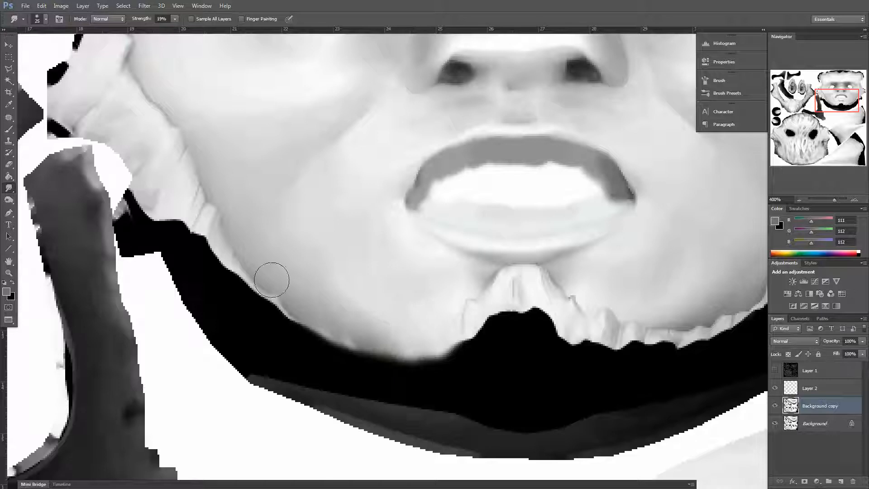
mouse_move(276, 276)
left_mouse_down()
mouse_move(278, 310)
mouse_move(219, 192)
mouse_move(227, 237)
mouse_move(265, 300)
left_mouse_up()
mouse_move(177, 129)
left_mouse_down()
mouse_move(198, 163)
mouse_move(206, 227)
mouse_move(136, 81)
mouse_move(147, 126)
left_mouse_up()
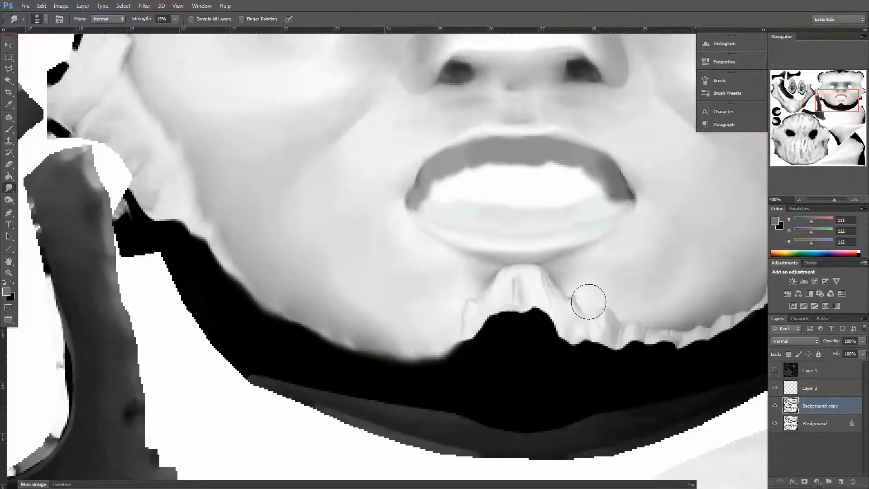
Smudge the jagged beard and hair border smooth along the right jaw, cheek and temple of the face
mouse_move(583, 311)
left_mouse_down()
mouse_move(453, 318)
mouse_move(482, 305)
mouse_move(515, 344)
mouse_move(555, 320)
mouse_move(586, 317)
mouse_move(637, 273)
mouse_move(516, 341)
mouse_move(547, 328)
mouse_move(561, 285)
mouse_move(578, 288)
mouse_move(520, 336)
mouse_move(527, 387)
left_mouse_up()
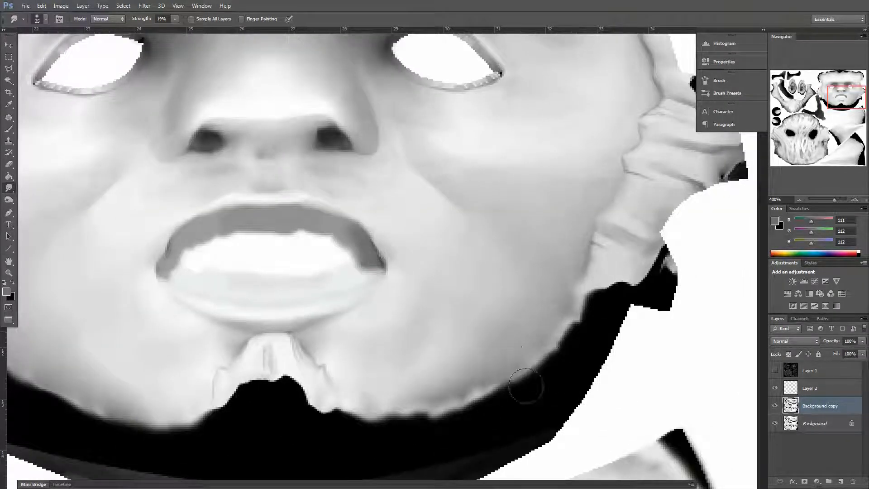
left_click_drag(578, 293, 476, 370)
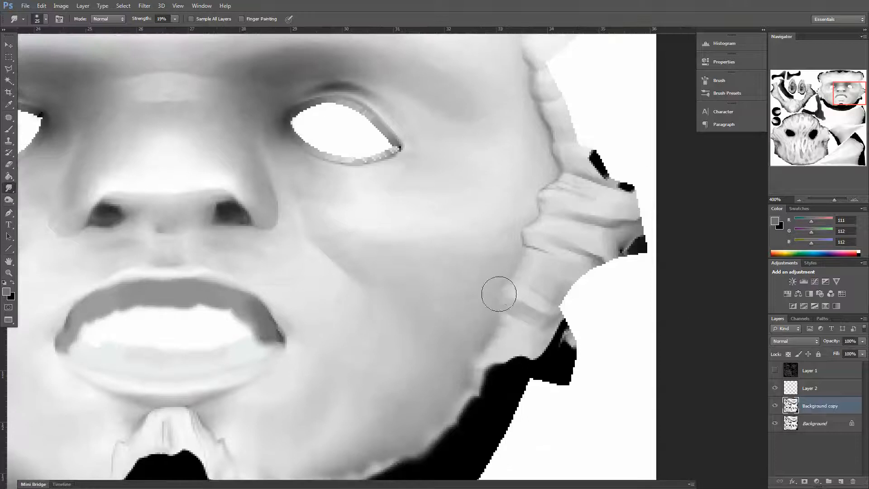
mouse_move(514, 263)
left_mouse_down()
mouse_move(548, 252)
mouse_move(555, 236)
mouse_move(541, 202)
mouse_move(548, 187)
mouse_move(549, 237)
mouse_move(532, 285)
mouse_move(485, 320)
mouse_move(487, 357)
mouse_move(489, 330)
mouse_move(465, 407)
mouse_move(386, 446)
left_mouse_up()
left_click_drag(393, 414, 458, 328)
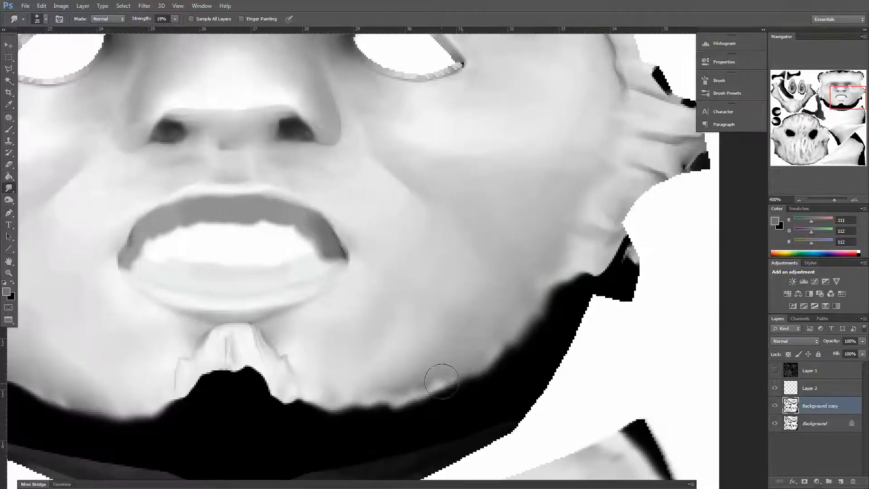
mouse_move(443, 381)
left_mouse_down()
mouse_move(416, 366)
mouse_move(388, 413)
mouse_move(436, 411)
mouse_move(314, 410)
mouse_move(287, 374)
mouse_move(169, 369)
mouse_move(215, 344)
left_mouse_up()
left_click_drag(590, 118, 476, 287)
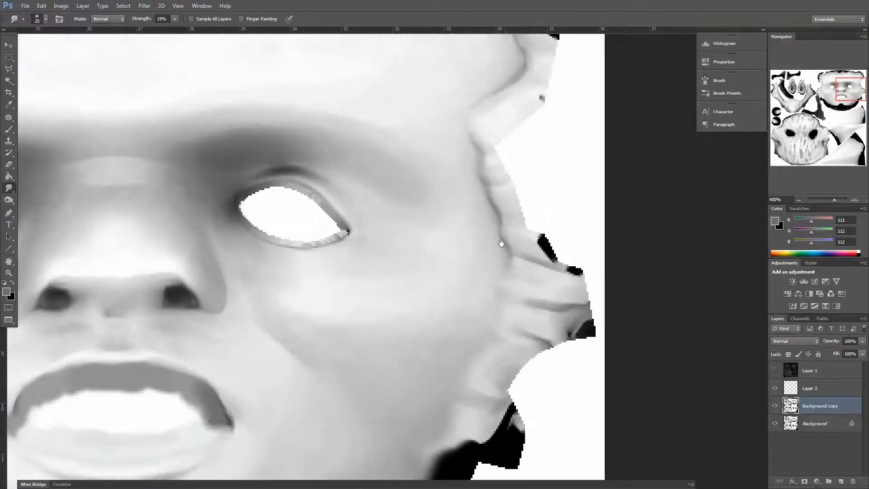
mouse_move(501, 243)
left_mouse_down()
mouse_move(522, 240)
mouse_move(514, 258)
mouse_move(493, 206)
mouse_move(504, 190)
mouse_move(500, 168)
mouse_move(482, 153)
mouse_move(517, 175)
left_mouse_up()
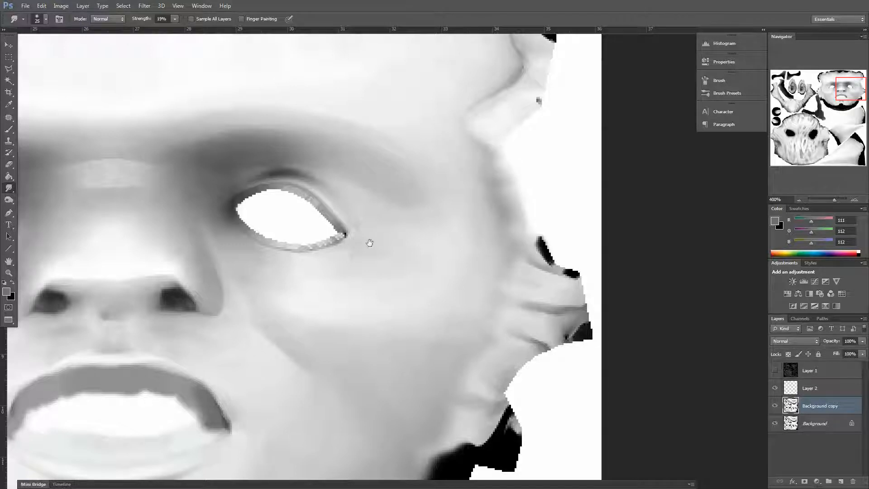
Smooth the hair border beside the left eye and temple of the face with the Smudge tool
left_click_drag(371, 242, 646, 240)
left_click_drag(264, 294, 455, 268)
mouse_move(195, 247)
left_mouse_down()
mouse_move(183, 258)
mouse_move(194, 226)
mouse_move(180, 204)
mouse_move(207, 177)
mouse_move(196, 159)
mouse_move(183, 165)
mouse_move(187, 136)
left_mouse_up()
mouse_move(207, 110)
left_mouse_down()
mouse_move(189, 128)
mouse_move(216, 157)
mouse_move(155, 214)
mouse_move(169, 248)
left_mouse_up()
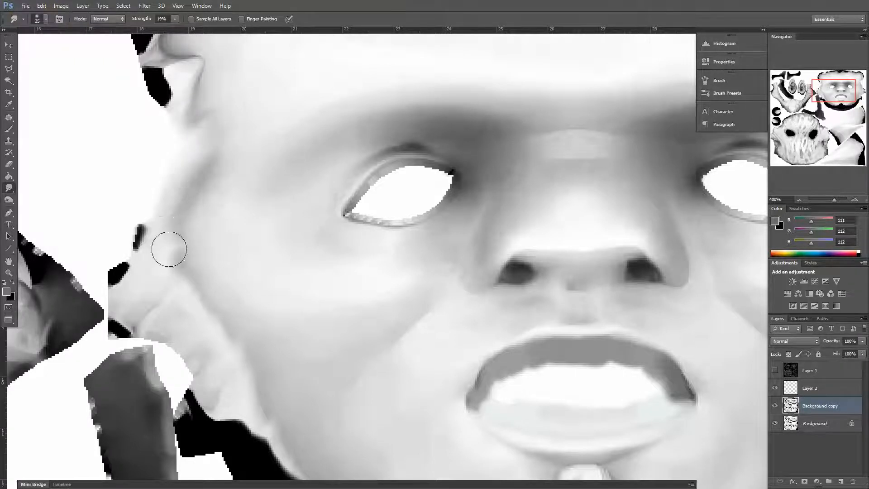
left_click_drag(198, 191, 233, 271)
mouse_move(216, 154)
left_mouse_down()
mouse_move(185, 164)
mouse_move(207, 187)
mouse_move(184, 151)
mouse_move(181, 120)
mouse_move(198, 72)
mouse_move(183, 119)
mouse_move(225, 144)
mouse_move(211, 147)
mouse_move(235, 167)
left_mouse_up()
Smudge the hairline shading along the right side of the forehead and down to the temple
mouse_move(363, 225)
left_mouse_down()
mouse_move(345, 239)
mouse_move(599, 282)
mouse_move(551, 258)
left_mouse_up()
mouse_move(520, 304)
left_mouse_down()
mouse_move(549, 297)
mouse_move(558, 277)
mouse_move(529, 233)
mouse_move(534, 209)
mouse_move(569, 238)
mouse_move(545, 269)
left_mouse_up()
mouse_move(525, 324)
left_mouse_down()
mouse_move(508, 338)
mouse_move(505, 375)
mouse_move(542, 400)
mouse_move(501, 372)
left_mouse_up()
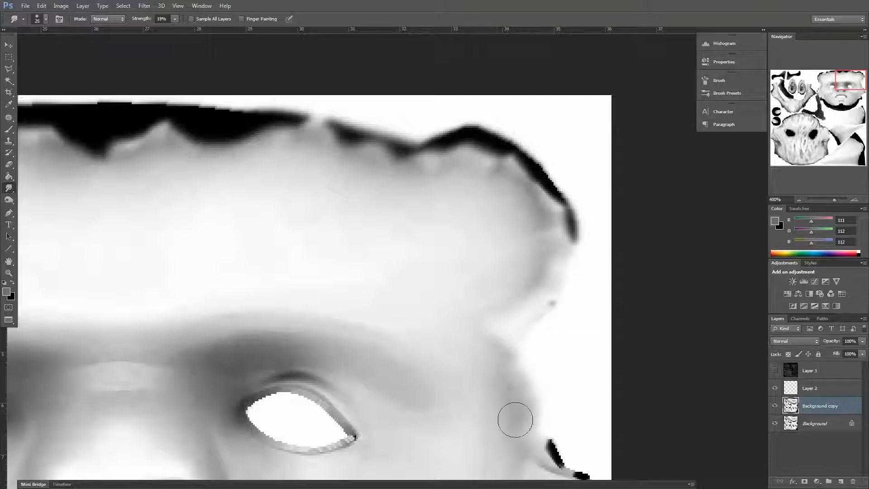
Smudge the hairline shading at the right temple, and the jagged hair border at the left temple of the face
left_click_drag(516, 420, 515, 434)
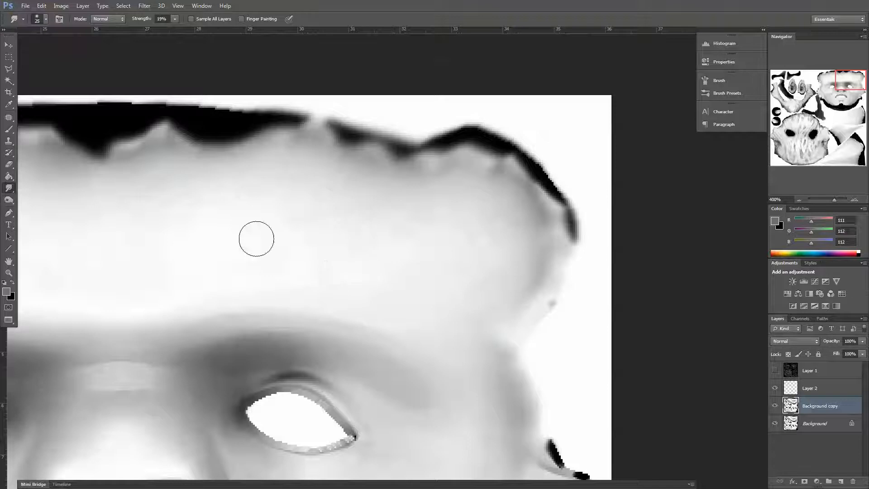
left_click_drag(311, 250, 579, 236)
left_click_drag(256, 283, 542, 235)
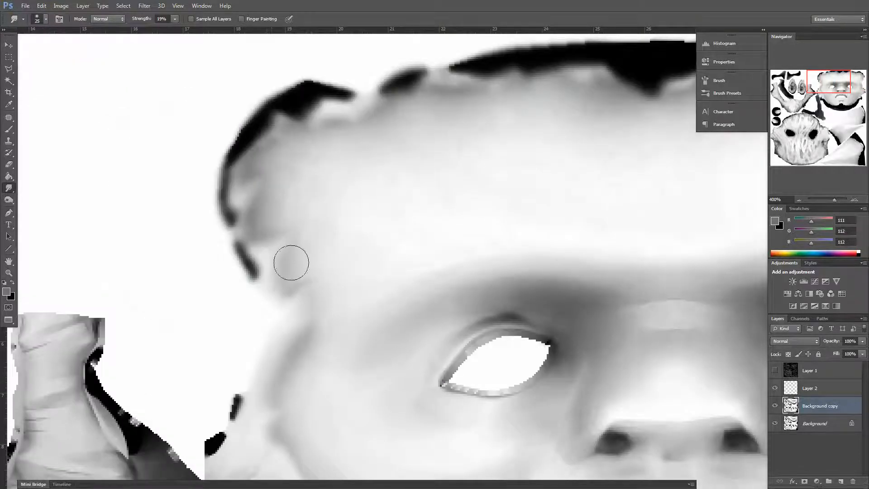
mouse_move(291, 263)
left_mouse_down()
mouse_move(267, 238)
mouse_move(260, 186)
left_mouse_up()
mouse_move(234, 231)
left_mouse_down()
mouse_move(258, 208)
mouse_move(240, 194)
mouse_move(309, 278)
mouse_move(291, 312)
left_mouse_up()
left_click_drag(392, 335, 355, 190)
mouse_move(305, 255)
left_mouse_down()
mouse_move(320, 293)
mouse_move(322, 266)
mouse_move(326, 296)
left_mouse_up()
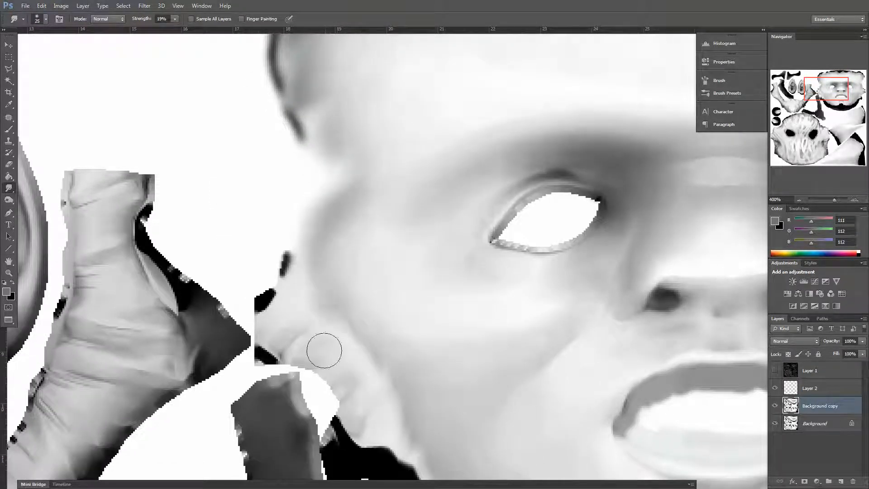
Smudge the shading beside the left ear and along the beard border of the left jaw and chin
mouse_move(324, 351)
left_mouse_down()
mouse_move(384, 373)
mouse_move(370, 358)
left_mouse_up()
left_click_drag(432, 387, 376, 336)
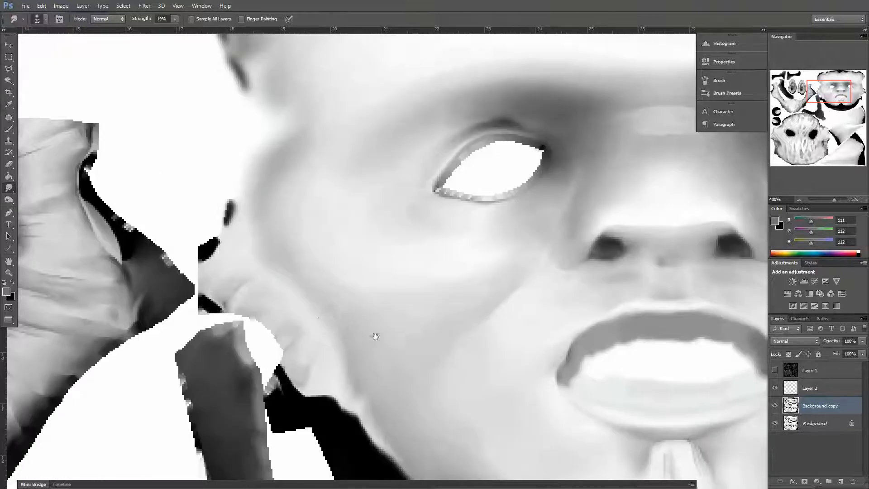
left_click_drag(450, 362, 365, 297)
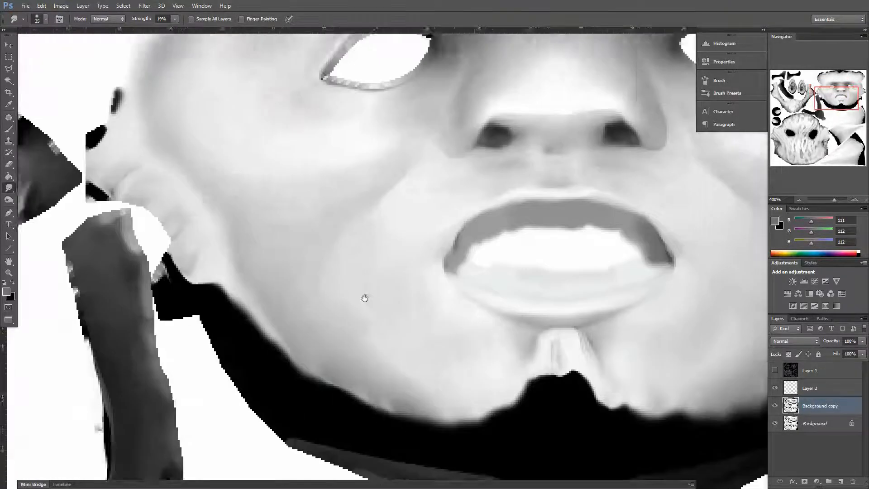
mouse_move(299, 369)
left_mouse_down()
mouse_move(425, 426)
mouse_move(461, 383)
mouse_move(505, 398)
mouse_move(495, 373)
left_mouse_up()
mouse_move(515, 357)
left_mouse_down()
mouse_move(415, 344)
mouse_move(426, 333)
mouse_move(413, 380)
mouse_move(444, 368)
mouse_move(444, 341)
mouse_move(464, 358)
mouse_move(493, 359)
mouse_move(549, 403)
mouse_move(491, 374)
mouse_move(540, 395)
left_mouse_up()
left_click_drag(678, 297, 569, 341)
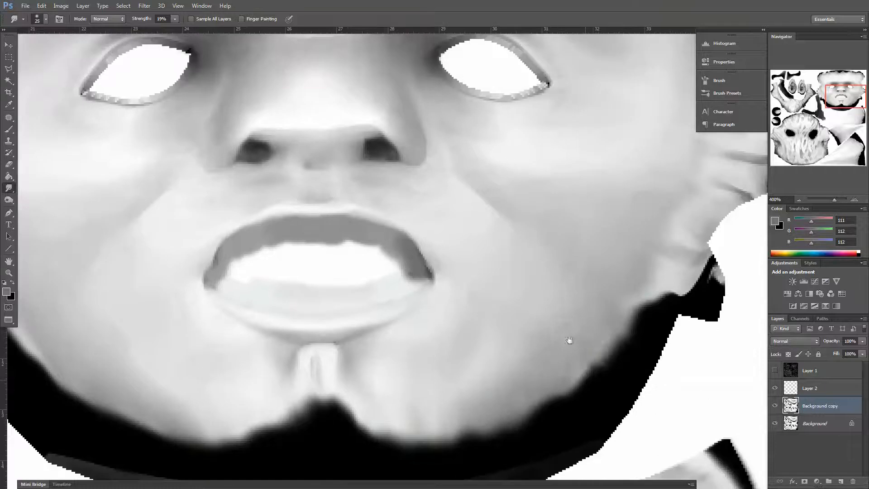
Smooth the beard border on the right jaw and the shading between the right cheek and ear with the Smudge tool
mouse_move(569, 383)
left_mouse_down()
mouse_move(583, 362)
mouse_move(555, 386)
left_mouse_up()
mouse_move(605, 286)
left_mouse_down()
mouse_move(630, 326)
mouse_move(652, 312)
left_mouse_up()
left_click_drag(680, 208, 570, 317)
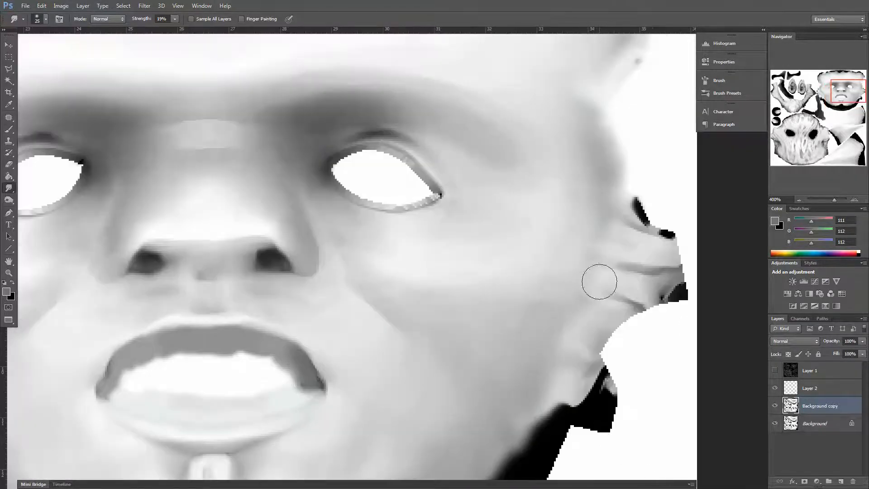
left_click_drag(610, 189, 617, 278)
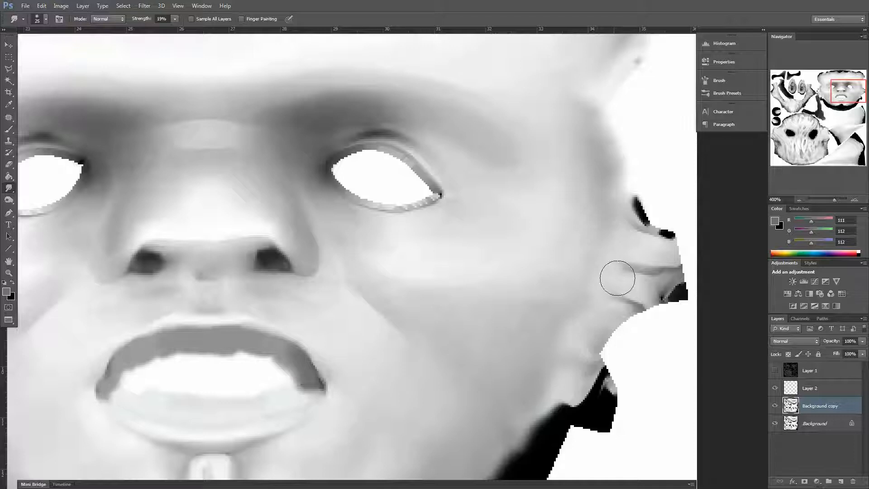
mouse_move(578, 351)
left_mouse_down()
mouse_move(610, 267)
mouse_move(660, 277)
mouse_move(633, 299)
left_mouse_up()
Switch to 3ds Max and examine the occlusion shading along the beard border around the goblin's jaw and chin
key("f")
key("f")
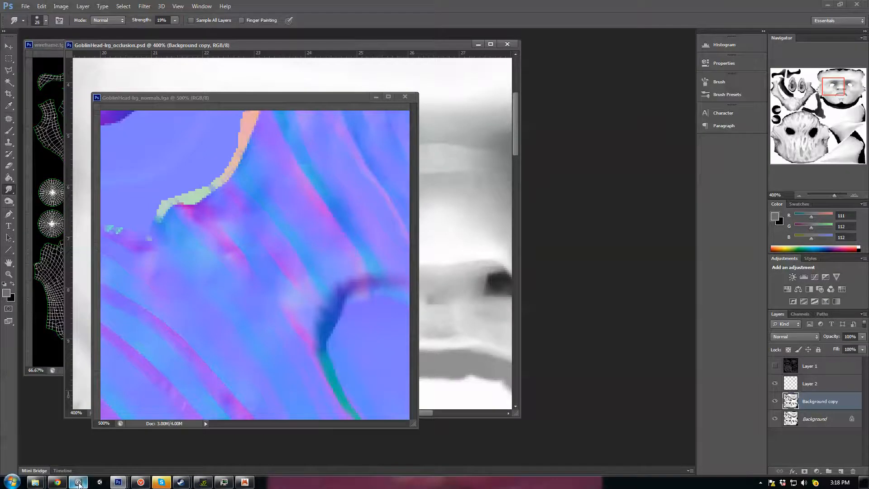
left_click(80, 485)
middle_click_drag(455, 285, 379, 237, "alt")
scroll(379, 237, "down", 8)
scroll(347, 275, "up", 8)
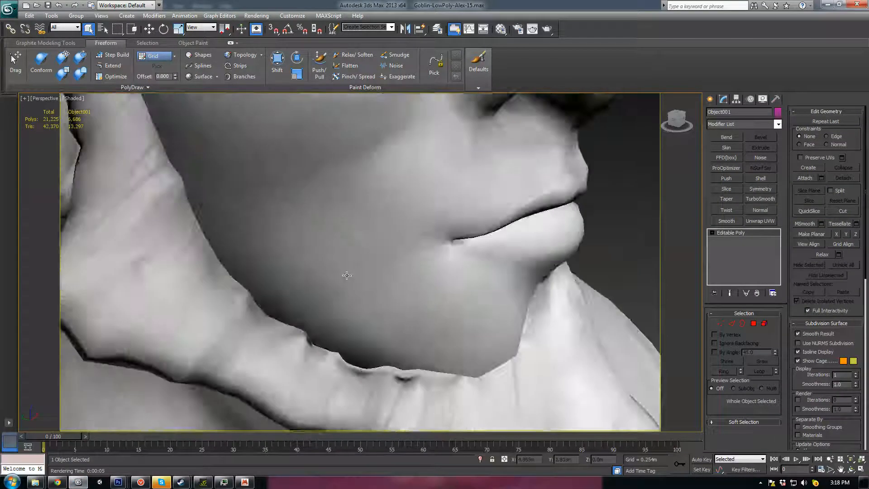
mouse_move(359, 292)
middle_mouse_down("alt")
mouse_move(380, 282)
mouse_move(345, 268)
mouse_move(290, 279)
mouse_move(320, 271)
mouse_move(297, 275)
mouse_move(375, 278)
mouse_move(367, 282)
middle_mouse_up("alt")
scroll(289, 278, "down", 6)
scroll(290, 279, "up", 8)
scroll(320, 271, "down", 9)
scroll(320, 271, "up", 5)
scroll(441, 294, "up", 4)
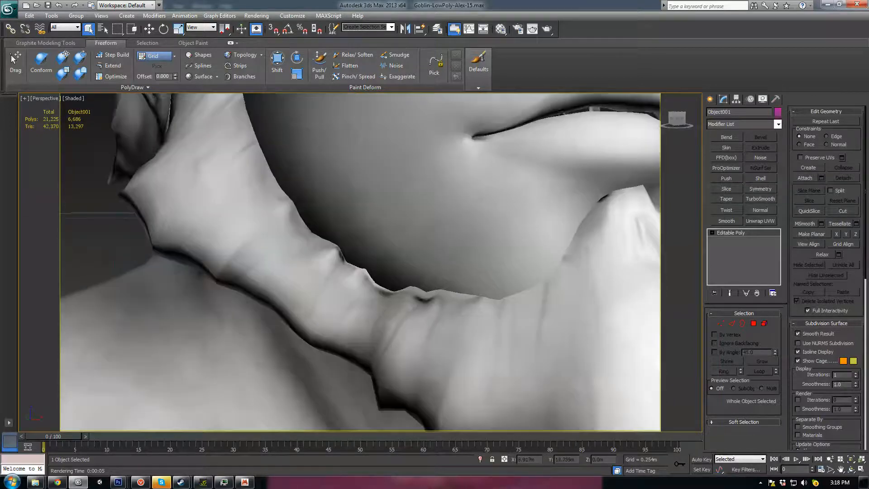
middle_click_drag(453, 302, 355, 259, "alt")
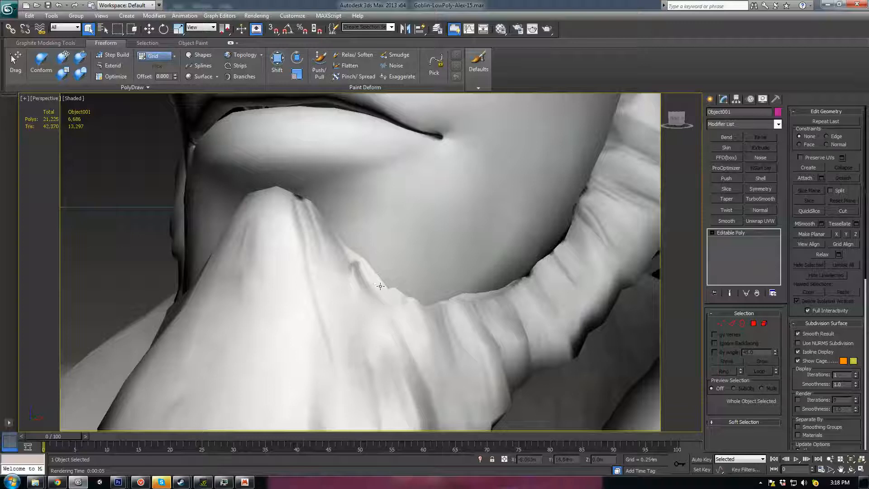
Inspect the beard edge beside the chin with and without edged faces, and examine the shading across the whole head
key("F4")
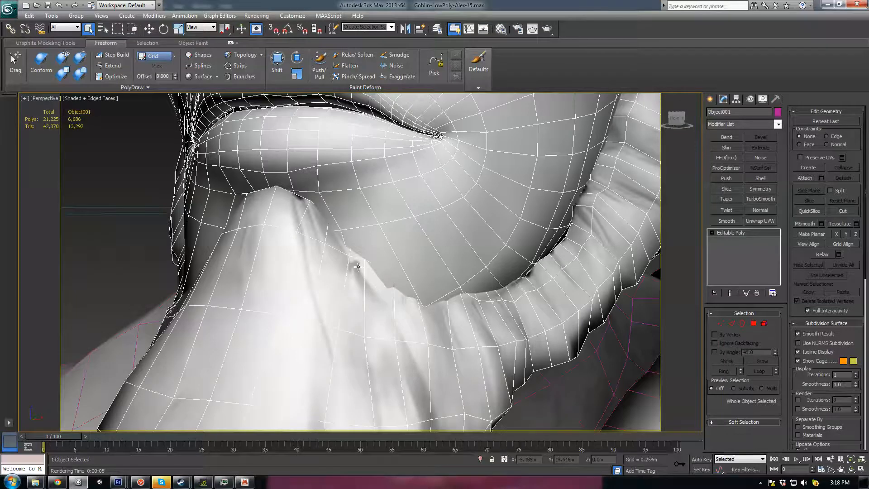
key("F4")
middle_click_drag(327, 299, 427, 277, "alt")
scroll(504, 313, "down", 6)
middle_click_drag(474, 319, 339, 287, "alt")
scroll(419, 258, "up", 8)
middle_click_drag(345, 355, 433, 302, "alt")
scroll(433, 302, "down", 8)
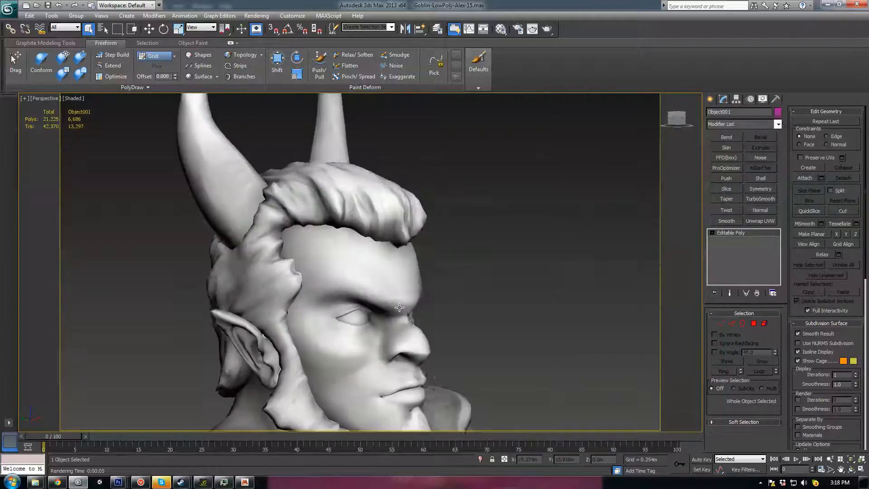
middle_click_drag(479, 335, 403, 290, "alt")
scroll(340, 285, "up", 7)
scroll(340, 285, "down", 7)
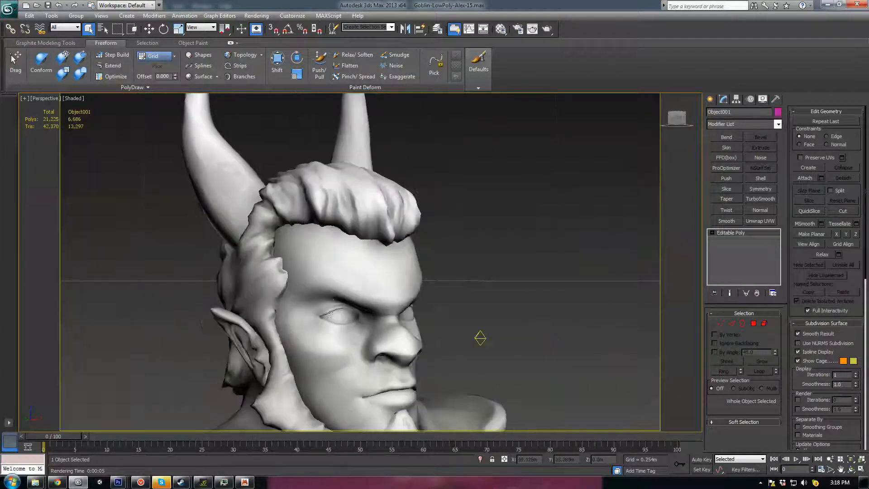
Select the eyeball on the goblin's left side as an element and rotate it inside its socket
middle_click_drag(479, 340, 334, 314, "alt")
scroll(334, 314, "up", 9)
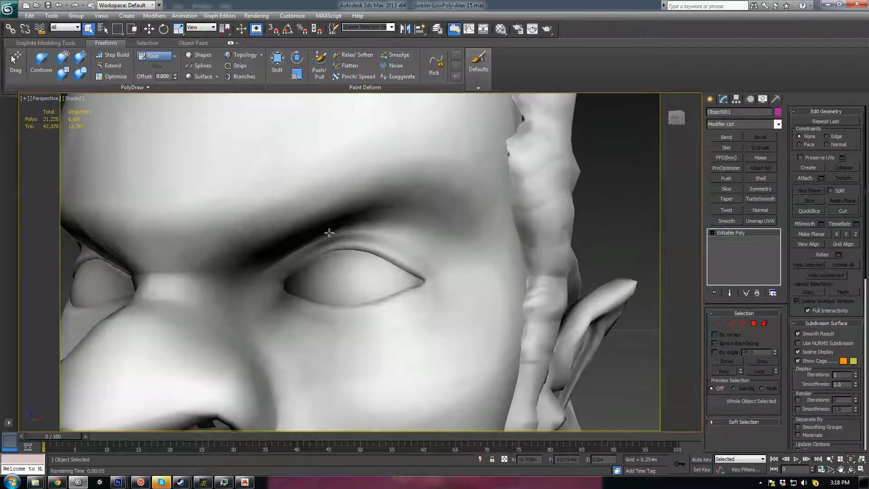
left_click(765, 323)
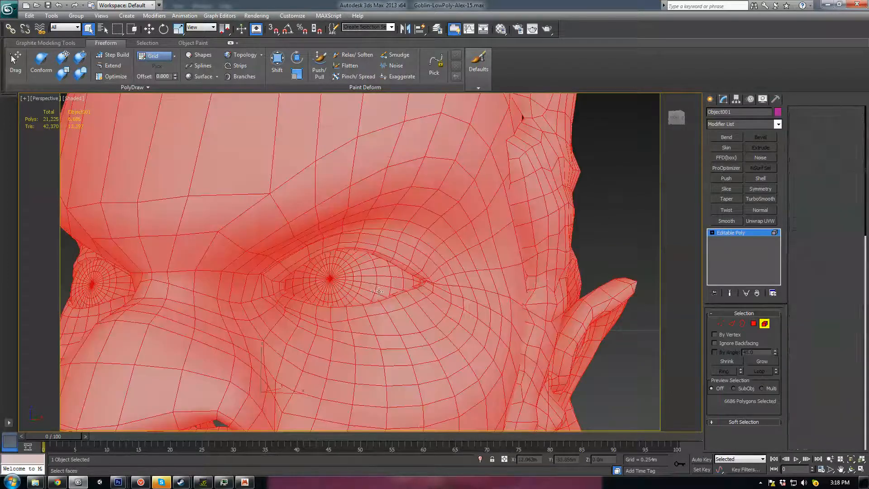
left_click(393, 295)
middle_click_drag(403, 315, 428, 305, "alt")
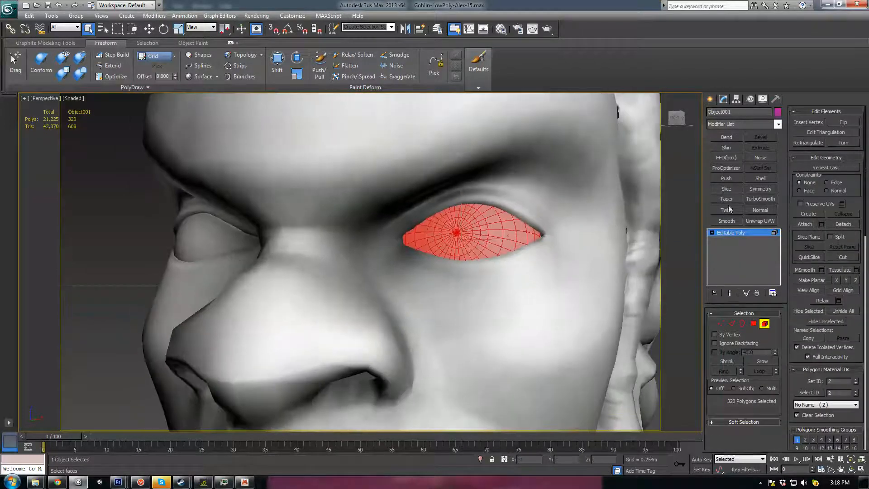
middle_click_drag(666, 287, 537, 299, "alt")
key("e")
mouse_move(503, 336)
middle_mouse_down("alt")
mouse_move(470, 342)
mouse_move(501, 344)
middle_mouse_up("alt")
left_click_drag(427, 268, 474, 288)
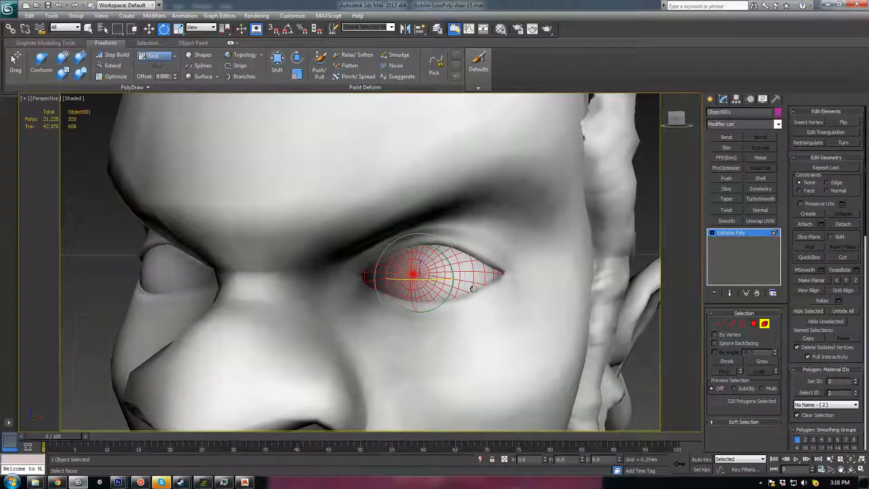
middle_click_drag(679, 145, 572, 151, "alt")
left_click_drag(427, 272, 423, 325)
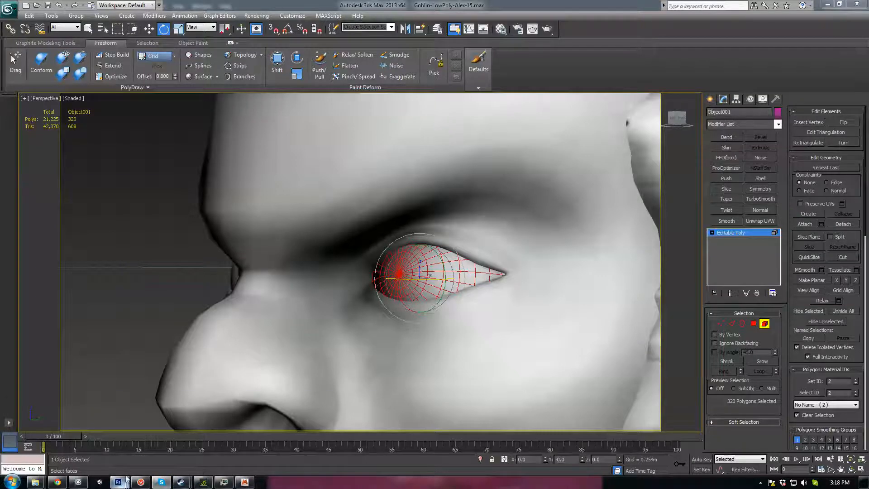
Switch back to the occlusion texture in Photoshop and add a new layer above Layer 1 for the eye circles
mouse_move(127, 479)
left_click(175, 429)
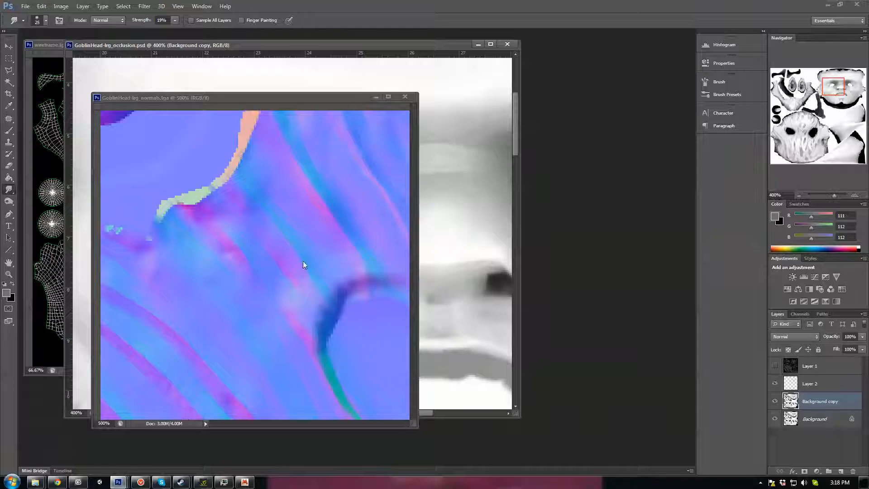
left_click(424, 43)
key("f")
left_click_drag(213, 323, 611, 122)
left_click_drag(136, 385, 483, 227)
left_click_drag(172, 293, 410, 198)
left_click_drag(490, 75, 384, 269)
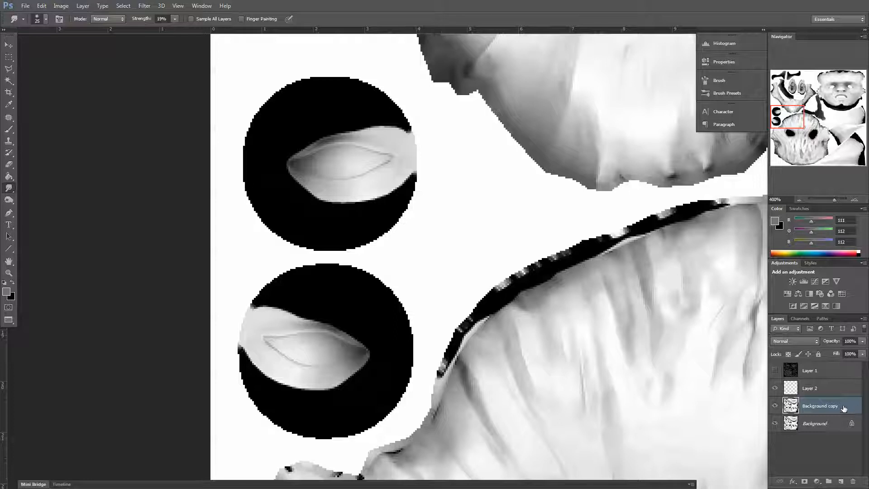
left_click(813, 372)
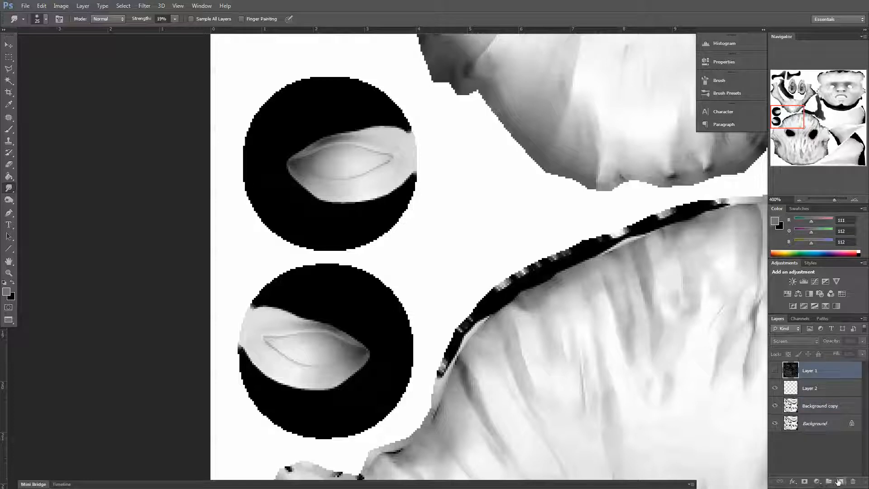
left_click(840, 482)
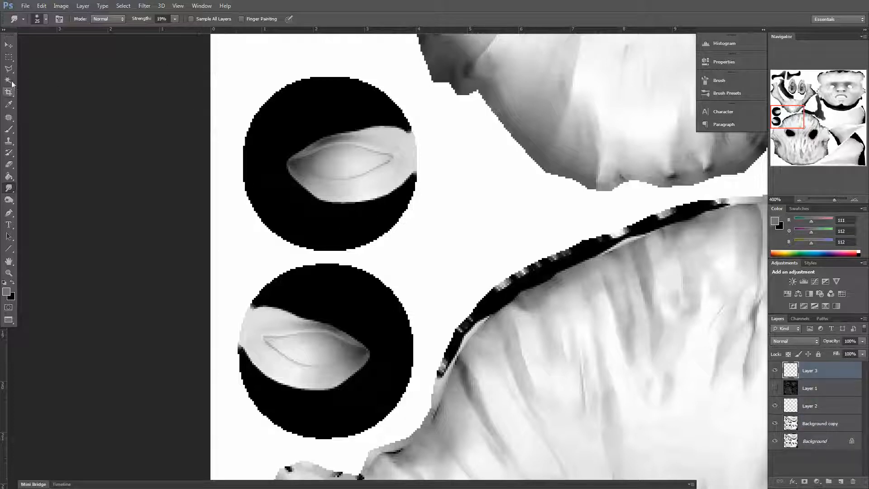
Sample the background white and paint over the two black eye circles on Layer 3 with a much larger brush
left_click(10, 132)
left_click(244, 79, "alt")
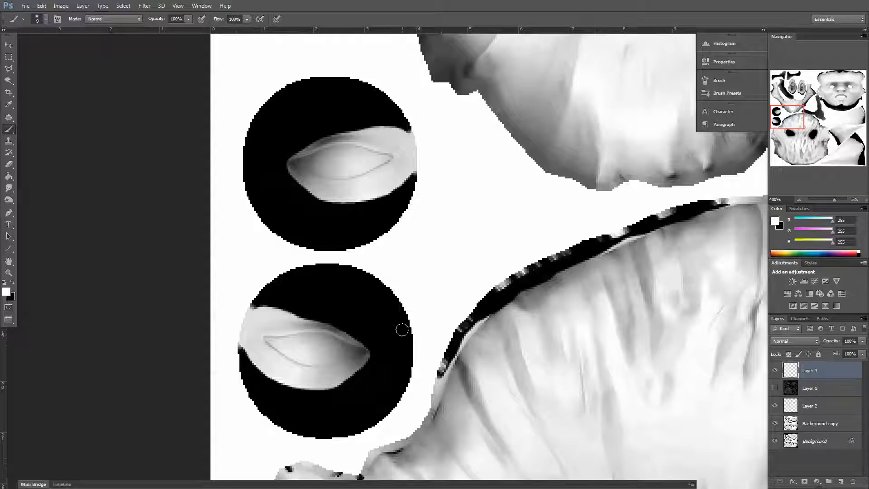
key("bracketright")
key("bracketright")
key("bracketright")
key("bracketright")
key("bracketright")
key("bracketright")
key("bracketright")
key("bracketright")
key("bracketright")
key("bracketright")
left_click(45, 20)
key("Return")
mouse_move(287, 150)
left_mouse_down()
mouse_move(325, 143)
mouse_move(312, 177)
mouse_move(349, 145)
mouse_move(305, 295)
mouse_move(322, 303)
left_mouse_up()
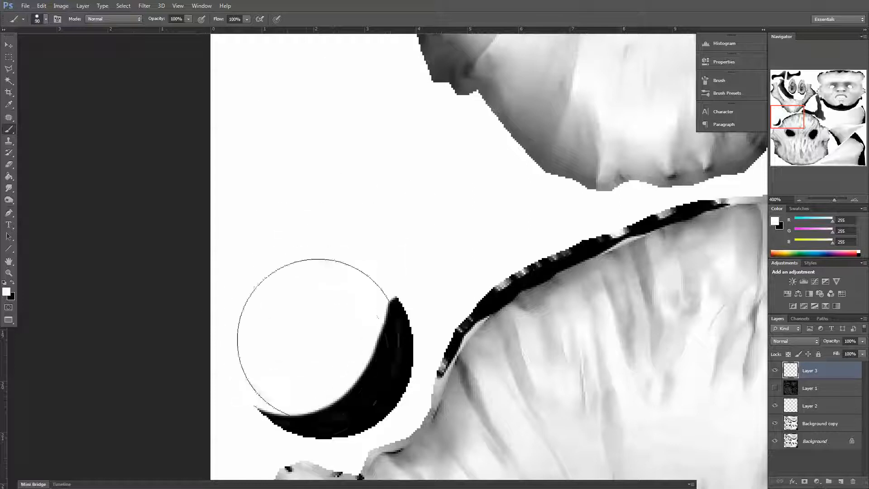
Cover the lower eye circle's remaining black rim in white at brush size 50, and set Layer 3's fill to about 75%
key("bracketleft")
key("bracketleft")
key("bracketleft")
key("bracketleft")
key("bracketleft")
mouse_move(288, 386)
left_mouse_down()
mouse_move(272, 394)
mouse_move(332, 393)
mouse_move(376, 312)
mouse_move(366, 382)
mouse_move(335, 398)
left_mouse_up()
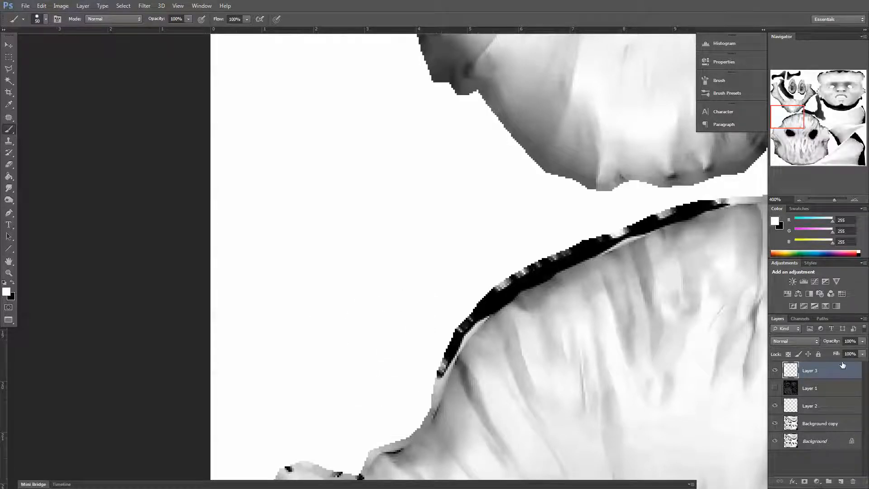
left_click(862, 354)
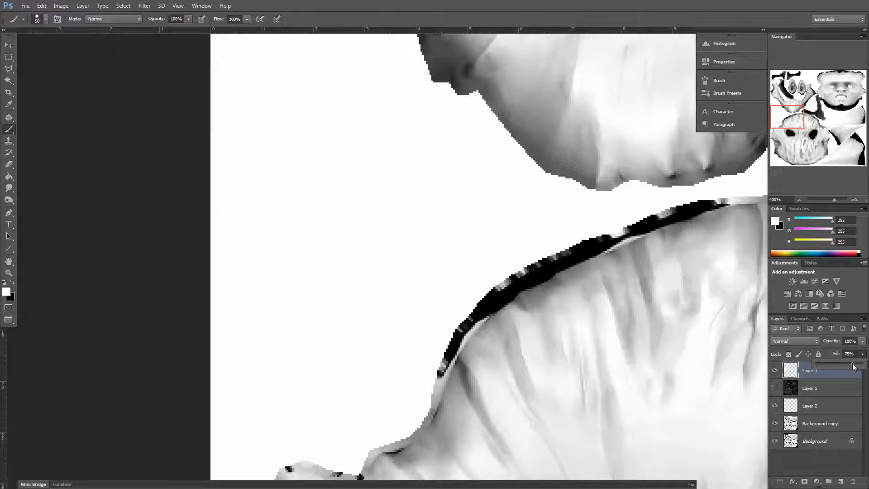
left_click_drag(854, 367, 852, 368)
Add another layer on top, shrink the brush and set the foreground colour to pure black
left_click(840, 481)
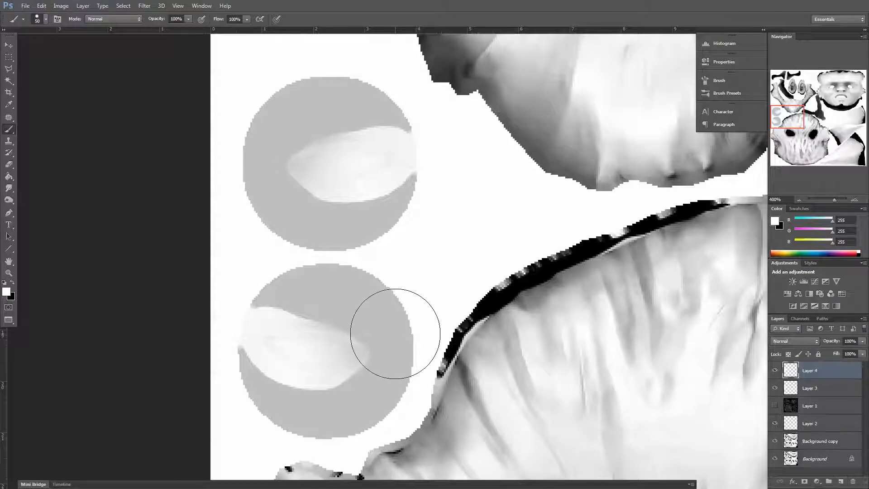
key("bracketleft")
key("bracketleft")
key("bracketleft")
key("bracketleft")
key("bracketleft")
key("bracketleft")
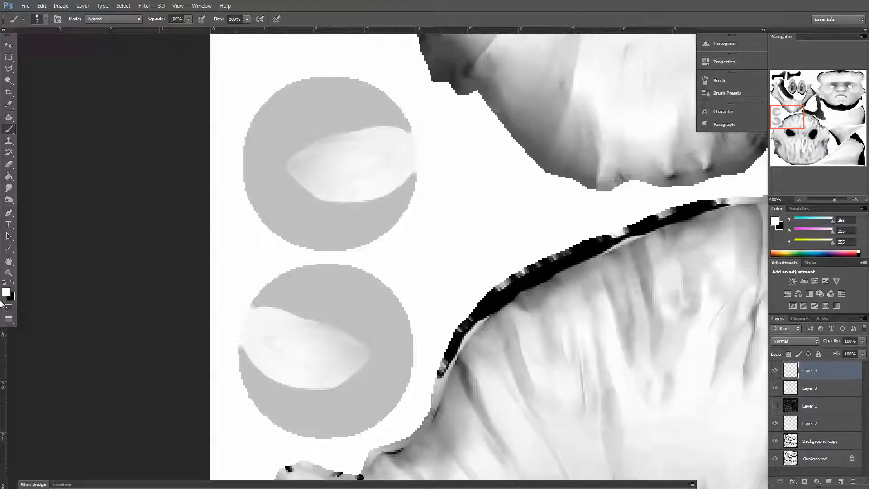
left_click(12, 283)
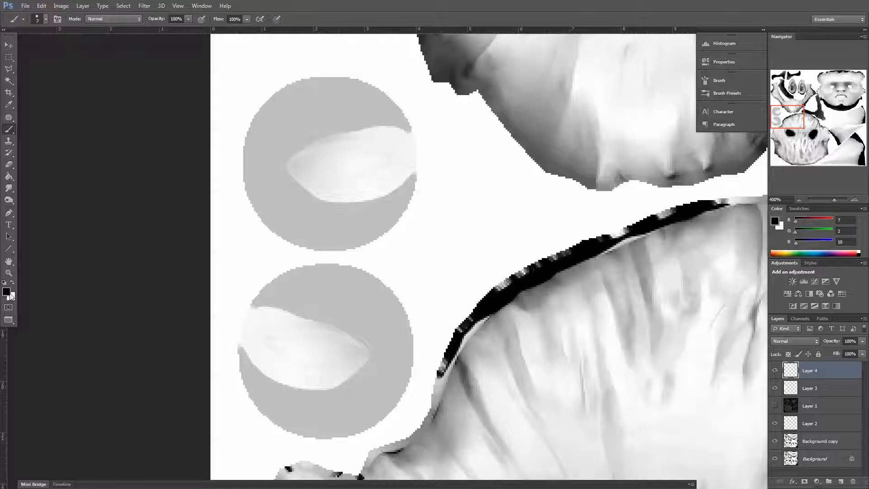
left_click(6, 292)
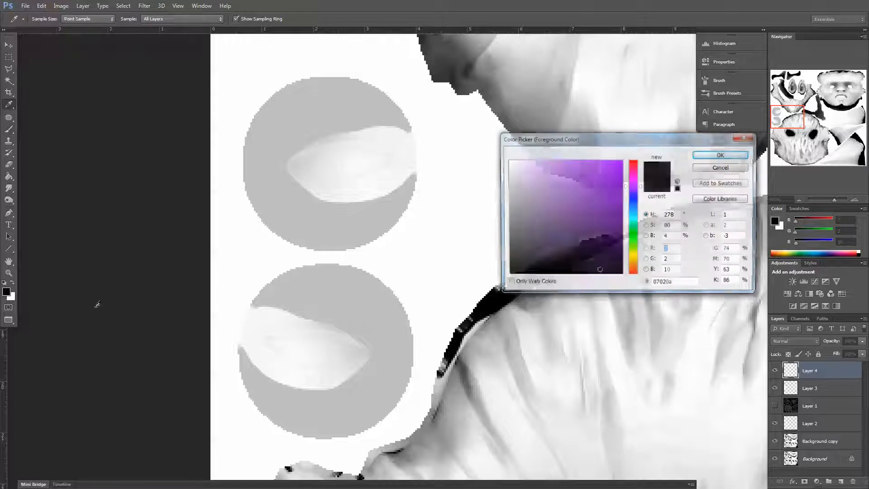
left_click(722, 155)
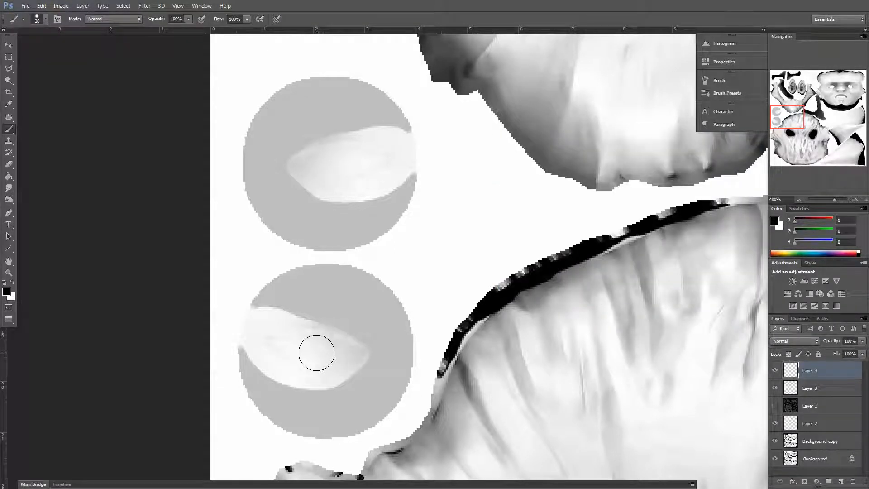
Try painting a round black pupil in the middle of each eye shape
left_click_drag(318, 347, 311, 349)
left_click_drag(341, 162, 348, 175)
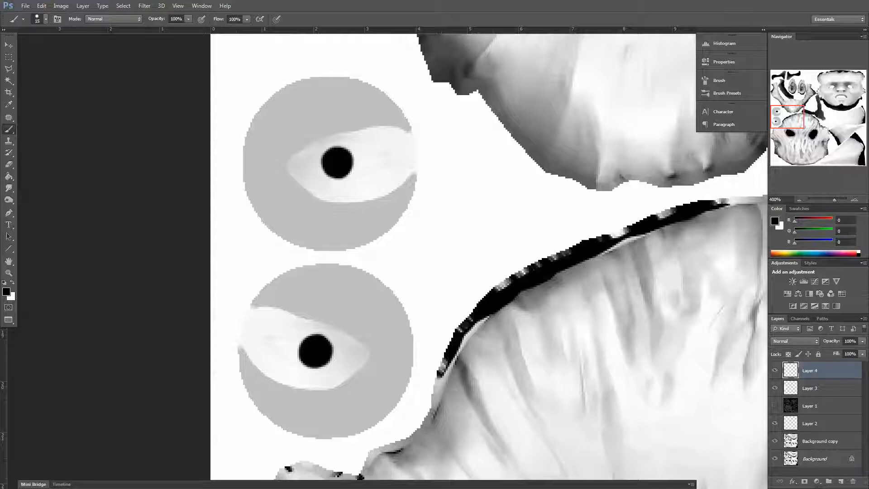
key("ctrl+alt+z")
key("ctrl+alt+z")
key("ctrl+alt+z")
Paint a round black pupil in the middle of each eye shape on Layer 4 and set Layer 3's fill to 100%
left_click(841, 482)
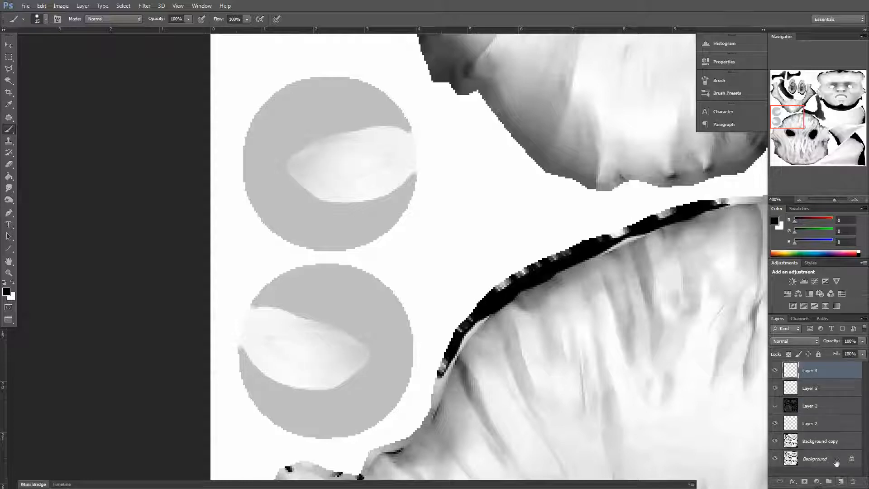
left_click_drag(321, 348, 319, 350)
left_click_drag(342, 173, 338, 162)
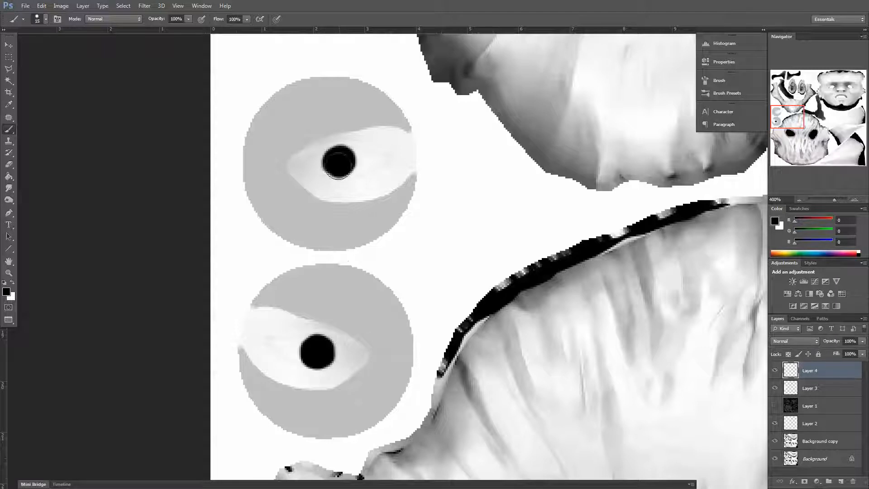
left_click(833, 394)
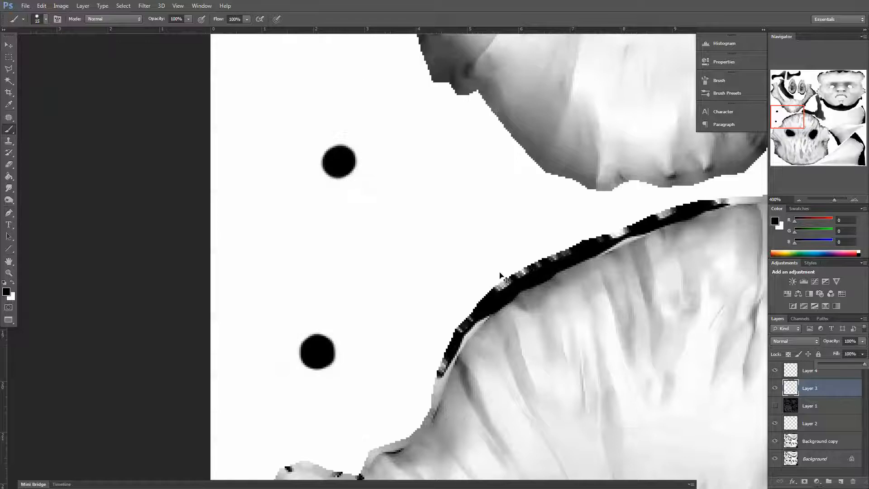
left_click(447, 271)
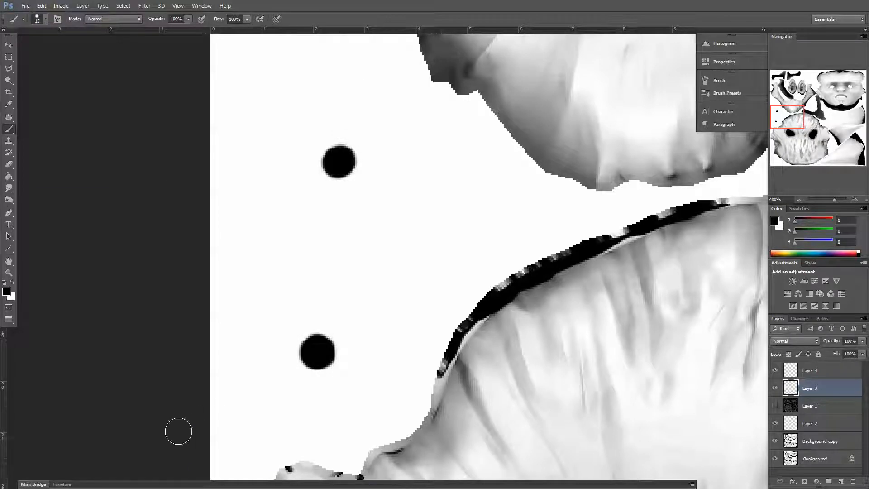
Switch to 3ds Max, examine the painted pupils on the goblin's face up close and undo the last change to the head
key("super")
left_click(78, 482)
scroll(690, 312, "down", 6)
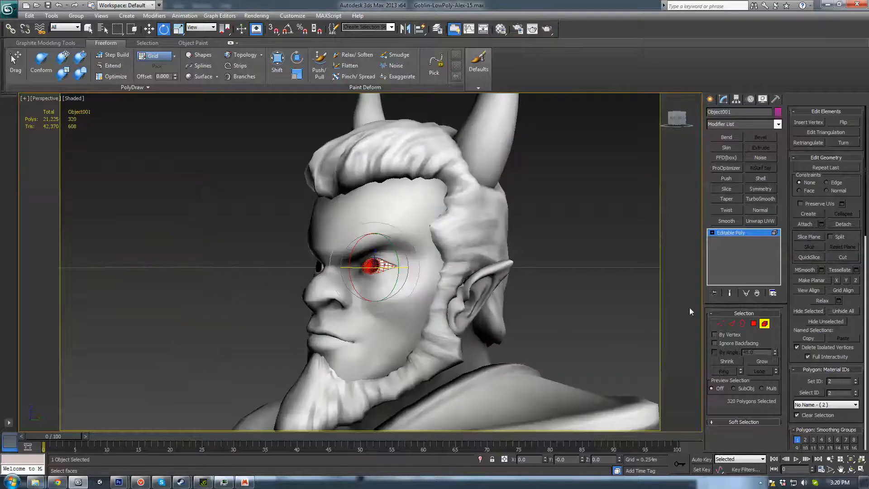
left_click(765, 324)
middle_click_drag(372, 317, 473, 323, "alt")
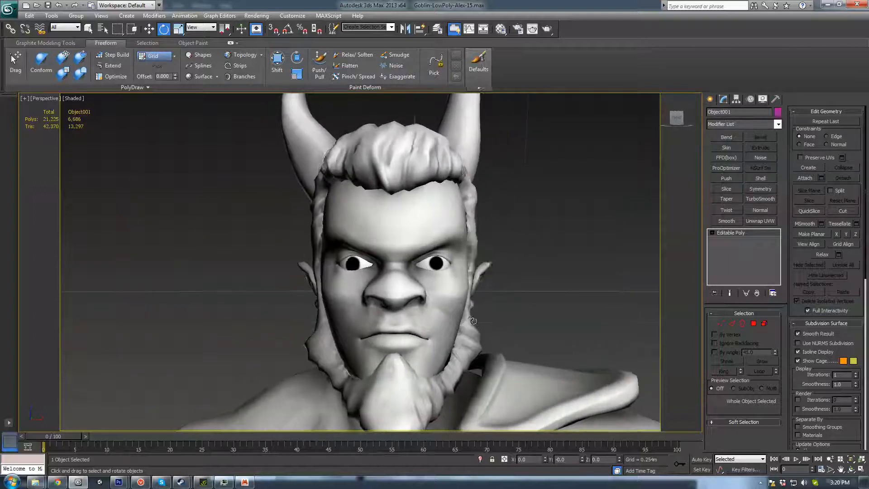
scroll(464, 321, "up", 10)
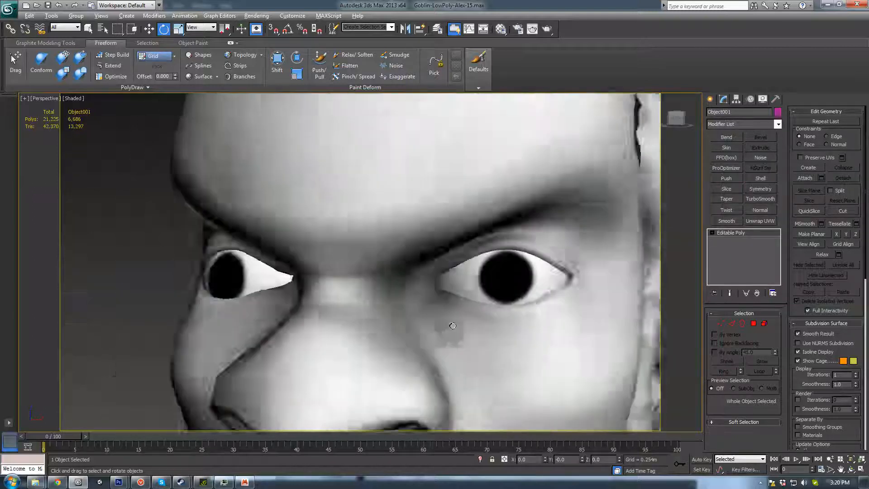
middle_click_drag(453, 326, 443, 334, "alt")
key("ctrl+z")
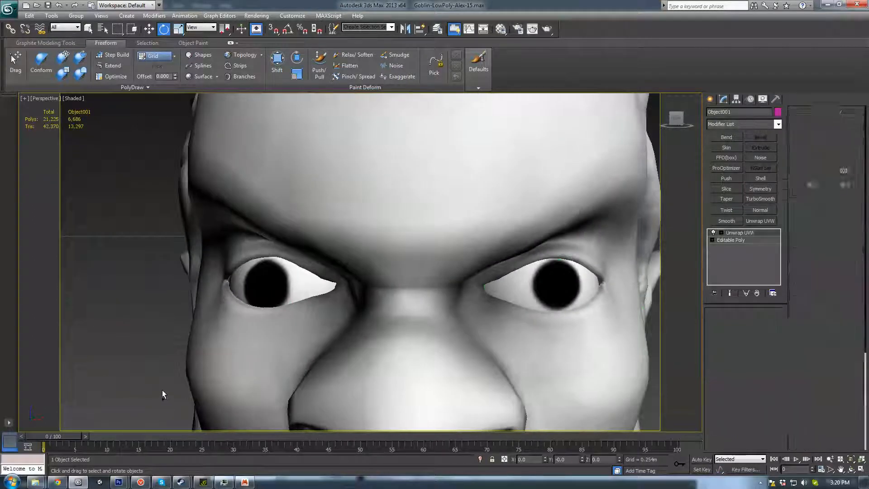
Return to the occlusion texture in Photoshop, hide Layer 4 with the black pupils and leave the full-screen view
mouse_move(119, 482)
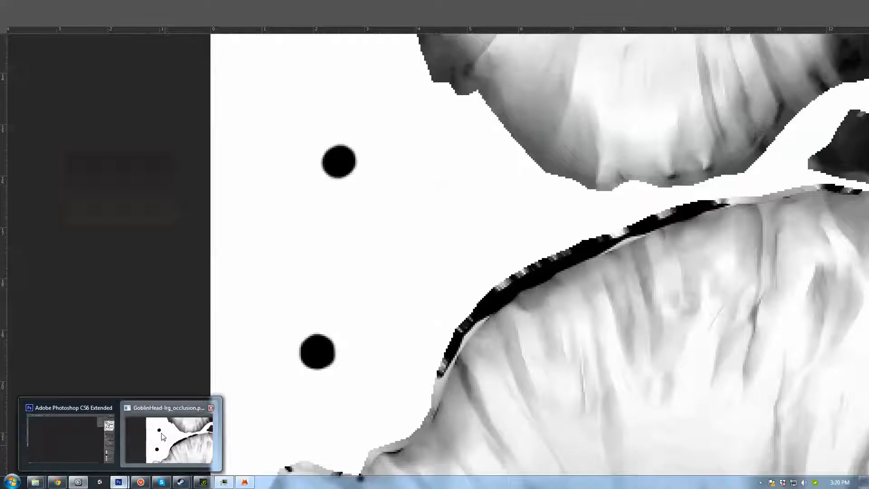
left_click(163, 436)
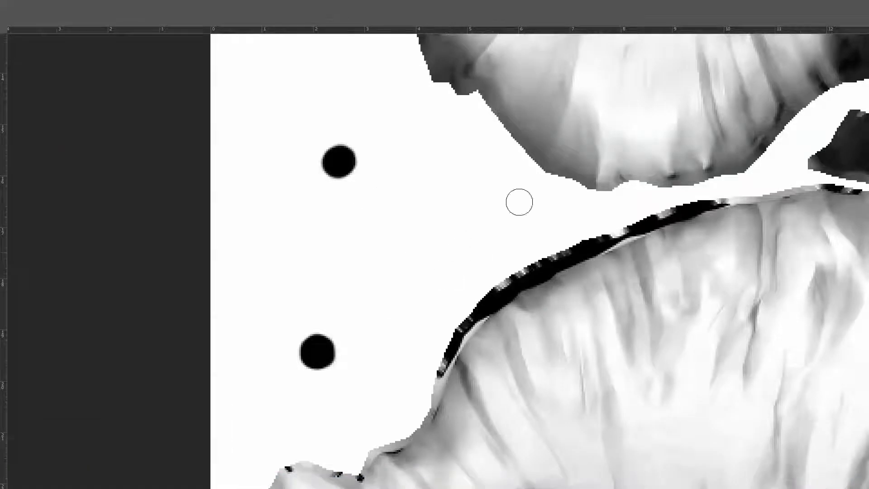
left_click(464, 239)
key("ctrl+z")
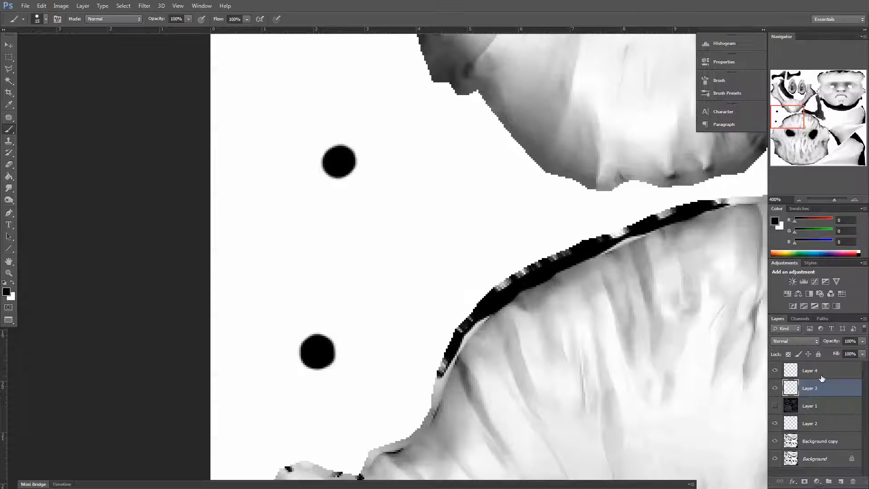
left_click(815, 370)
left_click(776, 370)
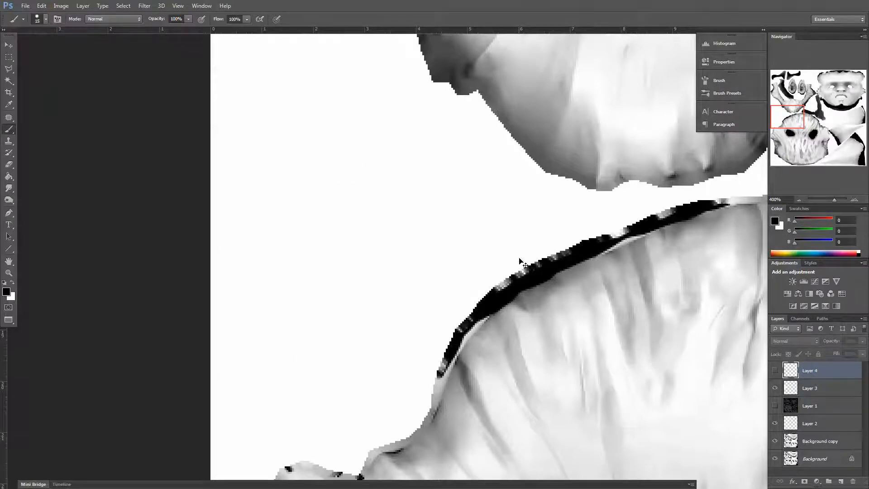
key("f")
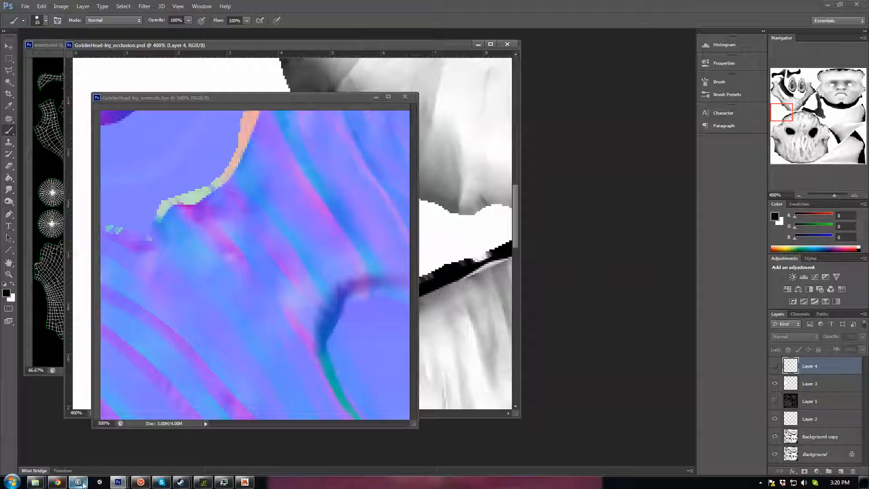
Switch to 3ds Max, check the head with blank white eyes and convert it to an editable poly
left_click(82, 483)
scroll(401, 261, "down", 8)
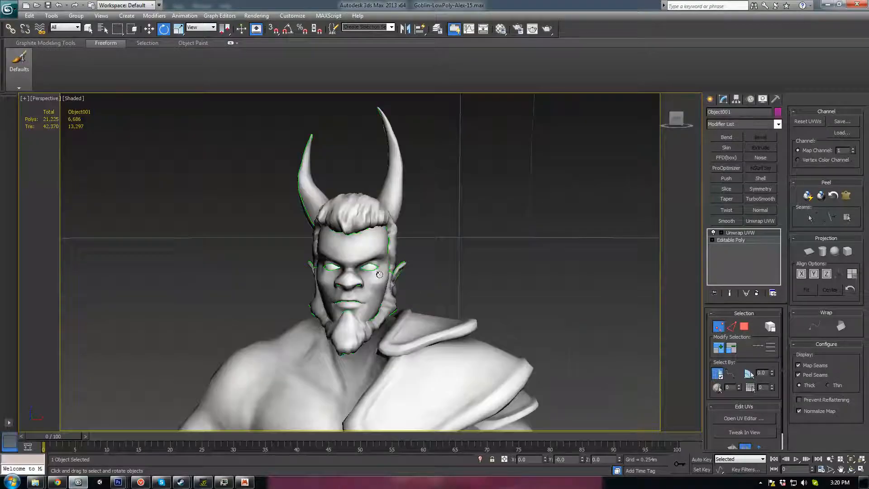
middle_click_drag(380, 273, 429, 286, "alt")
middle_click_drag(476, 261, 400, 237)
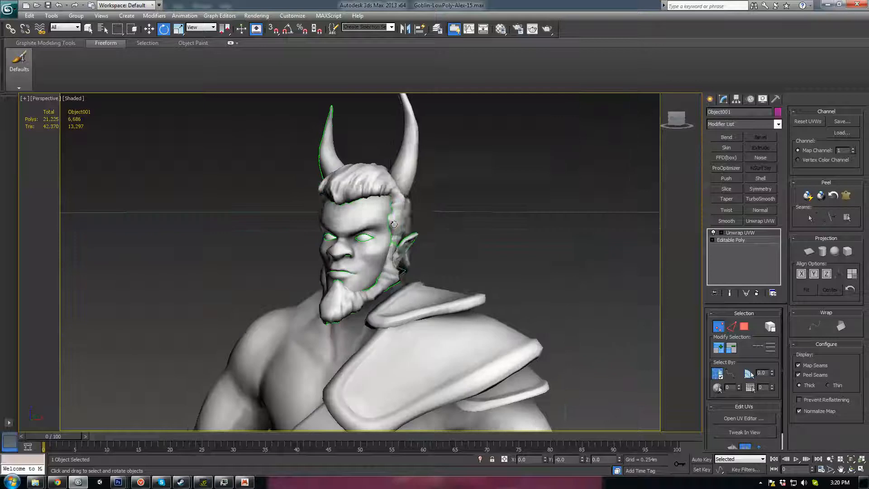
right_click(390, 219)
mouse_move(445, 301)
left_click(490, 313)
Select the low-poly body and examine the torso, chest strap, belt and legs for shading and texture artifacts
middle_click_drag(392, 322, 415, 275, "alt")
left_click(415, 275)
middle_click_drag(492, 333, 484, 288, "alt")
scroll(485, 288, "up", 3)
scroll(497, 351, "down", 3)
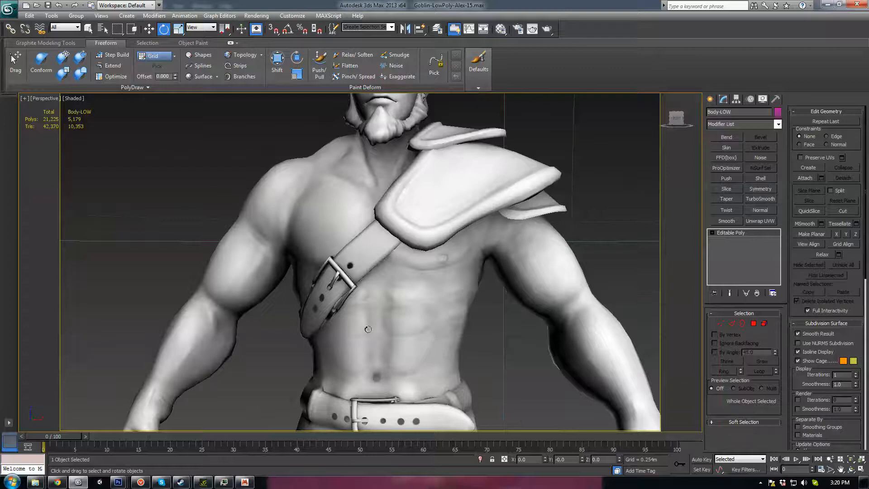
middle_click_drag(367, 330, 407, 290, "alt")
middle_click_drag(457, 246, 343, 305)
scroll(392, 307, "up", 10)
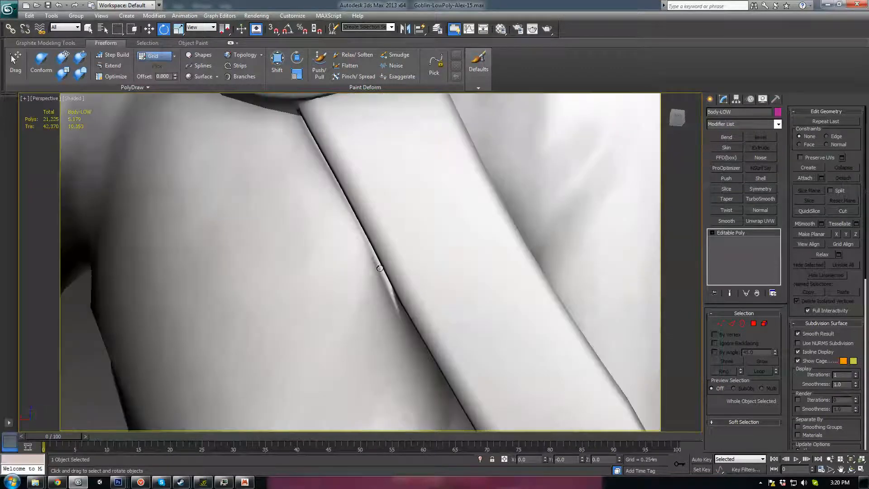
scroll(380, 268, "down", 8)
middle_click_drag(409, 316, 461, 312, "alt")
middle_click_drag(441, 380, 427, 267)
scroll(387, 315, "down", 5)
middle_click_drag(444, 315, 419, 295)
scroll(468, 175, "down", 5)
scroll(323, 341, "up", 7)
middle_click_drag(320, 334, 372, 359, "alt")
scroll(468, 331, "down", 5)
middle_click_drag(482, 310, 473, 307, "alt")
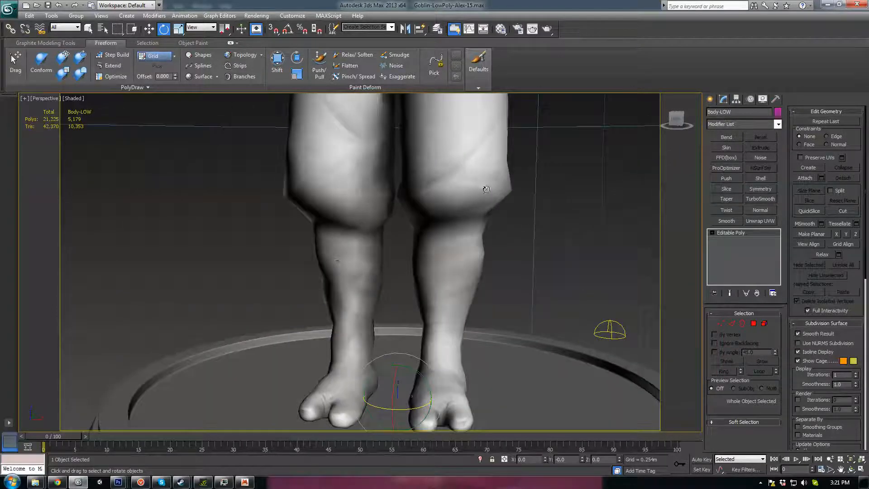
Examine the model from the legs up to the face, looking closely at the eyes, nose and mouth
middle_click_drag(485, 188, 485, 331)
middle_click_drag(398, 281, 423, 277, "alt")
middle_click_drag(466, 181, 373, 363)
scroll(430, 336, "up", 3)
scroll(399, 310, "up", 5)
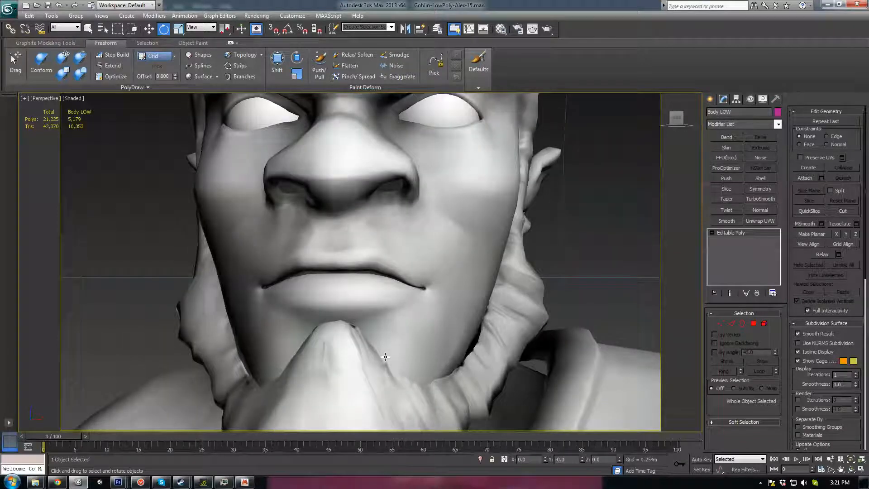
scroll(421, 242, "down", 5)
middle_click_drag(414, 228, 421, 287)
scroll(420, 285, "up", 5)
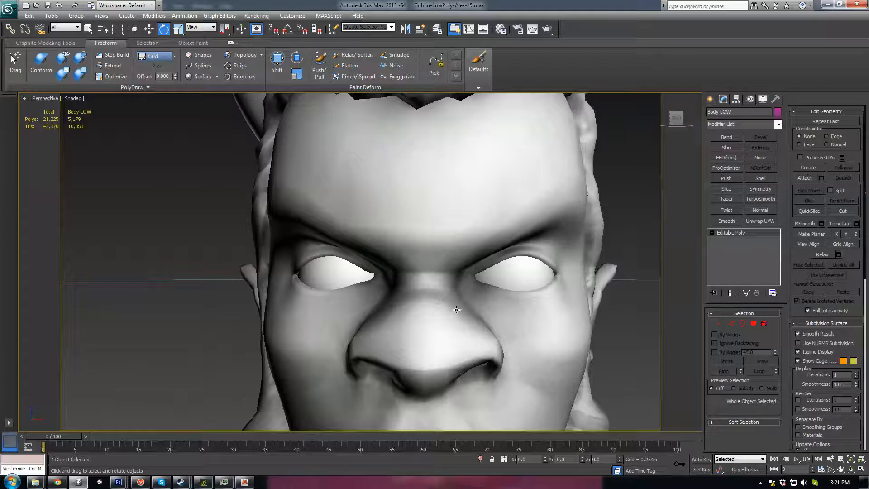
scroll(421, 286, "down", 5)
scroll(438, 289, "up", 5)
middle_click_drag(454, 325, 430, 285)
Select the goblin's head and examine the nostril openings from below
left_click(342, 220)
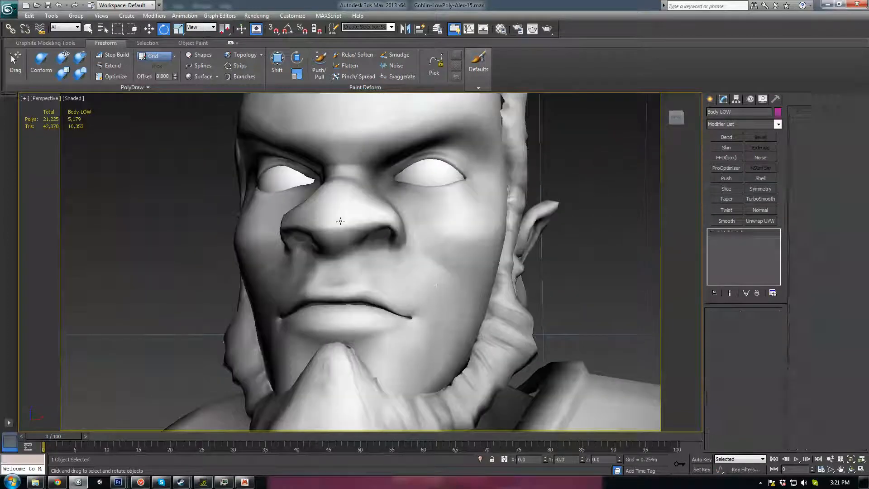
middle_click_drag(341, 220, 390, 283, "alt")
scroll(390, 283, "up", 1)
scroll(390, 282, "down", 2)
scroll(390, 282, "up", 2)
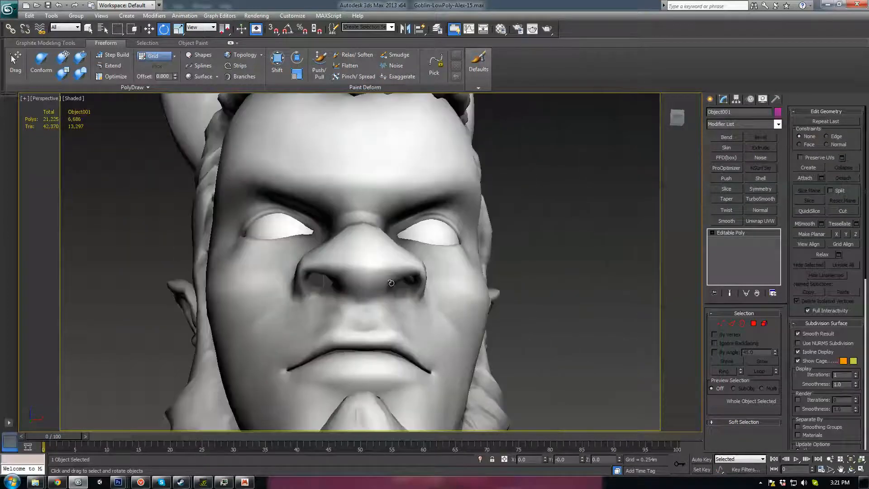
scroll(390, 282, "up", 2)
scroll(387, 270, "up", 2)
scroll(387, 269, "down", 2)
Convert the head to an editable poly, cap both open nostril borders and check the filled holes from below
right_click(385, 267)
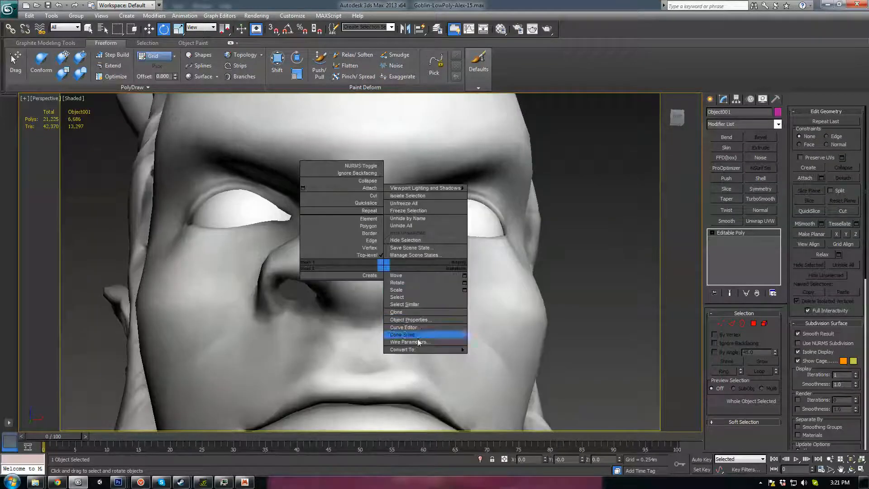
left_click(484, 358)
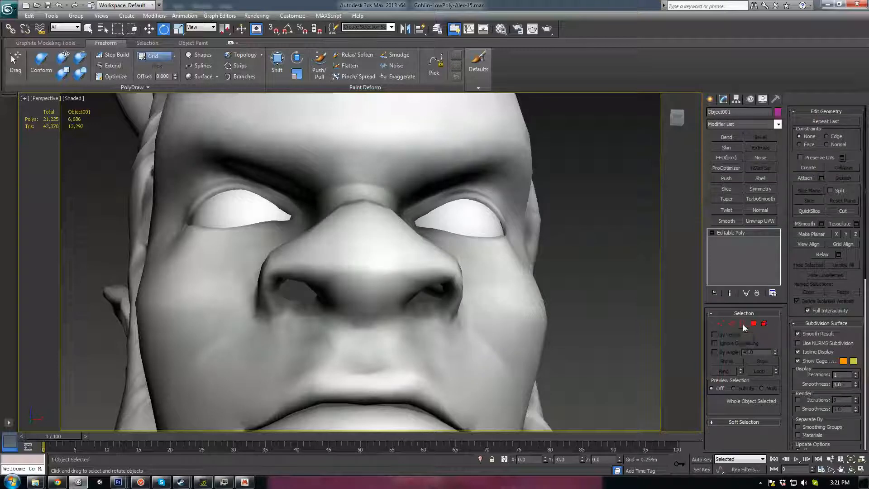
left_click(743, 323)
left_click(430, 290)
middle_click_drag(430, 294, 444, 323, "alt")
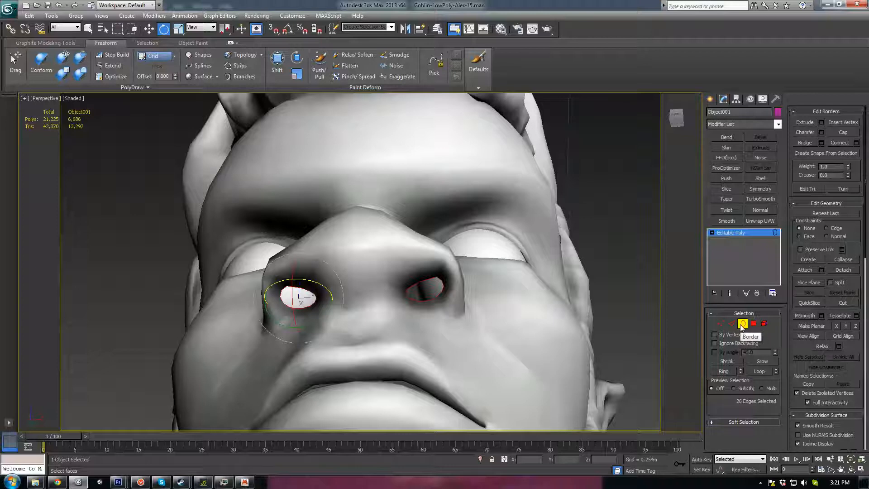
mouse_move(513, 297)
middle_mouse_down("alt")
mouse_move(495, 295)
mouse_move(521, 307)
middle_mouse_up("alt")
left_click(746, 325)
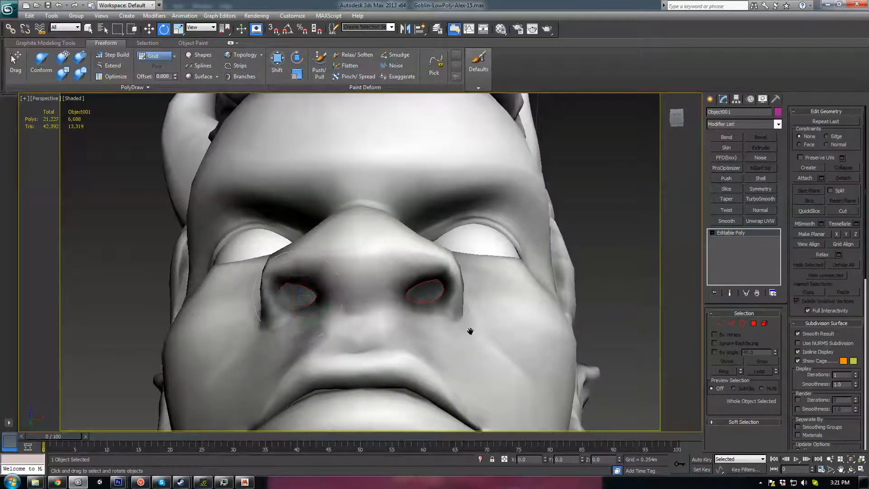
scroll(469, 330, "down", 6)
middle_click_drag(469, 330, 418, 318, "alt")
scroll(423, 329, "up", 6)
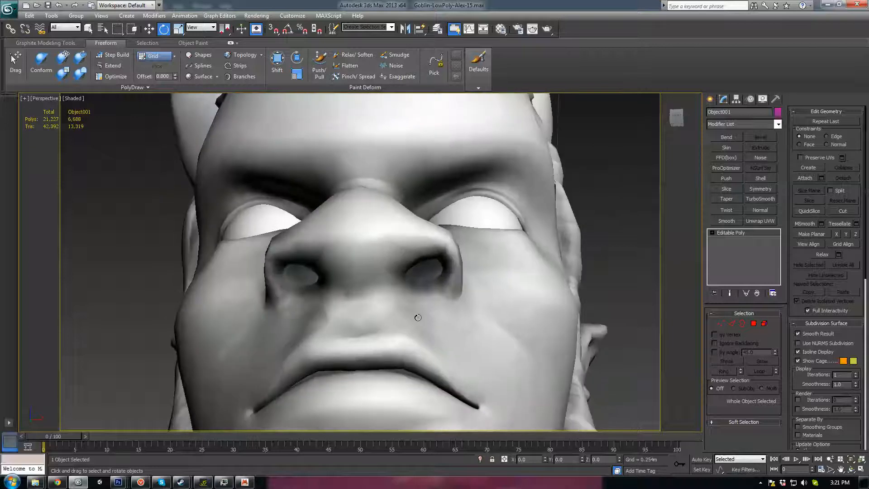
Apply Unwrap UVW to the head and examine the two nostril cap polygons in the UV editor
left_click(761, 221)
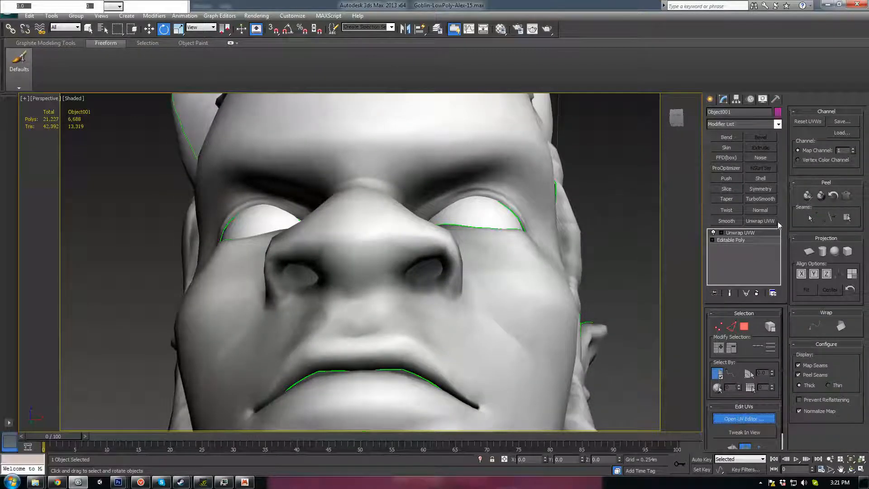
left_click(198, 66)
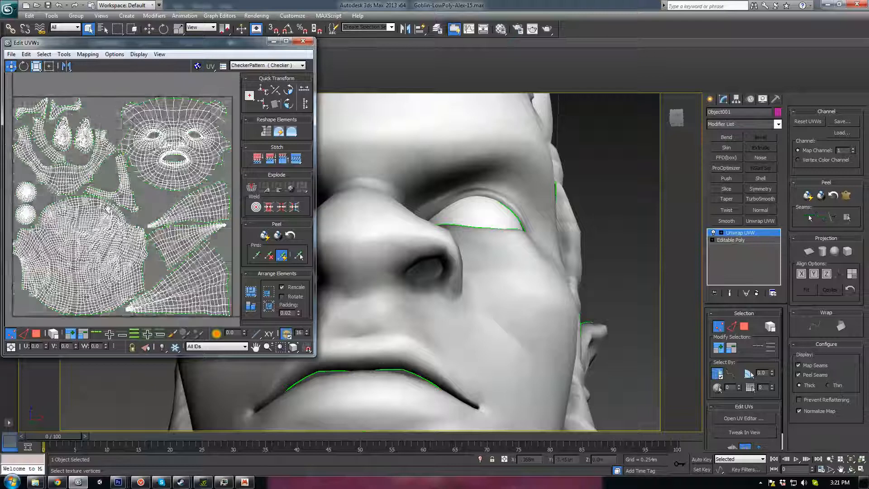
scroll(140, 226, "up", 2)
left_click(36, 334)
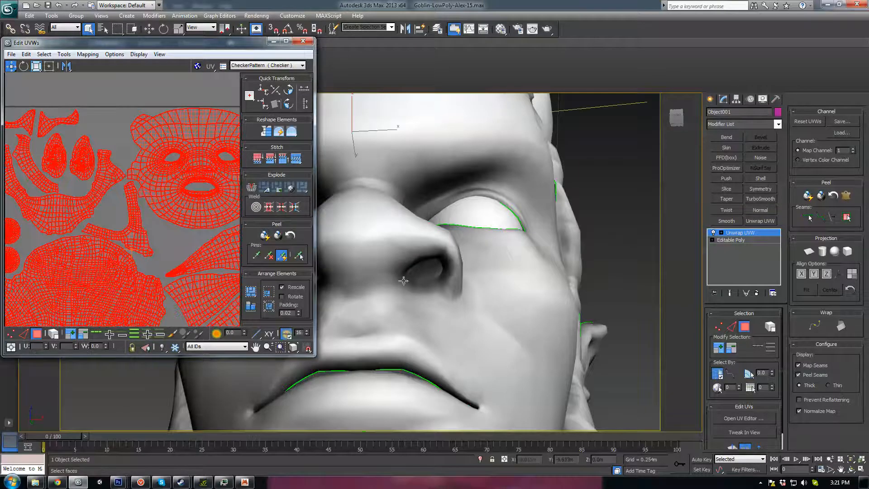
left_click(423, 272)
middle_click_drag(442, 278, 435, 257, "alt")
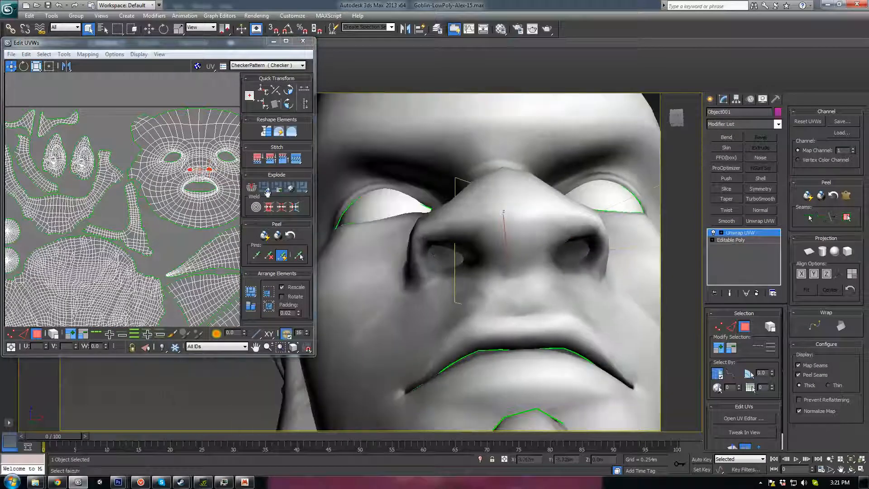
scroll(206, 174, "up", 10)
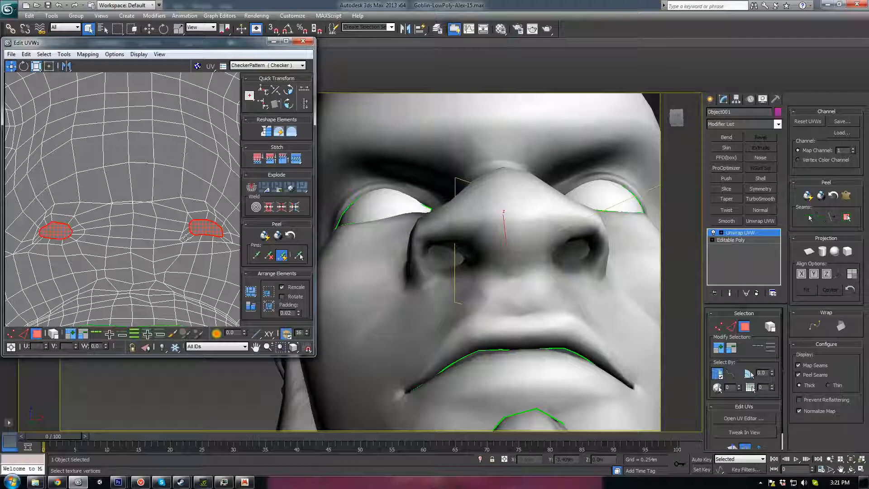
middle_click_drag(521, 286, 471, 264, "alt")
Convert the head back to an editable poly and review the smoothing groups of the two nostril cap polygons
right_click(554, 264)
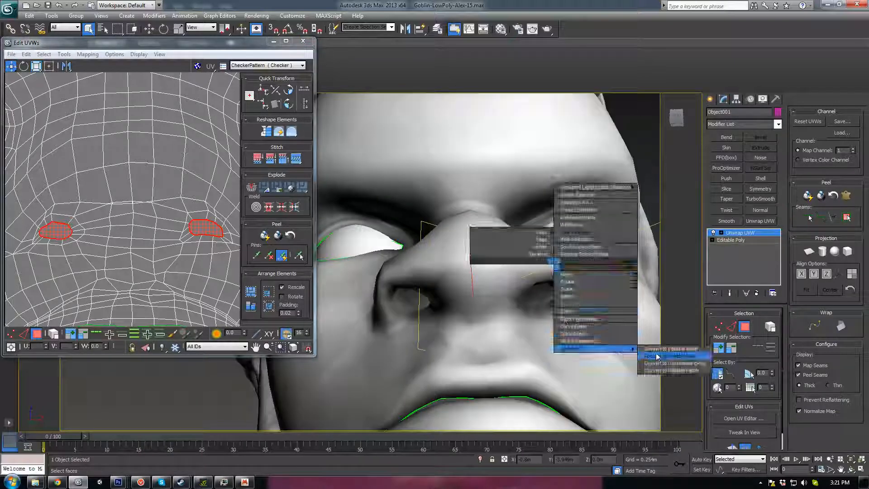
left_click(657, 356)
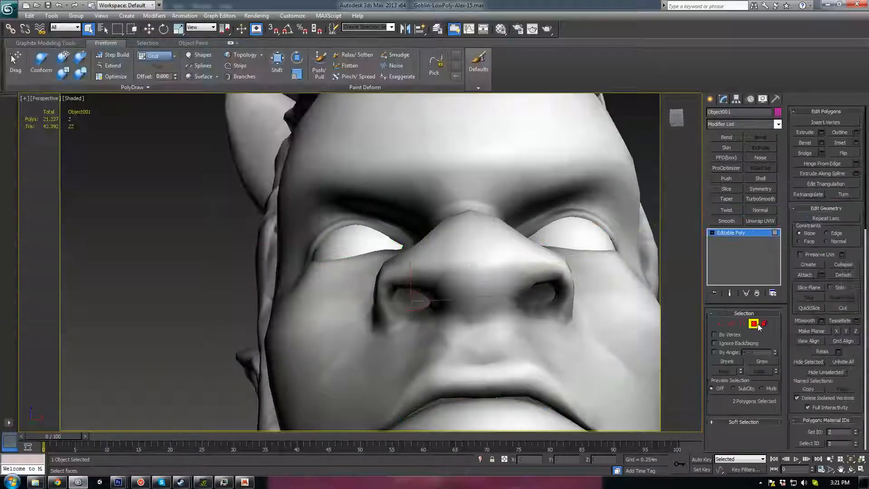
left_click(753, 324)
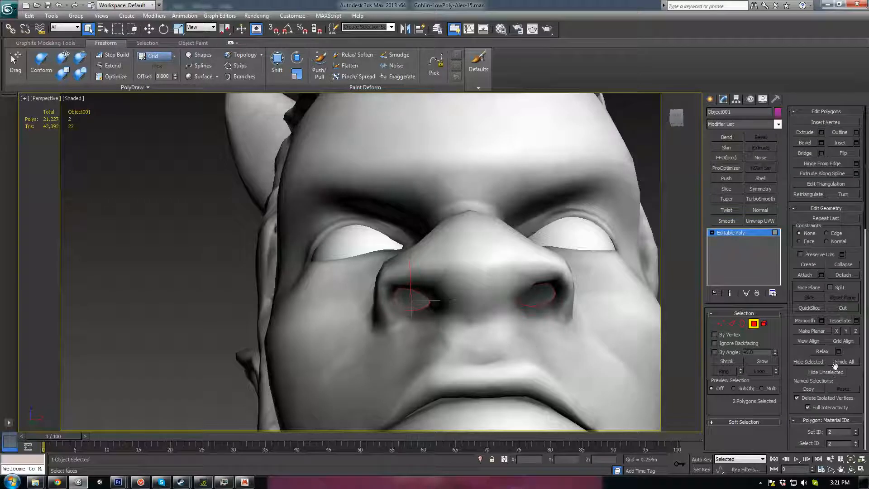
scroll(798, 352, "down", 5)
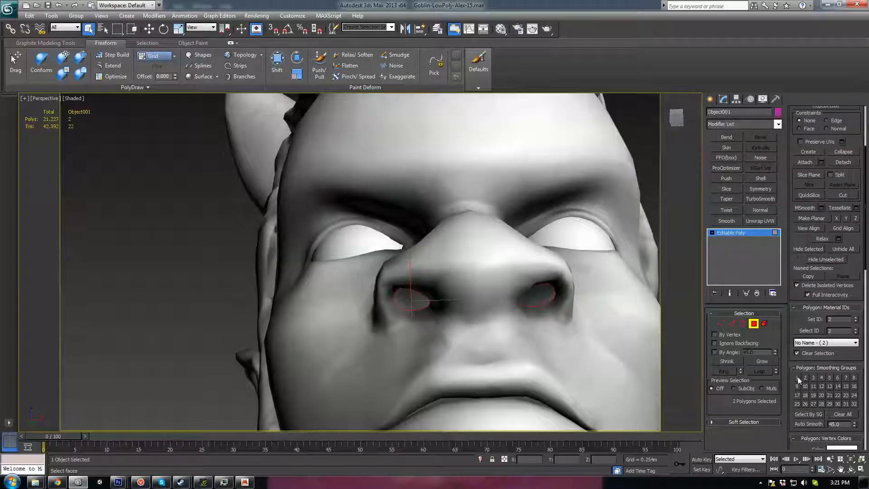
left_click(753, 327)
scroll(447, 292, "down", 5)
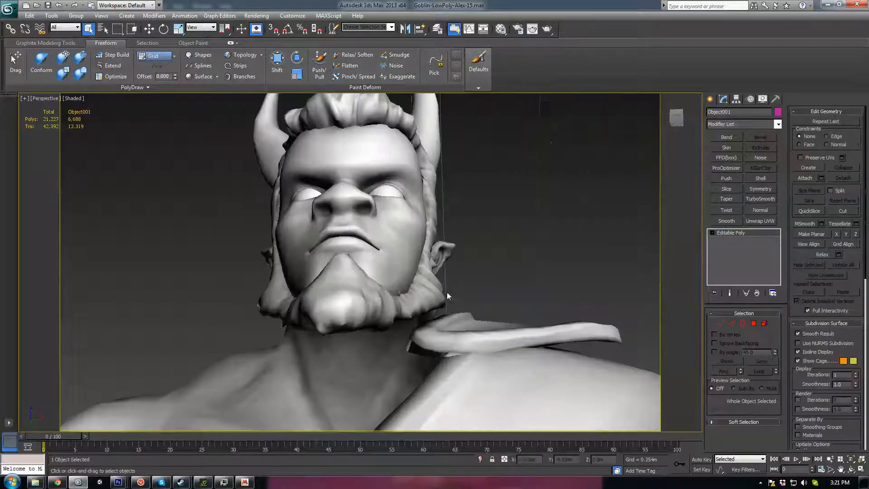
Select the body and display its edges around the open back of the belt's loose end
scroll(389, 285, "up", 6)
scroll(418, 308, "down", 8)
middle_click_drag(417, 308, 351, 304, "alt")
scroll(300, 336, "down", 5)
middle_click_drag(376, 402, 366, 231)
scroll(326, 299, "up", 4)
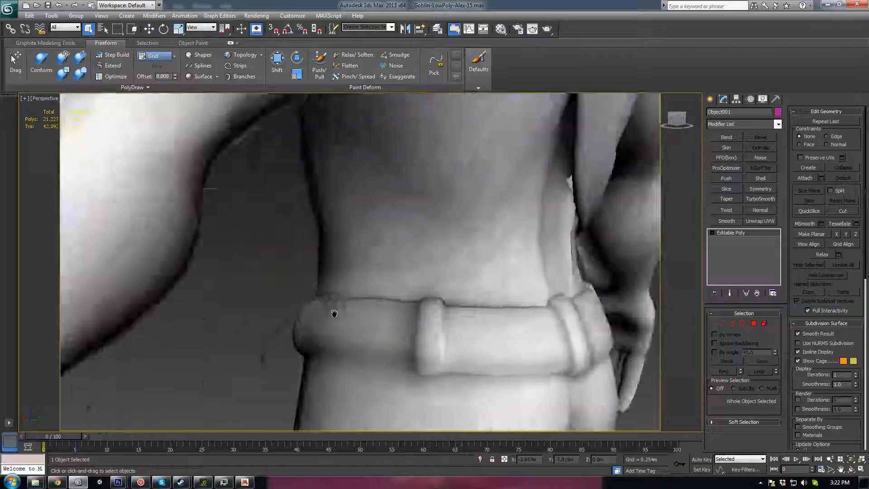
middle_click_drag(334, 313, 408, 257)
left_click(332, 307)
middle_click_drag(332, 308, 355, 325, "alt")
scroll(355, 325, "up", 5)
key("F4")
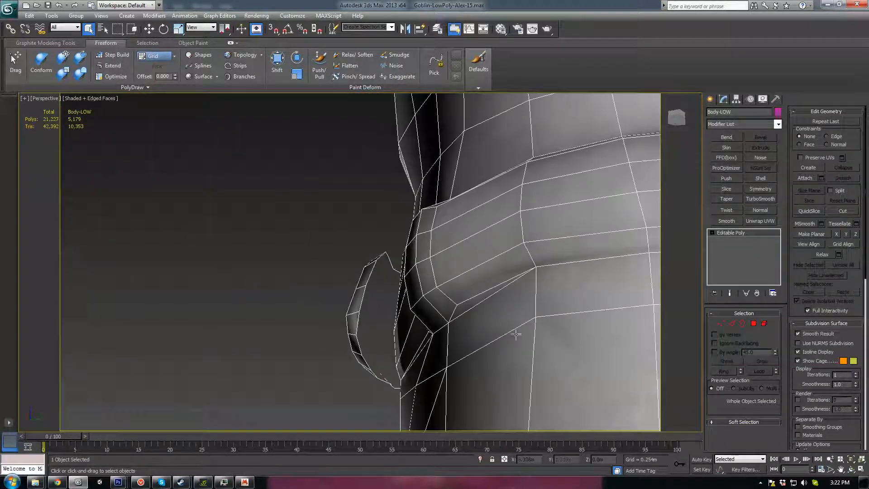
Select the open edges along both sides of the belt tip's back and bridge them
left_click(732, 323)
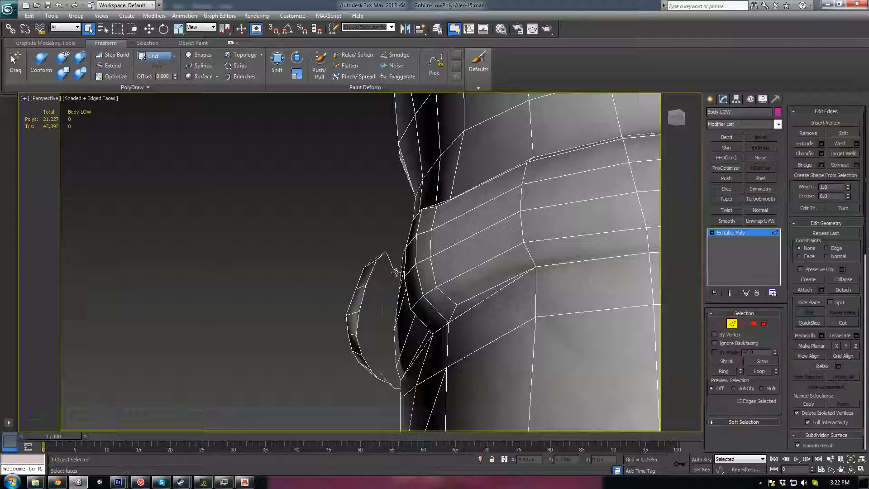
middle_click_drag(392, 268, 462, 344, "alt")
left_click(594, 365, "alt")
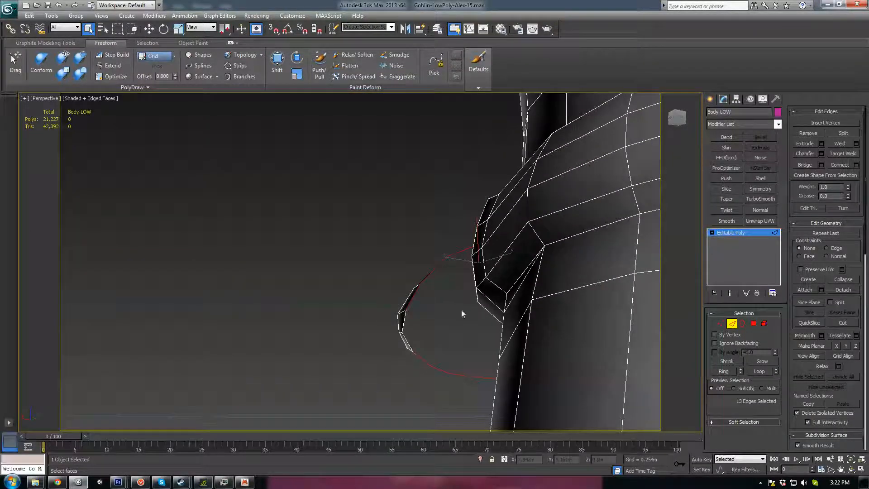
middle_click_drag(344, 289, 591, 334, "alt")
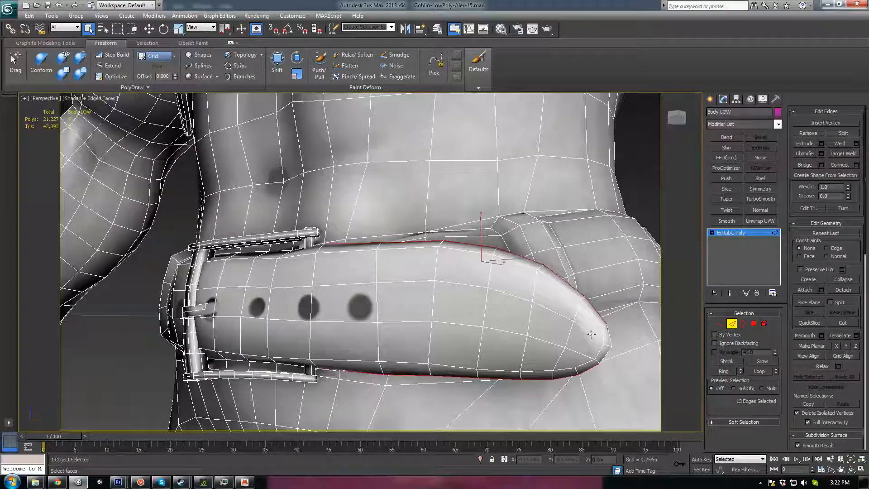
left_click(806, 166)
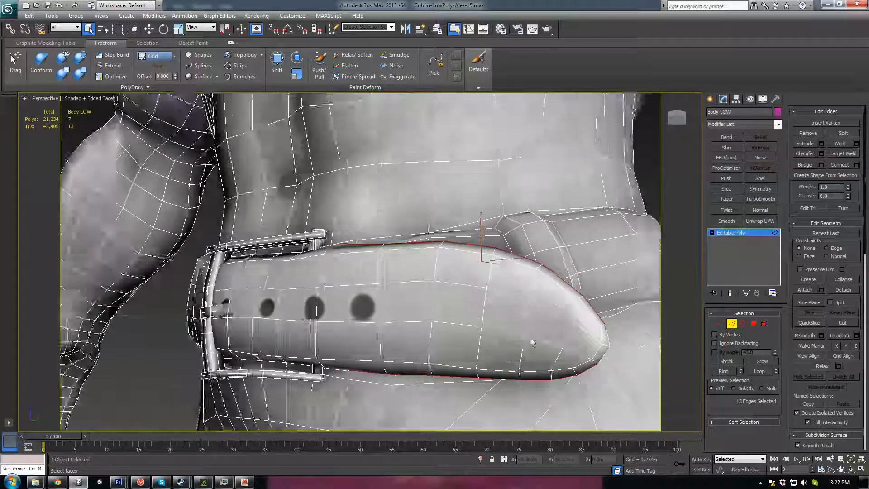
Check the bridged faces and cap the small border hole remaining at the end of the belt tip
middle_click_drag(535, 345, 387, 275, "alt")
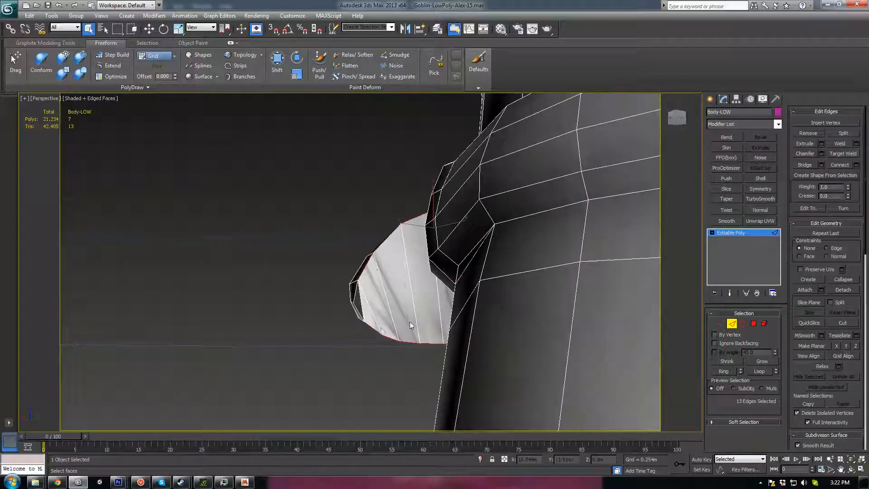
middle_click_drag(381, 329, 368, 339, "alt")
scroll(366, 341, "up", 6)
scroll(383, 349, "down", 3)
scroll(380, 350, "down", 3)
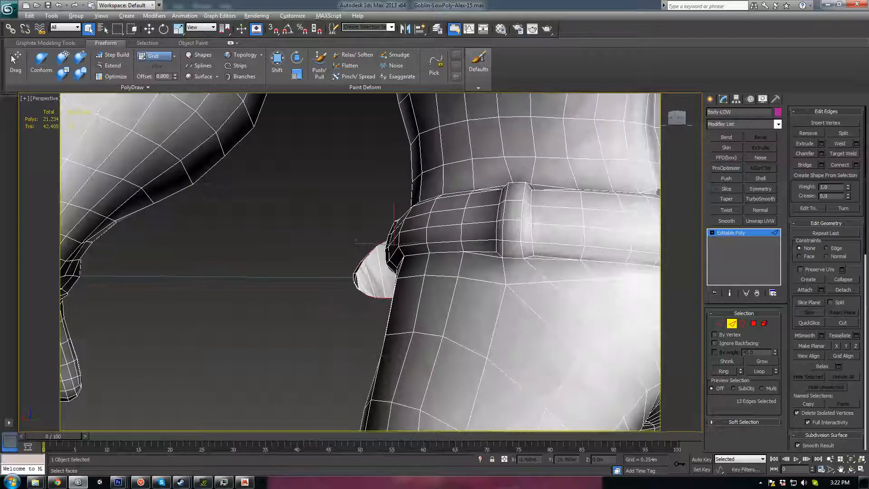
scroll(380, 350, "up", 4)
scroll(388, 343, "down", 4)
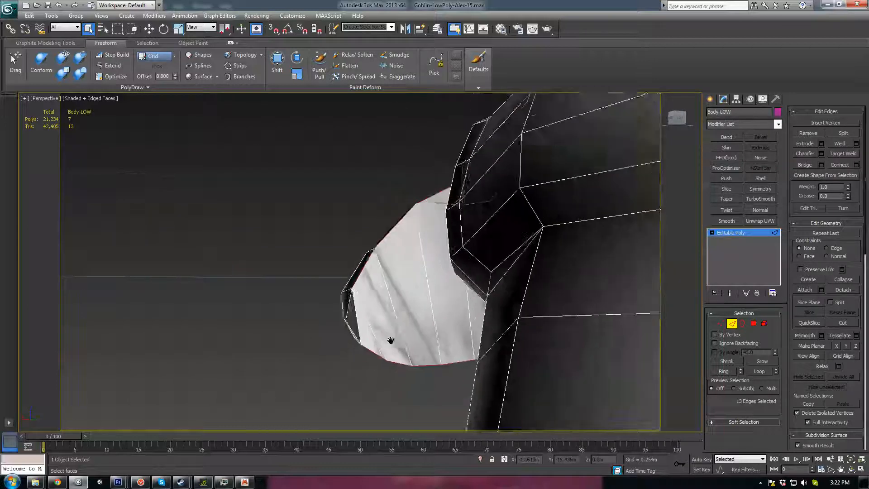
left_click(743, 324)
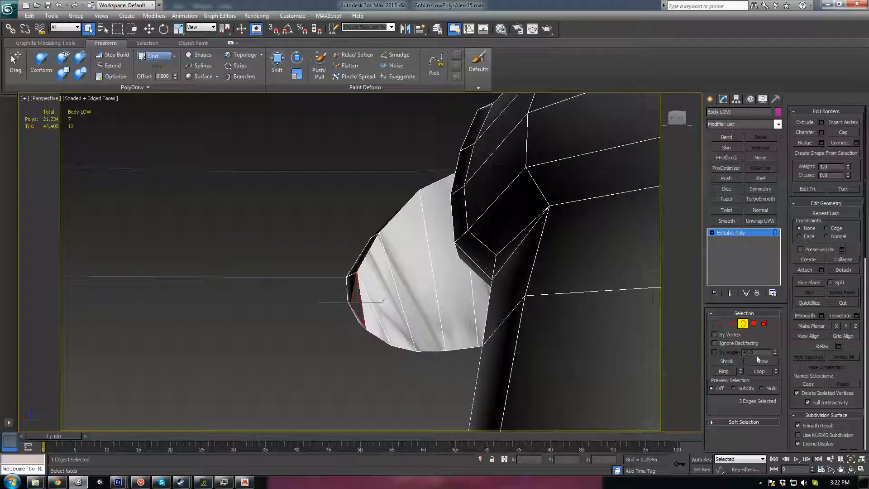
left_click(741, 324)
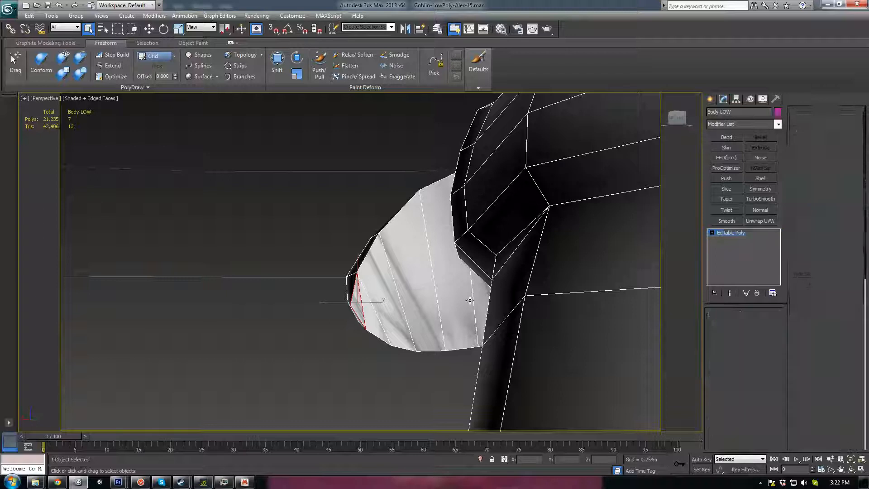
Apply Unwrap UVW to the body and select all the new faces closing the belt tip's back, with face shading on
middle_click_drag(476, 308, 466, 311)
left_click(760, 221)
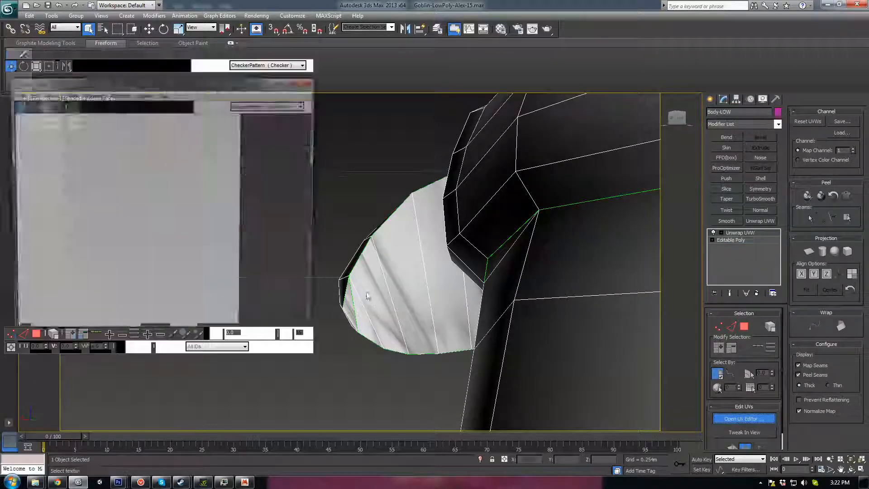
left_click(199, 67)
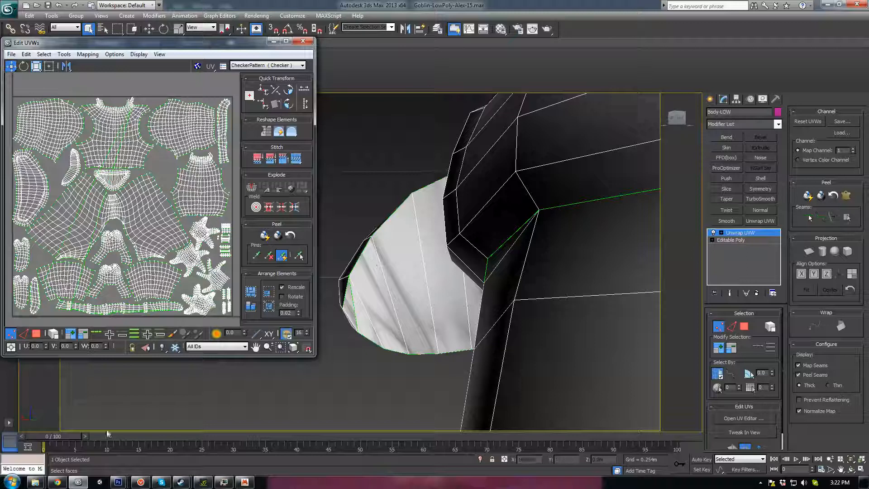
left_click(744, 326)
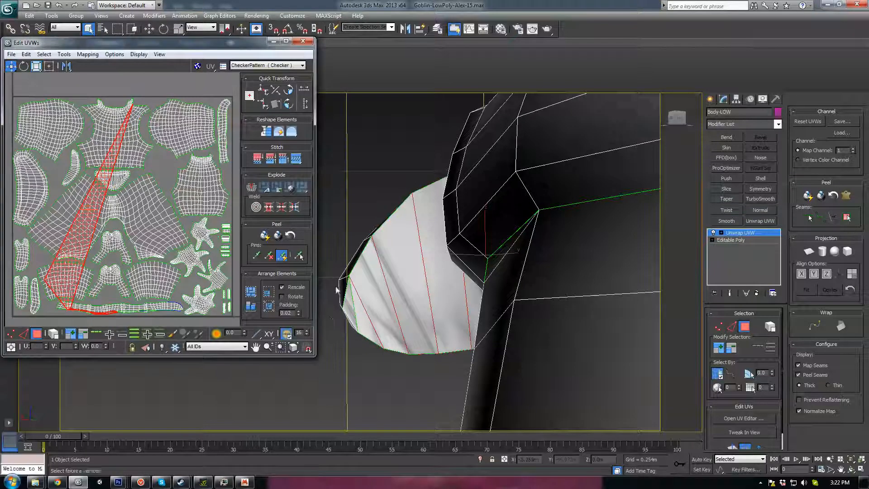
left_click(345, 309, "ctrl")
mouse_move(454, 314)
middle_mouse_down()
mouse_move(473, 321)
mouse_move(522, 312)
mouse_move(537, 293)
mouse_move(503, 298)
middle_mouse_up()
key("F3")
key("F3")
key("F3")
key("F2")
Flatten-map the selected belt faces and scale their UV shell down to about half its size
left_click(52, 65)
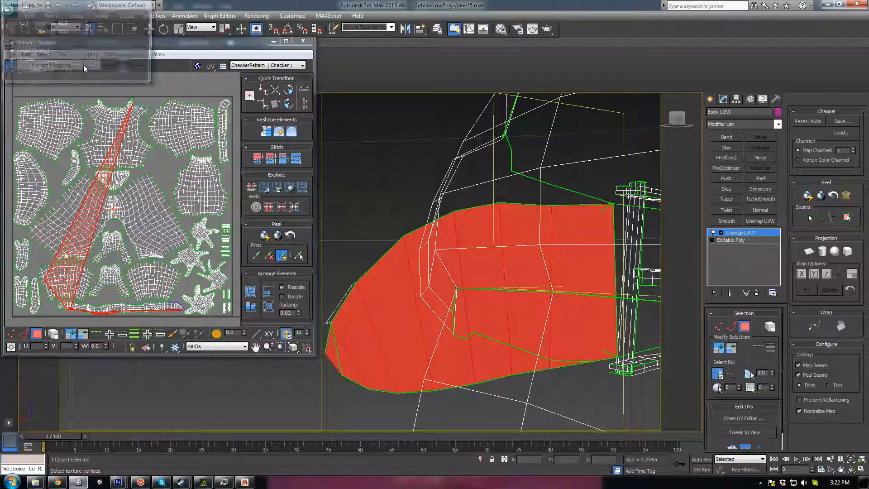
left_click(132, 28)
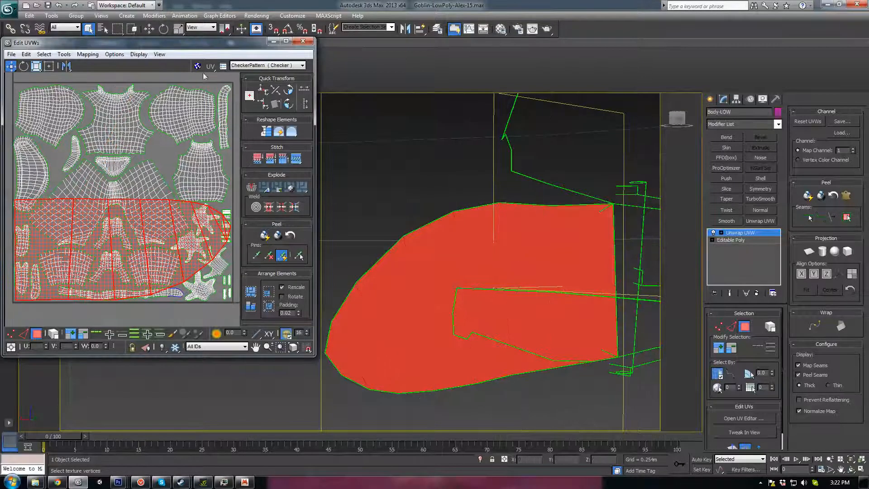
left_click(48, 66)
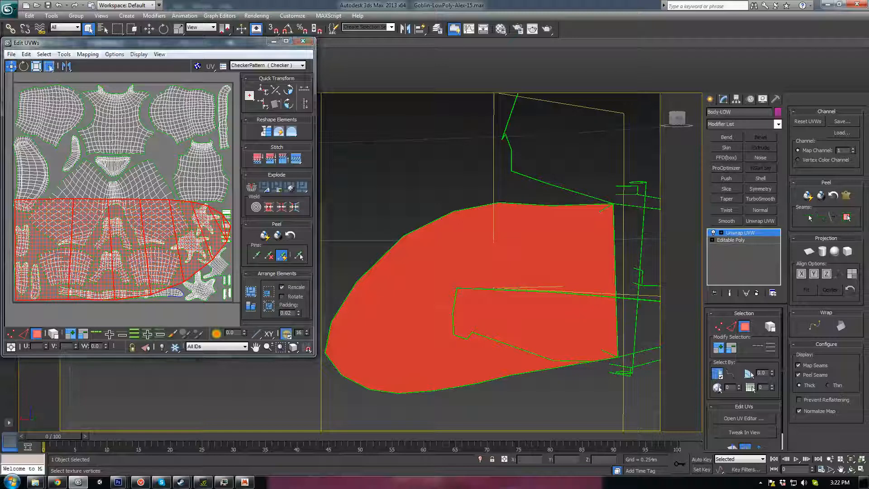
left_click_drag(233, 198, 153, 231, "ctrl")
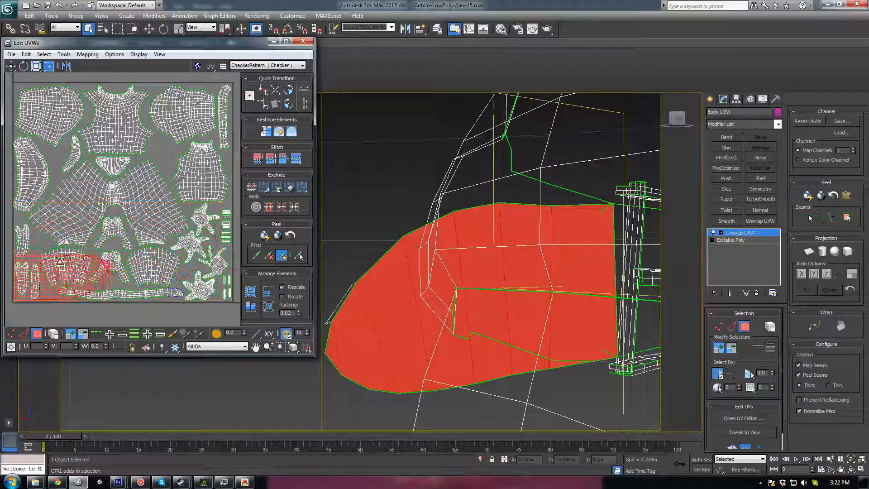
Move the new UV shell over the belt strip's end, then mirror and rotate it about 180 degrees to match the tip's outline
scroll(172, 242, "up", 8)
middle_click_drag(174, 295, 158, 251)
middle_click_drag(509, 196, 493, 241)
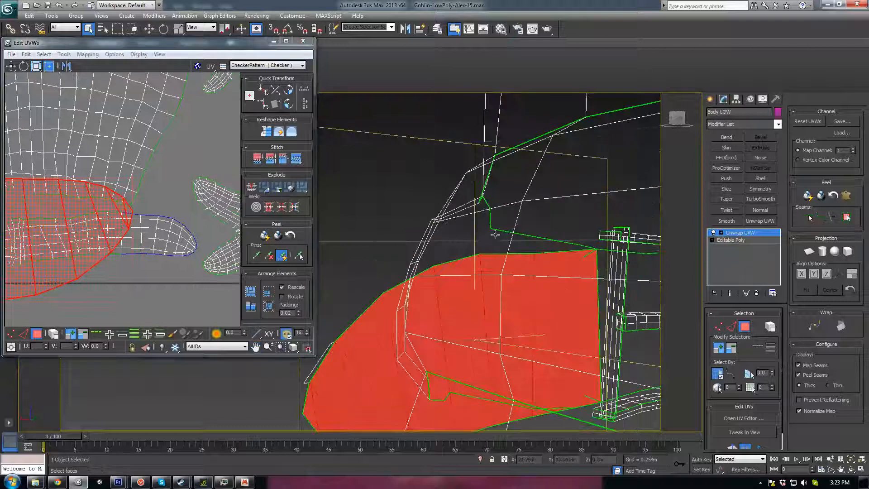
mouse_move(535, 286)
middle_mouse_down("alt")
mouse_move(542, 283)
mouse_move(534, 303)
mouse_move(528, 277)
middle_mouse_up("alt")
key("F3")
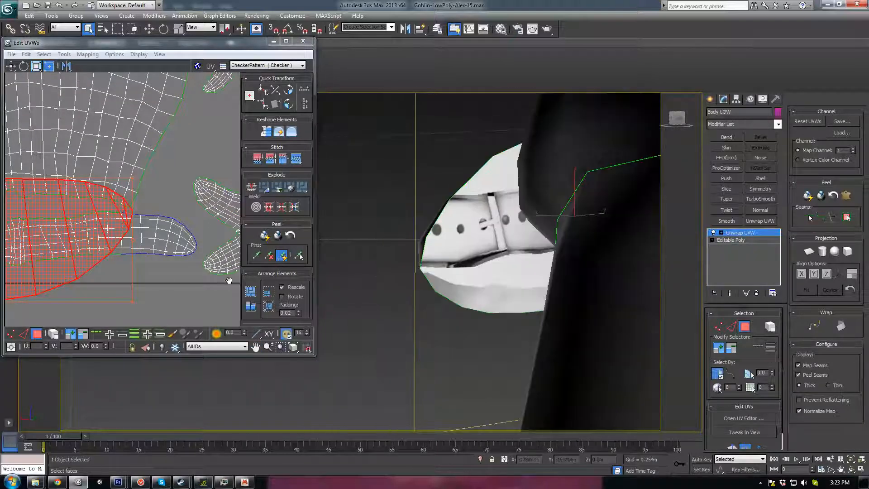
middle_click_drag(115, 263, 163, 249)
scroll(163, 250, "down", 2)
left_click_drag(156, 242, 200, 239)
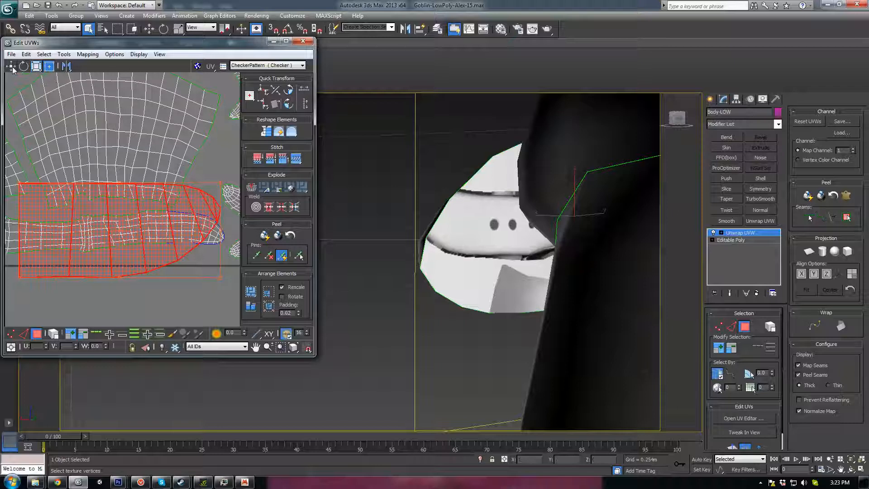
left_click(67, 66)
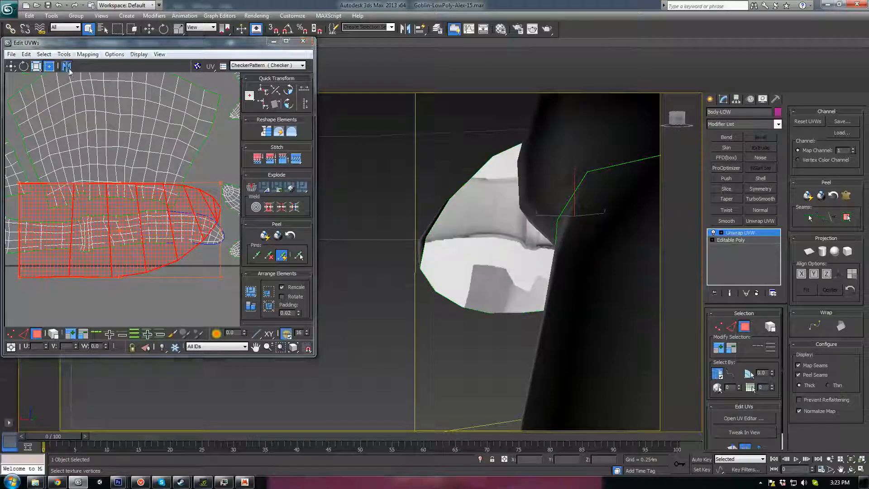
left_click_drag(128, 183, 122, 297)
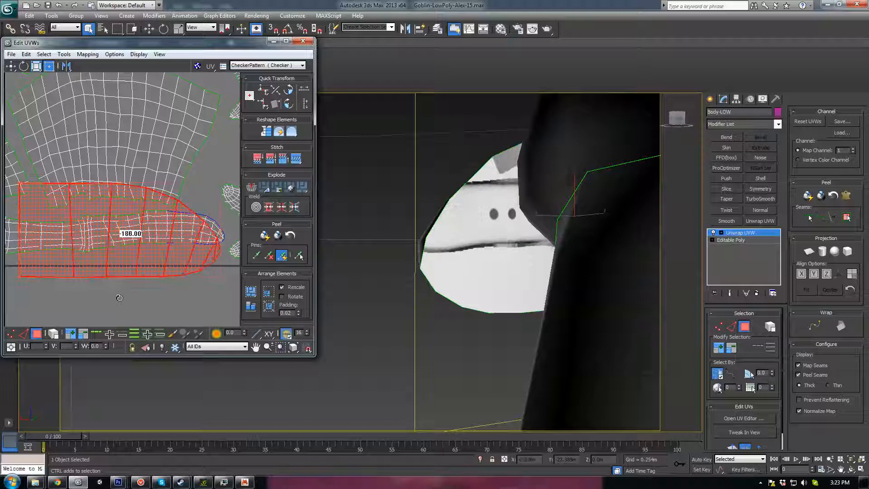
Shrink the new UV shell and place it inside the belt tip's UV shell
left_click_drag(19, 183, 138, 256)
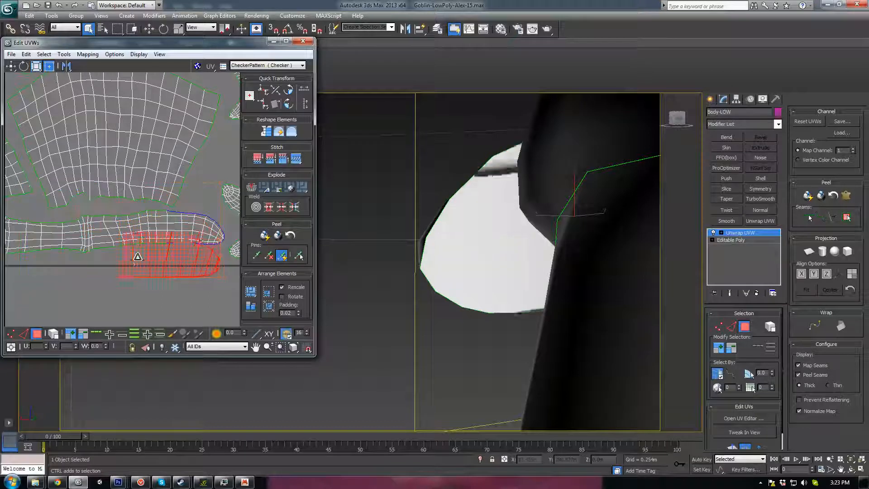
scroll(172, 272, "up", 4)
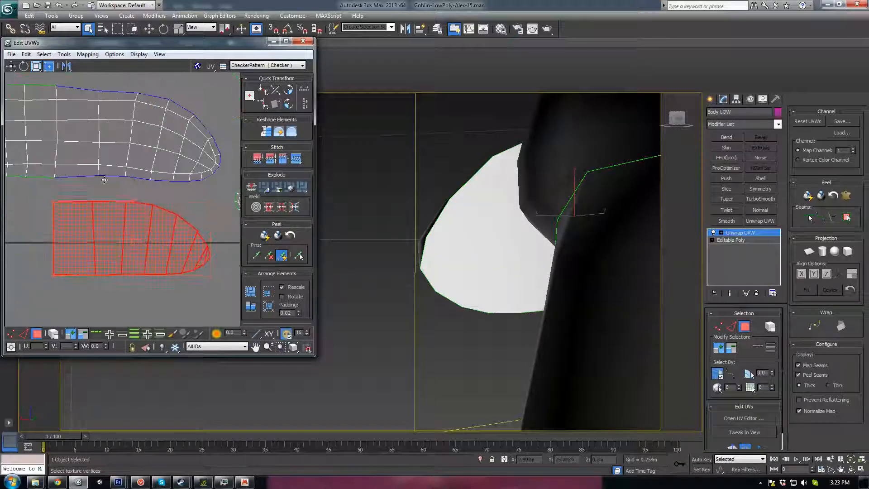
left_click_drag(100, 235, 103, 142)
middle_click_drag(157, 123, 159, 151)
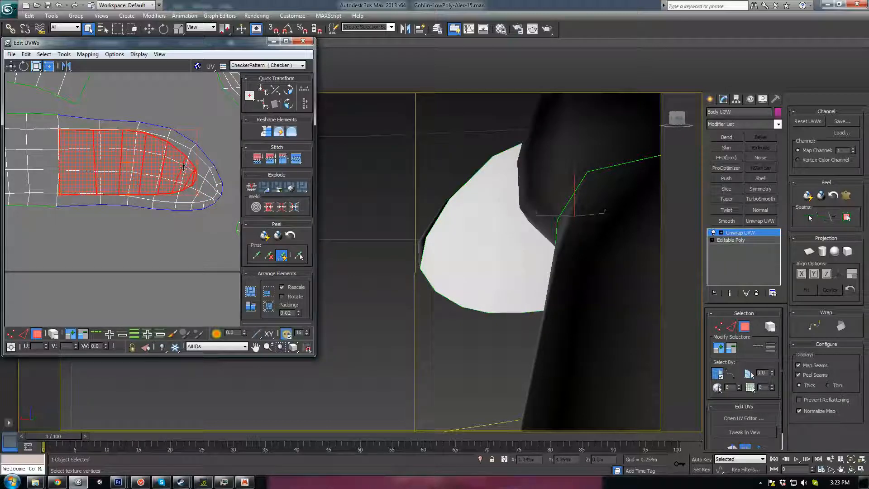
middle_click_drag(457, 218, 481, 230, "alt")
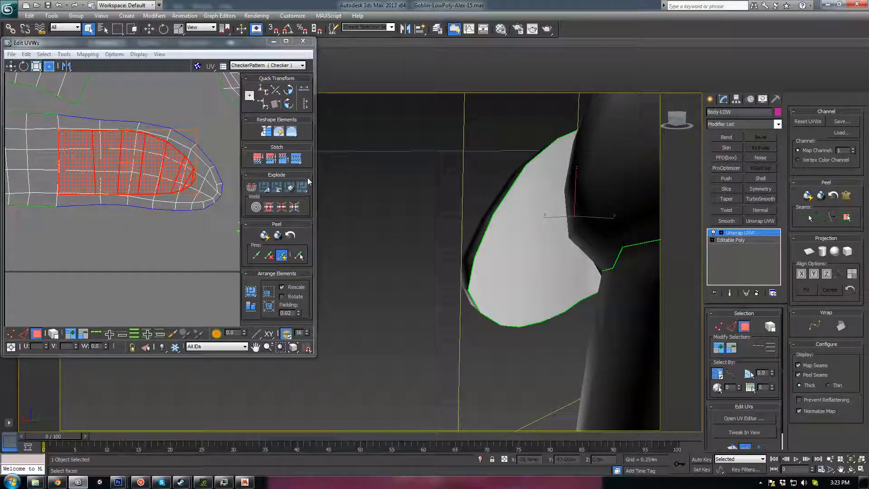
Deselect the faces, check the belt from the front and collapse the body to an editable poly
left_click(403, 200)
middle_click_drag(407, 210, 446, 250, "alt")
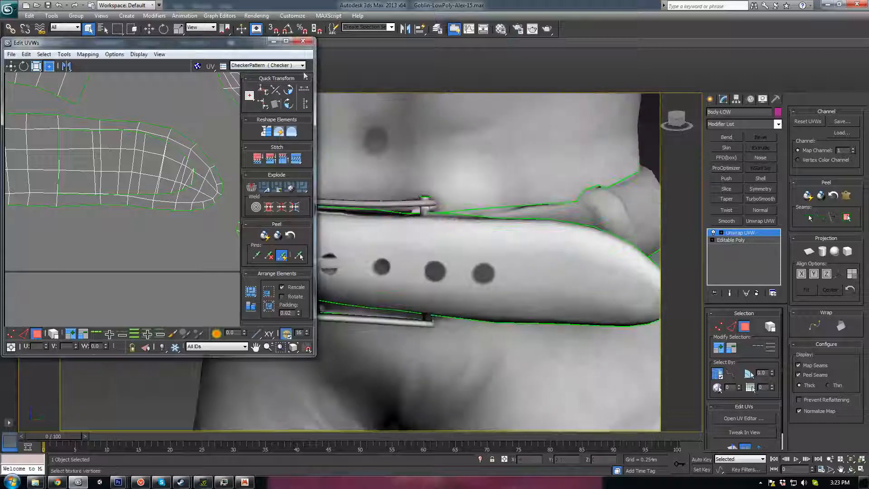
right_click(400, 179)
left_click(502, 272)
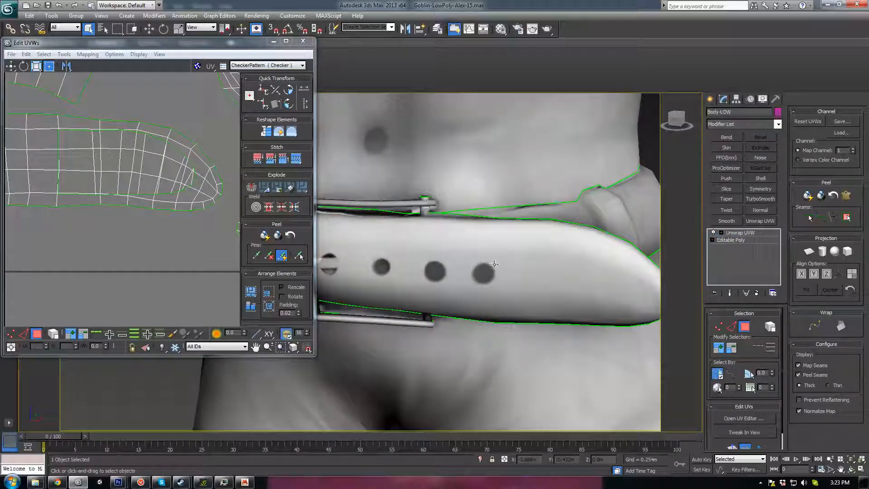
Examine the whole figure from the belt up to the shoulder armour and head
middle_click_drag(502, 272, 453, 253, "alt")
scroll(519, 278, "down", 5)
middle_click_drag(520, 277, 442, 301, "alt")
scroll(460, 298, "down", 4)
mouse_move(461, 298)
middle_mouse_down("alt")
mouse_move(394, 303)
mouse_move(452, 296)
middle_mouse_up("alt")
scroll(455, 303, "up", 4)
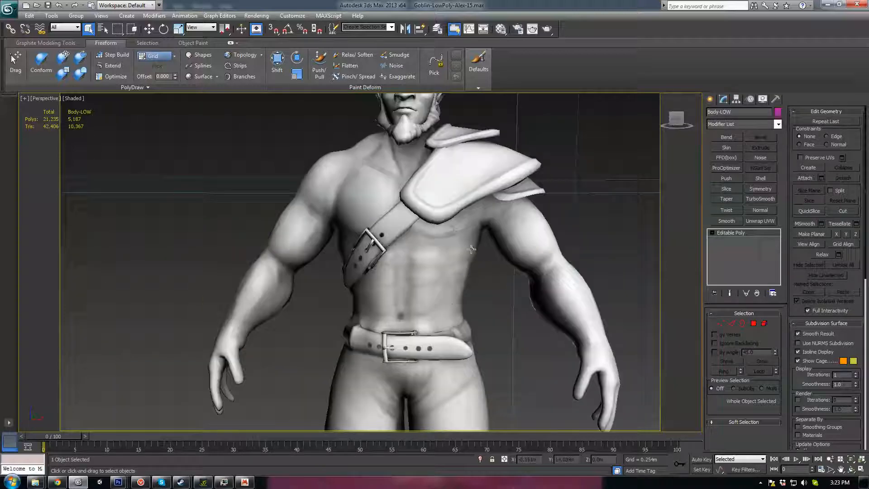
middle_click_drag(466, 256, 519, 275, "alt")
scroll(531, 264, "up", 3)
scroll(531, 263, "up", 2)
scroll(520, 276, "down", 4)
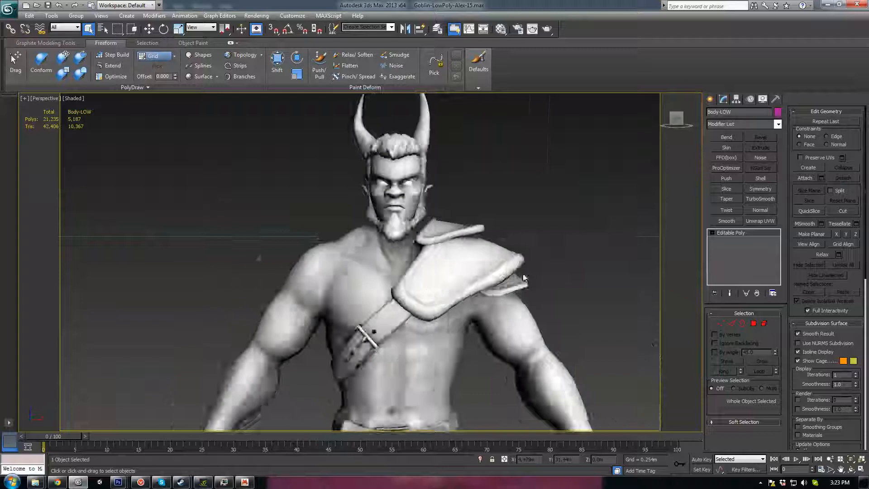
middle_click_drag(411, 274, 451, 289, "alt")
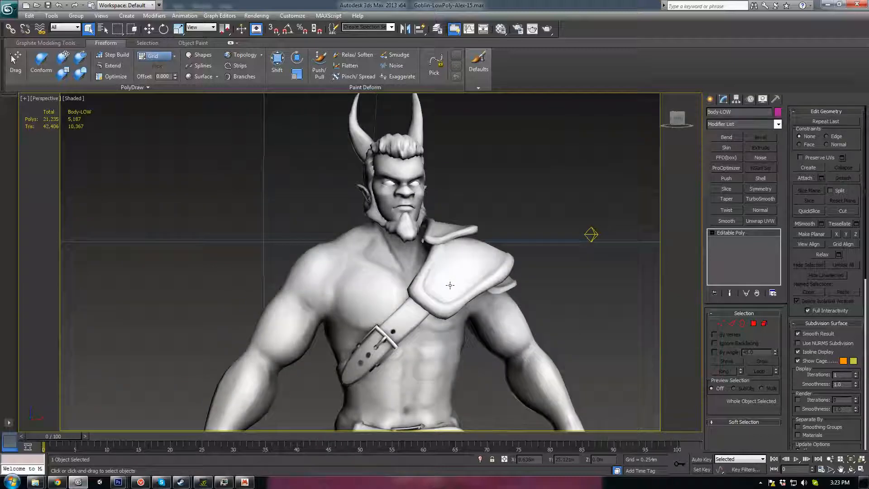